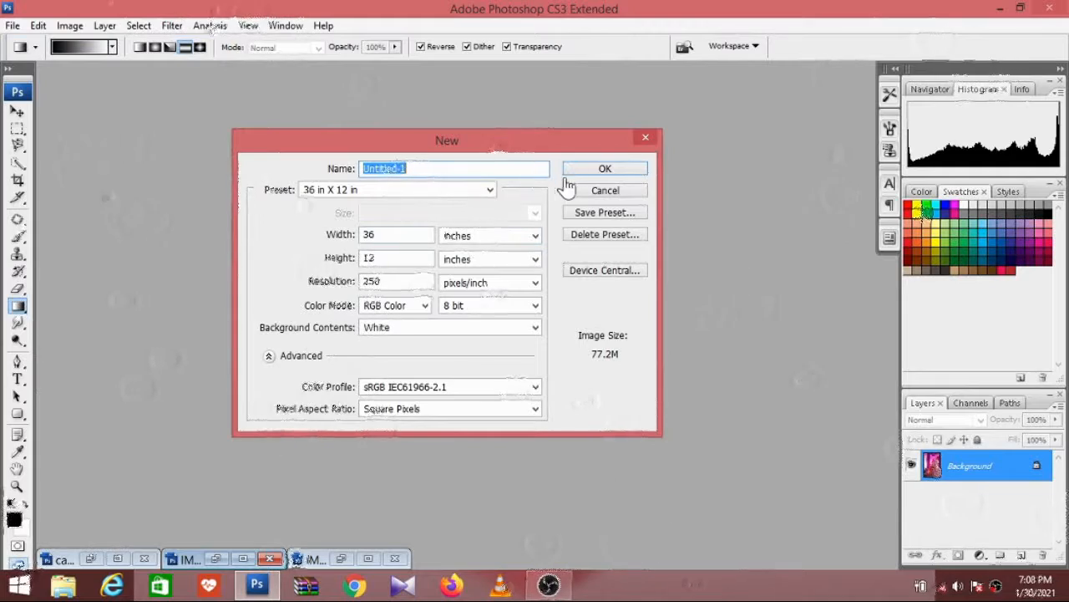
Step: Create a new 36 x 12 inch document at 250 pixels/inch in RGB Color with a white background
click(600, 170)
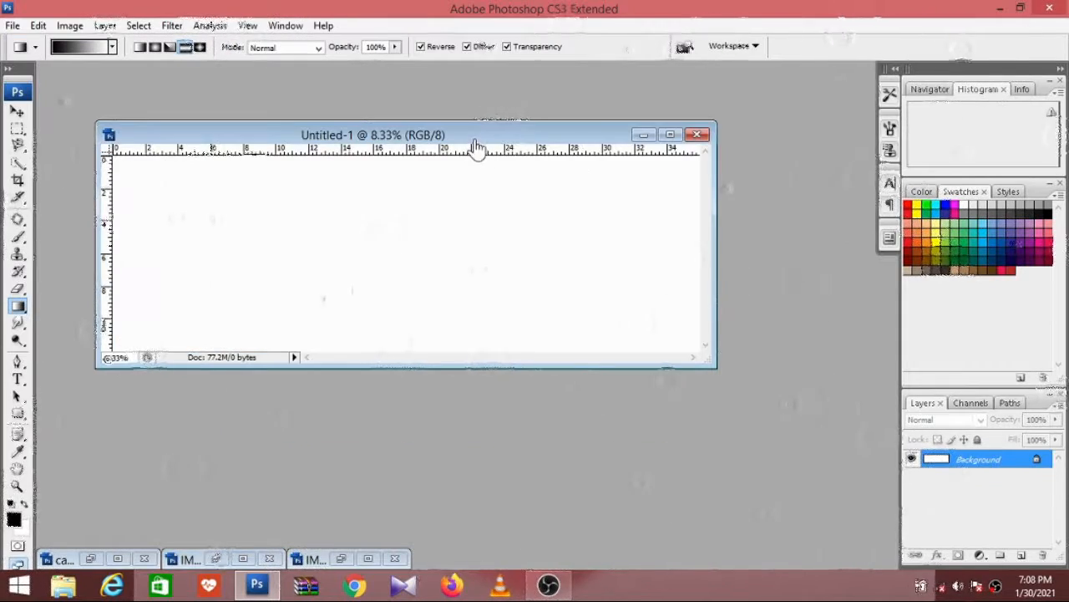
drag(478, 144, 516, 189)
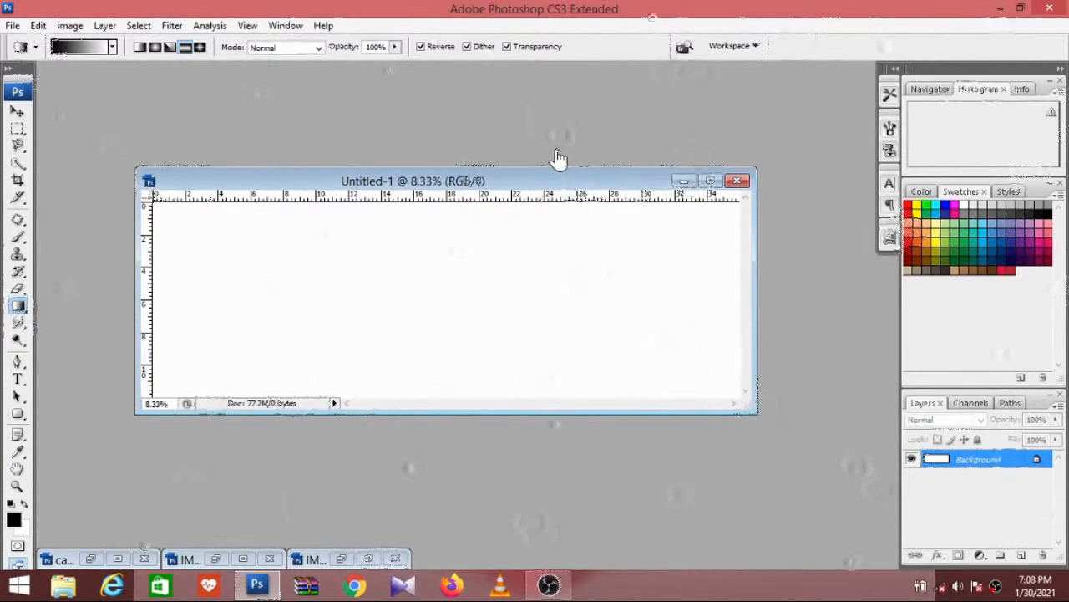
drag(508, 180, 504, 180)
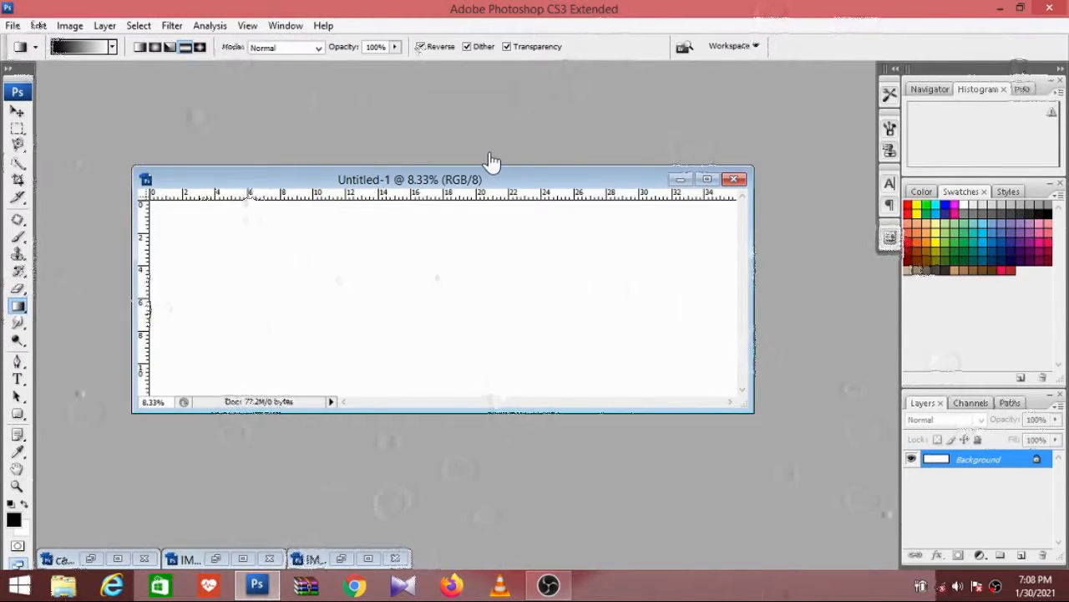
Step: Fill the background with a reflected blue, white and gold gradient, drawn slightly slanted from right of centre towards the left
right_click(19, 307)
click(21, 307)
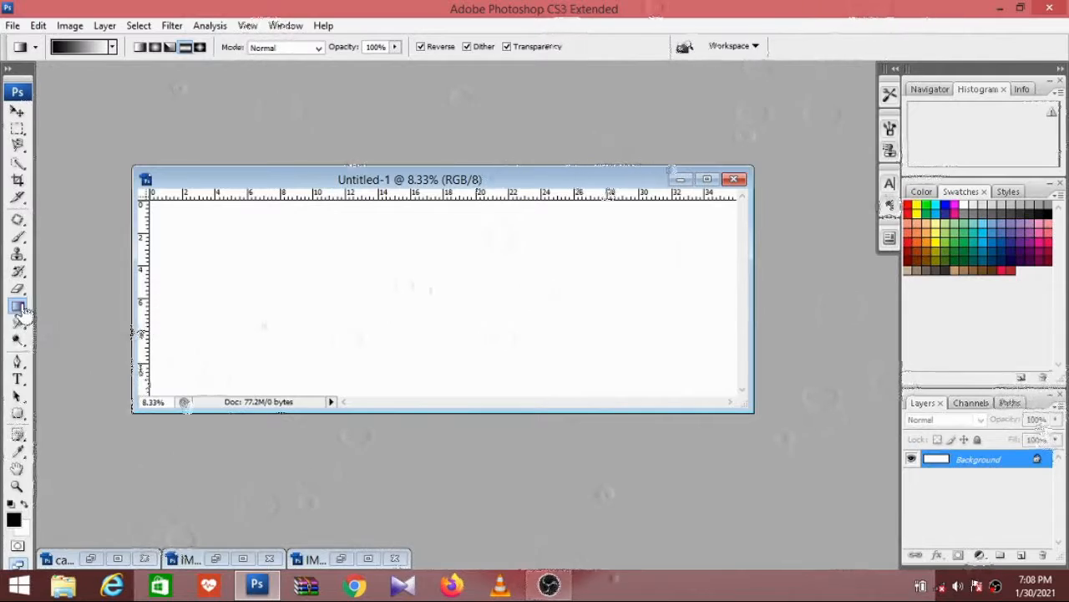
click(114, 48)
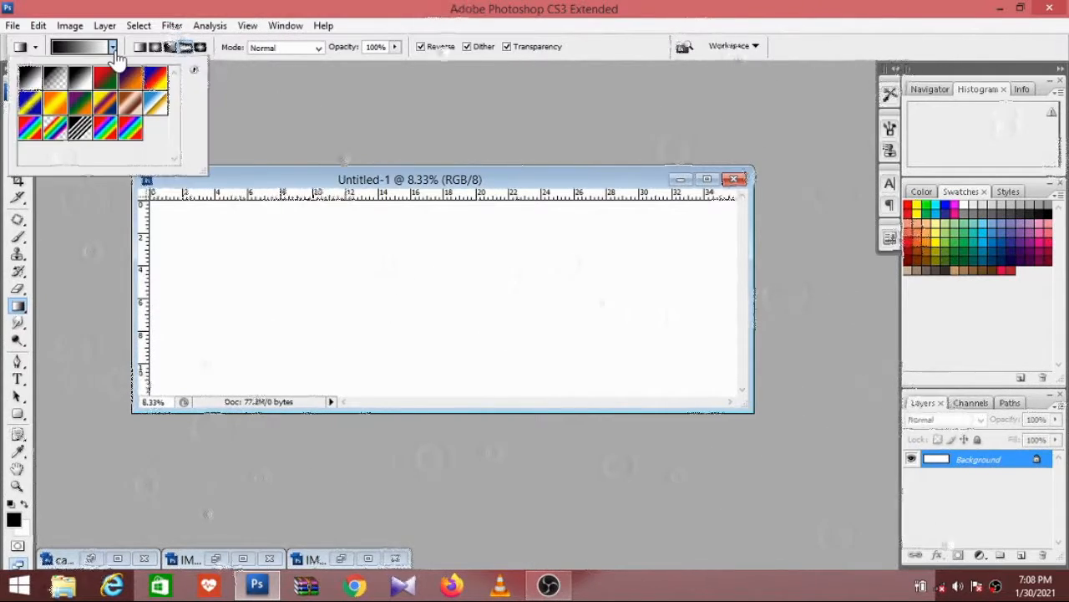
click(149, 103)
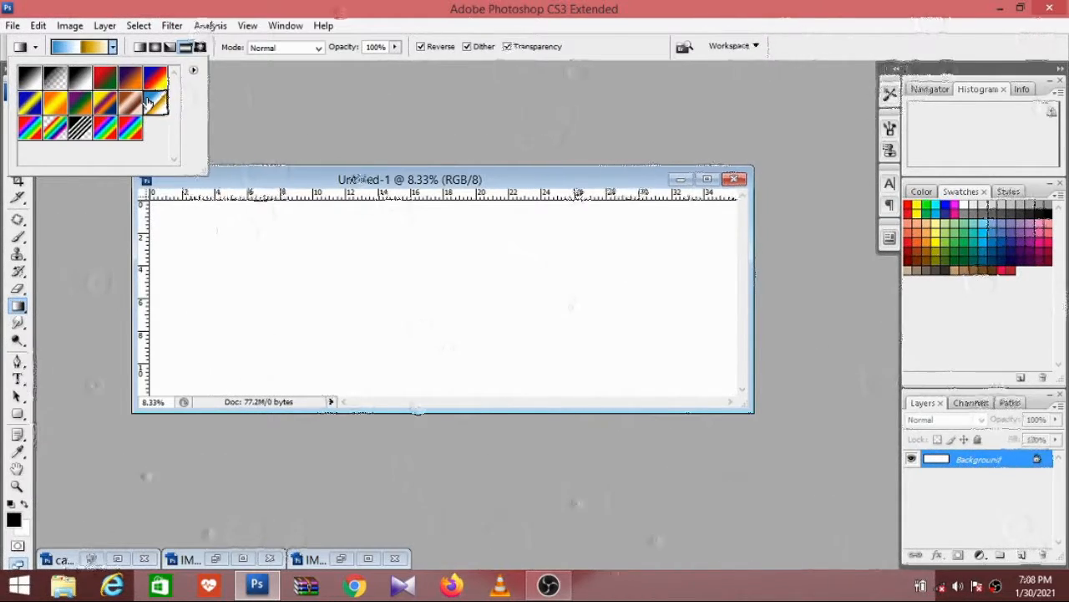
click(186, 47)
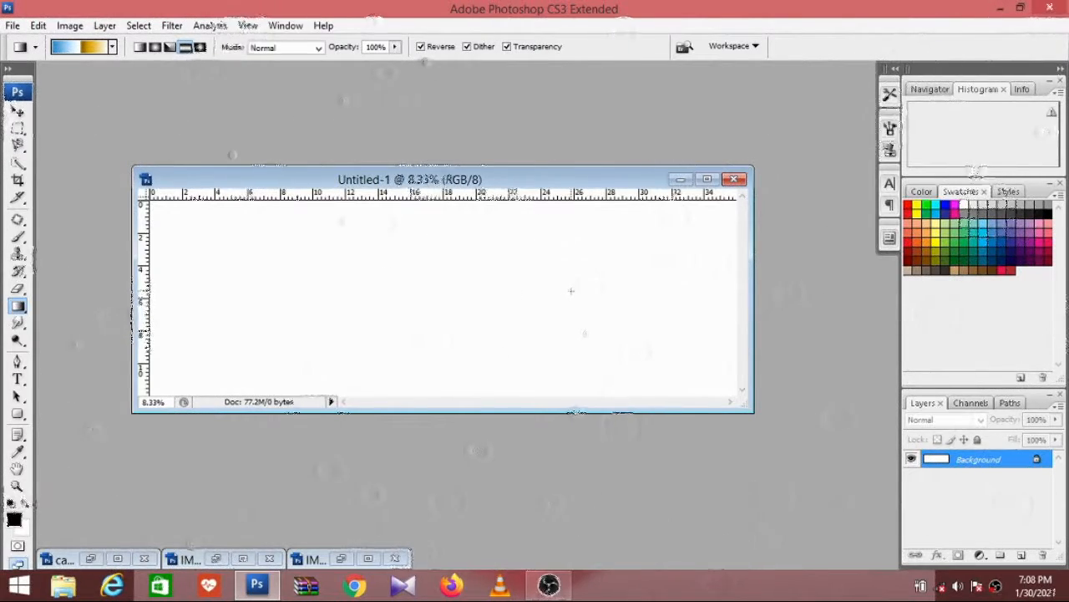
drag(571, 291, 366, 277)
mouse_move(579, 184)
mouse_down()
mouse_move(601, 162)
mouse_move(582, 183)
mouse_up()
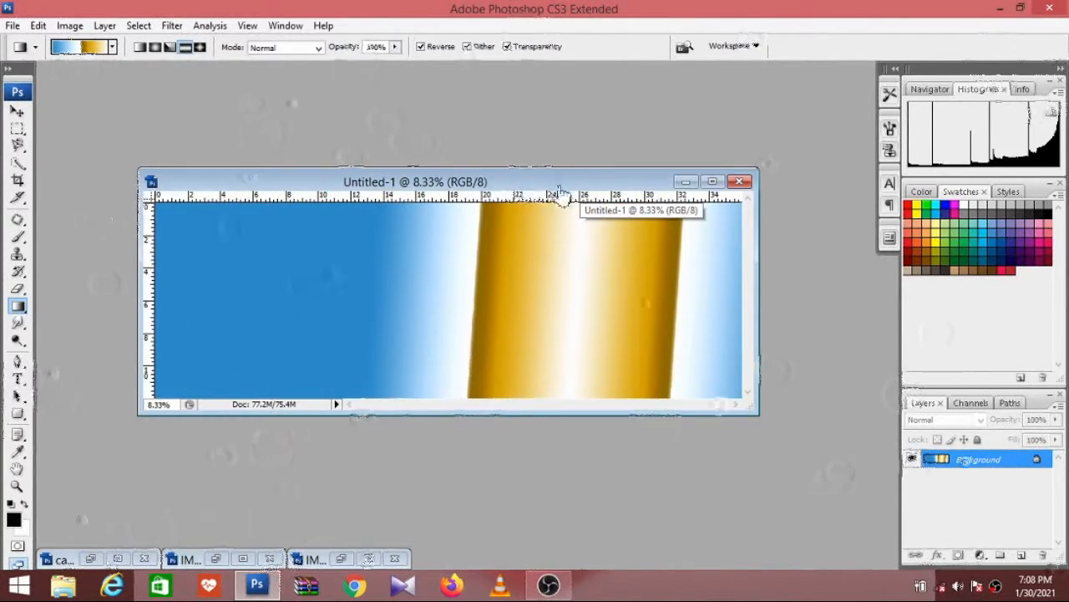
drag(544, 186, 548, 208)
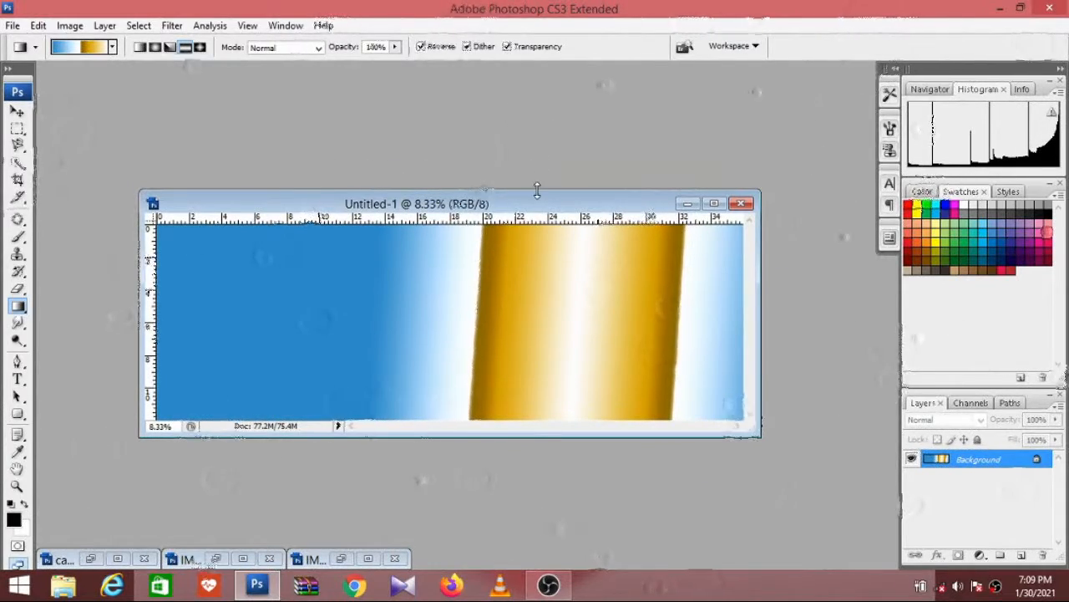
drag(544, 205, 526, 185)
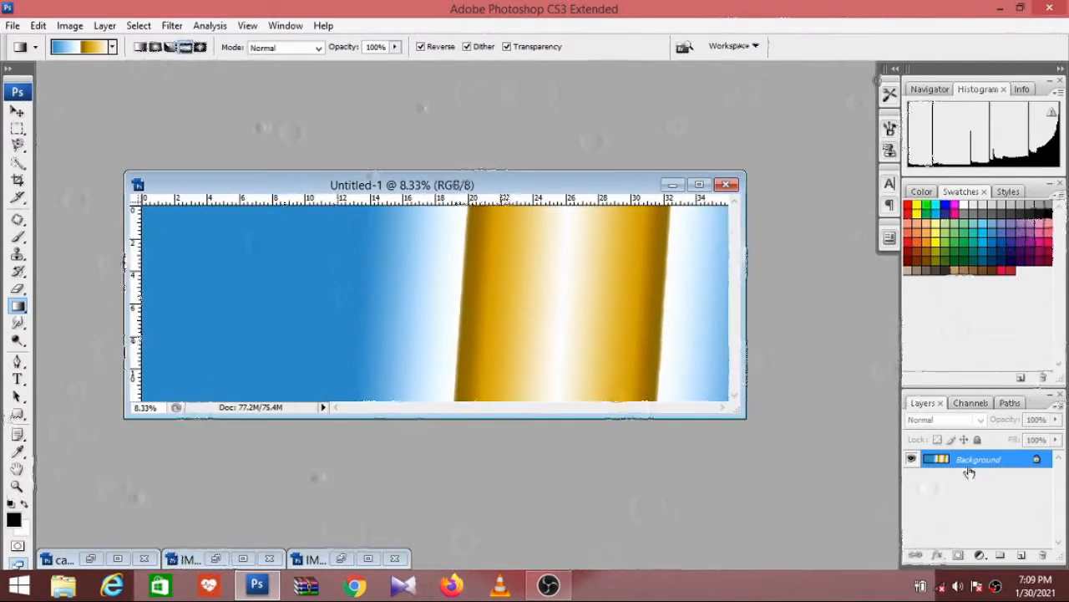
Step: Add a new empty layer above the gradient background
click(1021, 556)
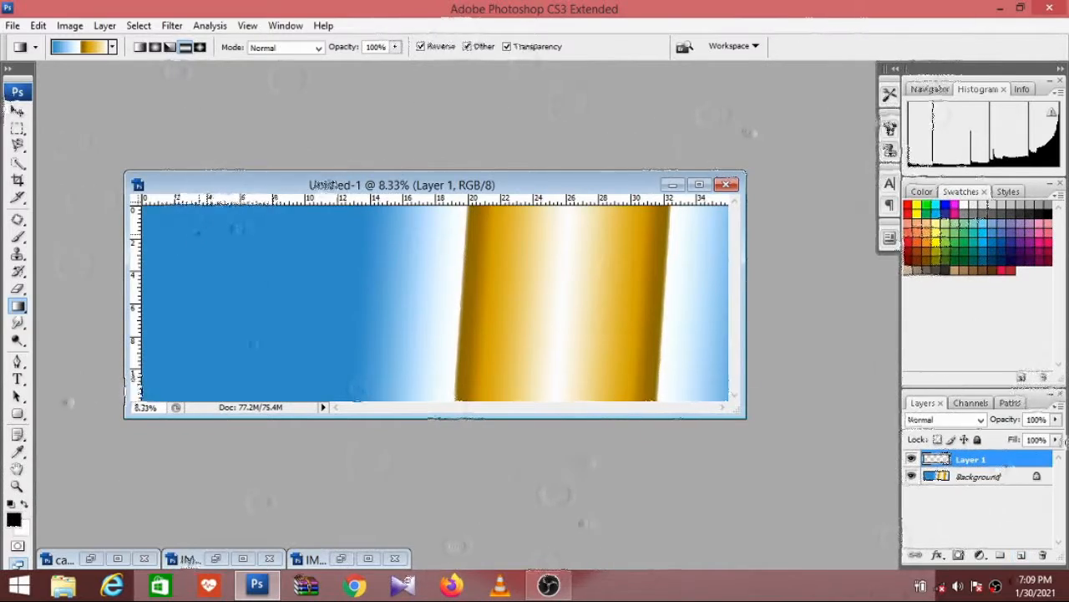
drag(303, 194, 275, 184)
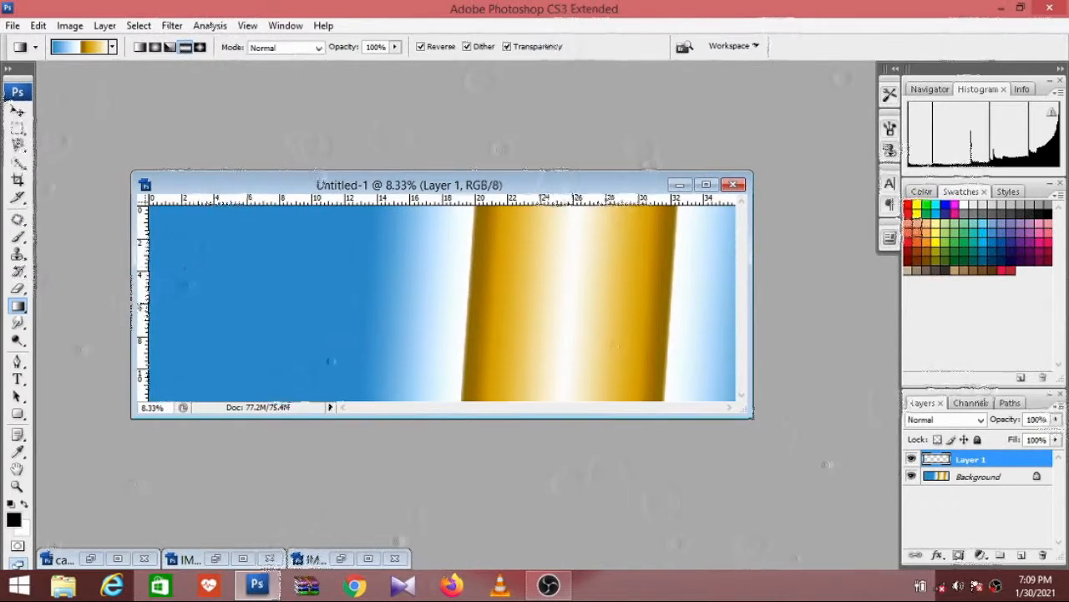
click(20, 416)
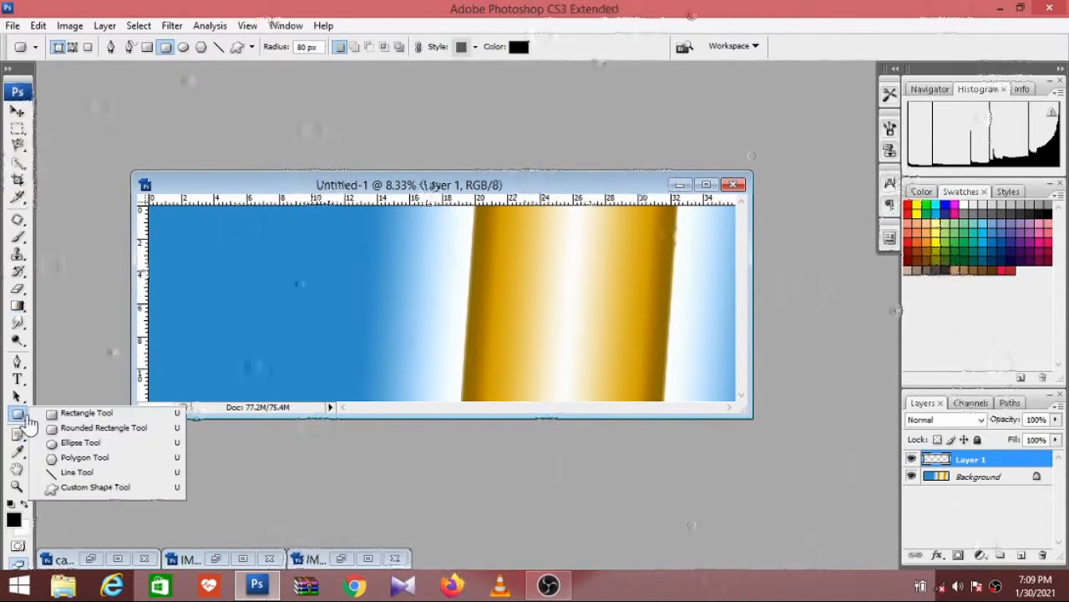
click(77, 433)
drag(270, 179, 310, 182)
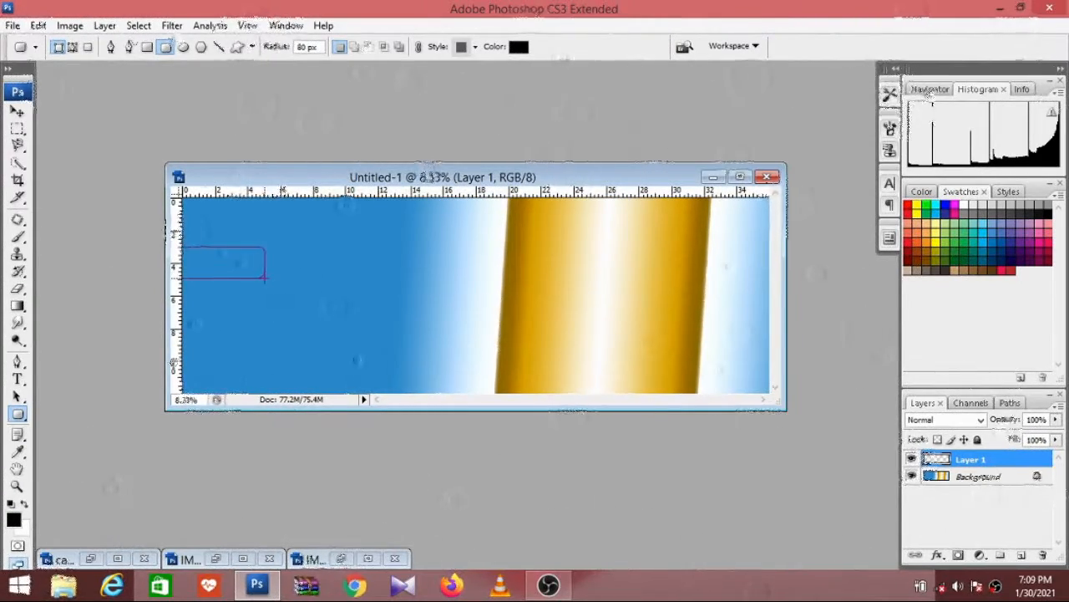
drag(266, 278, 267, 278)
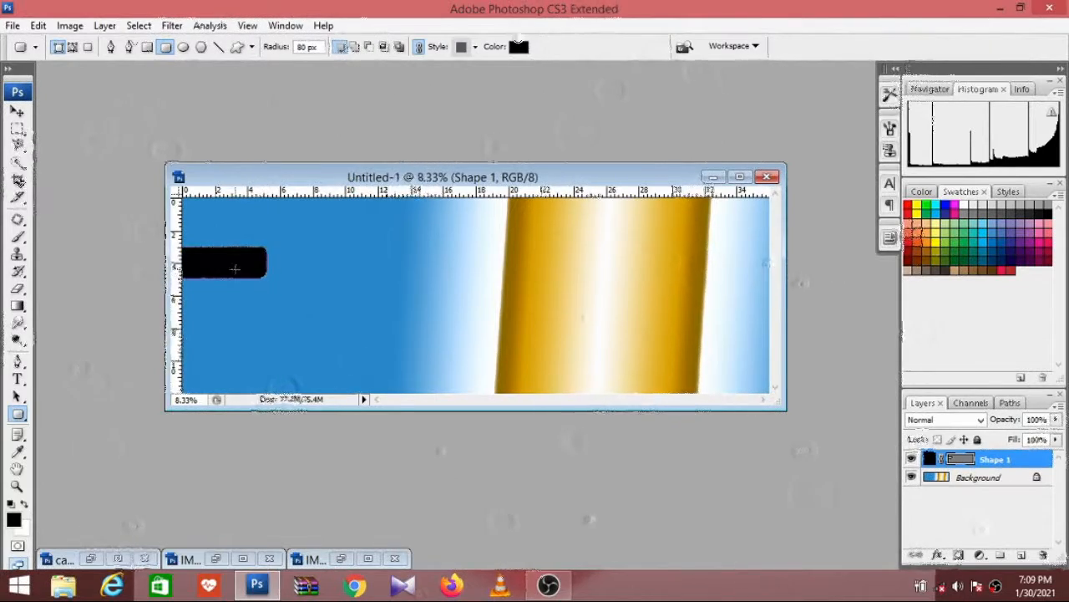
right_click(234, 271)
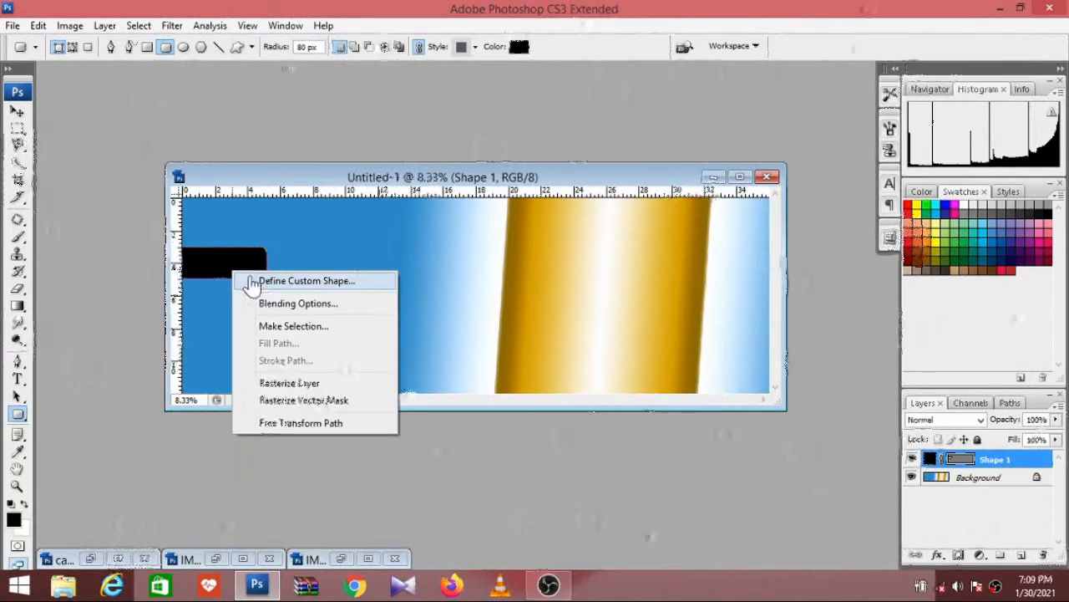
click(194, 268)
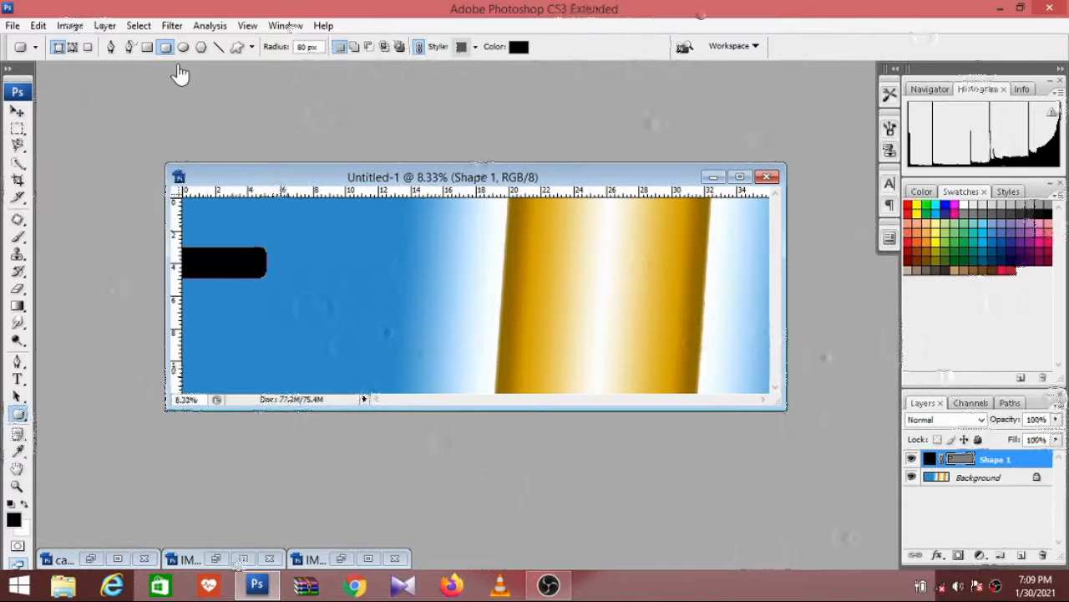
key(ctrl+z)
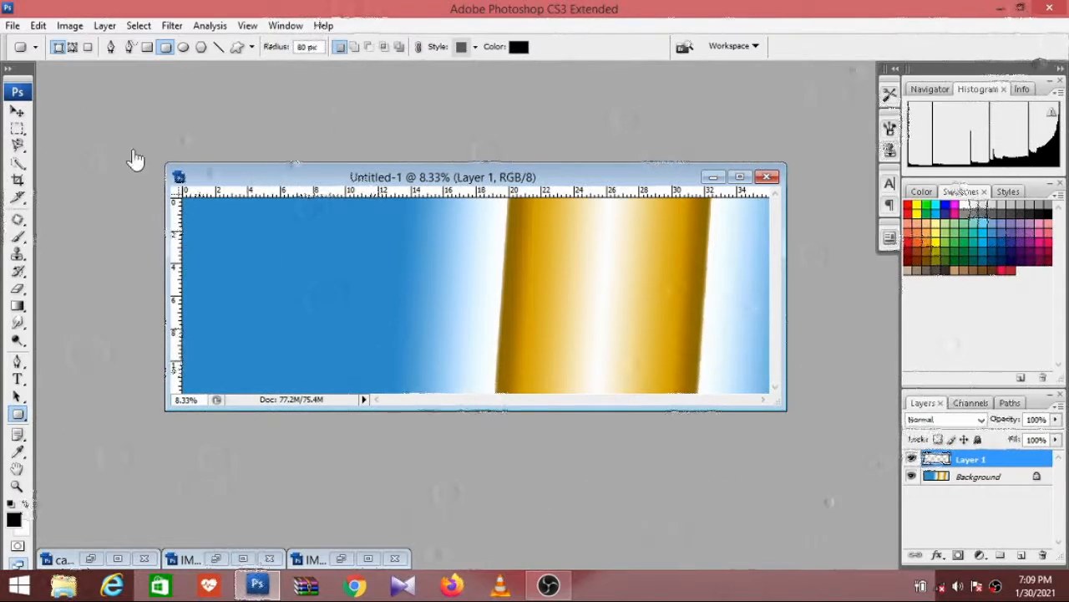
Step: Draw a black rectangle shape about 7 inches wide and 6 inches high on the blue left part of the canvas
click(17, 414)
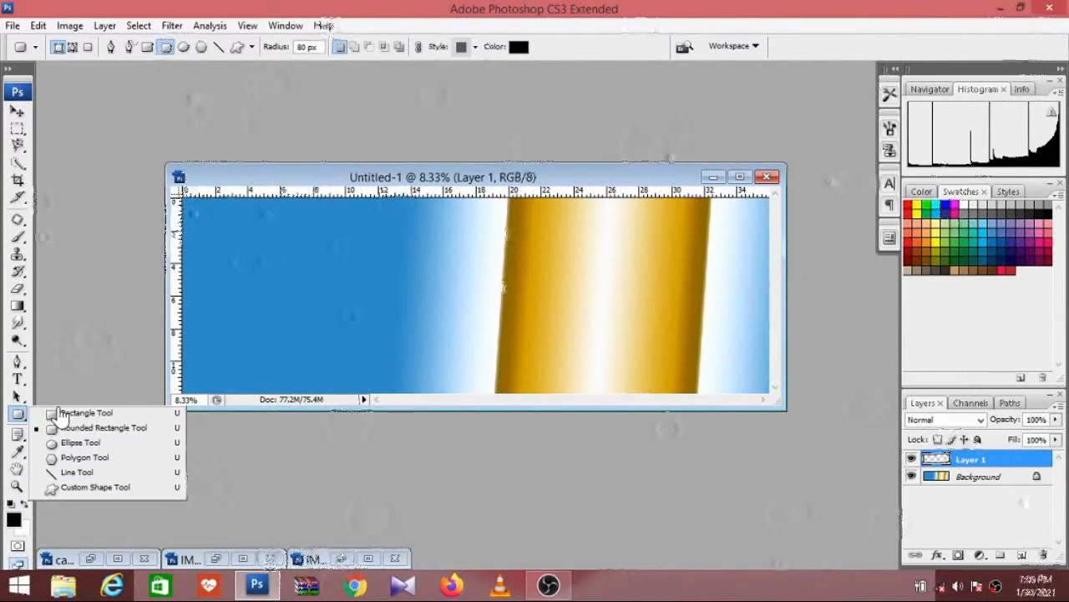
click(65, 413)
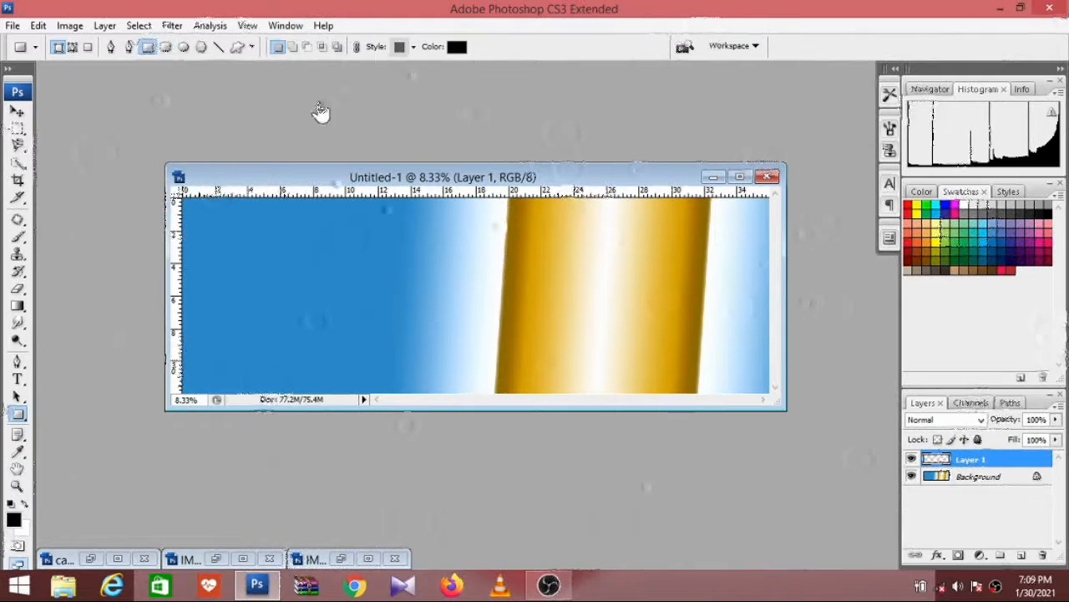
drag(225, 248, 346, 345)
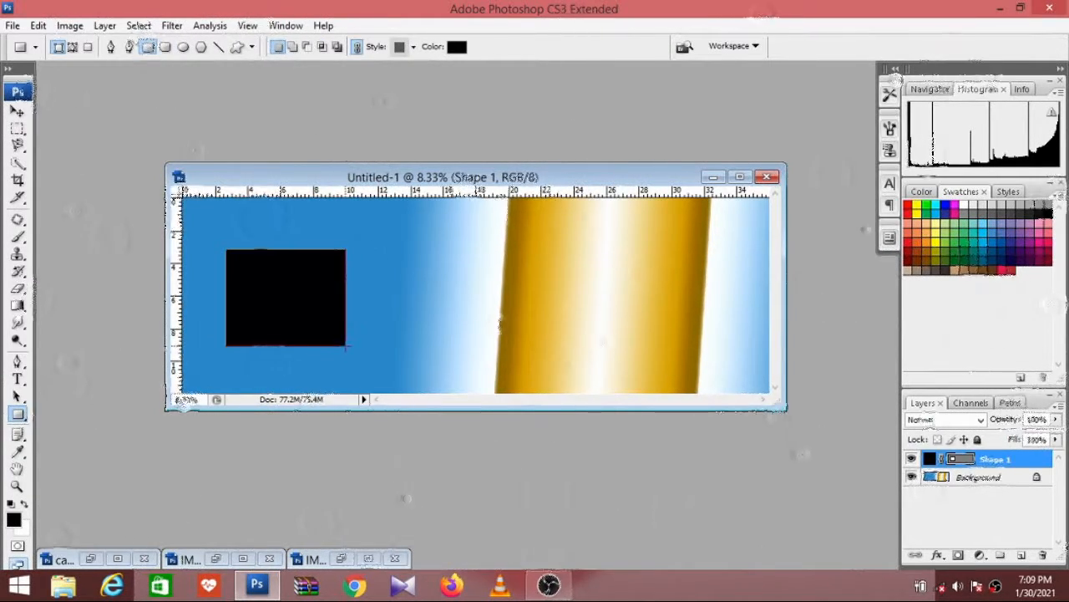
Step: Rotate the black rectangle by about 31.3° clockwise, stretch its height to about 111.4% and apply the transformation
click(17, 111)
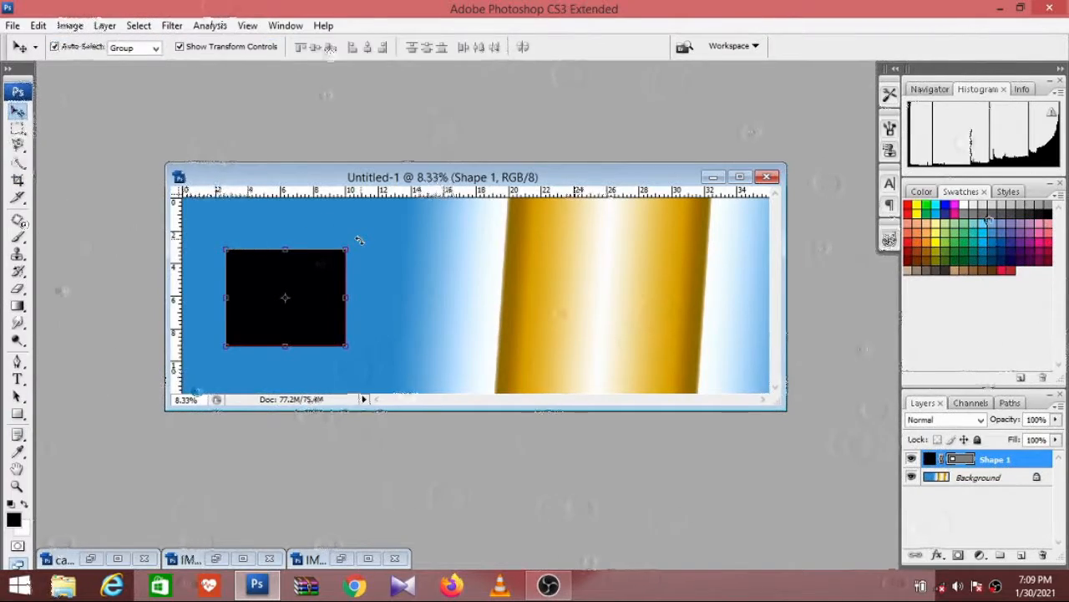
drag(359, 240, 380, 288)
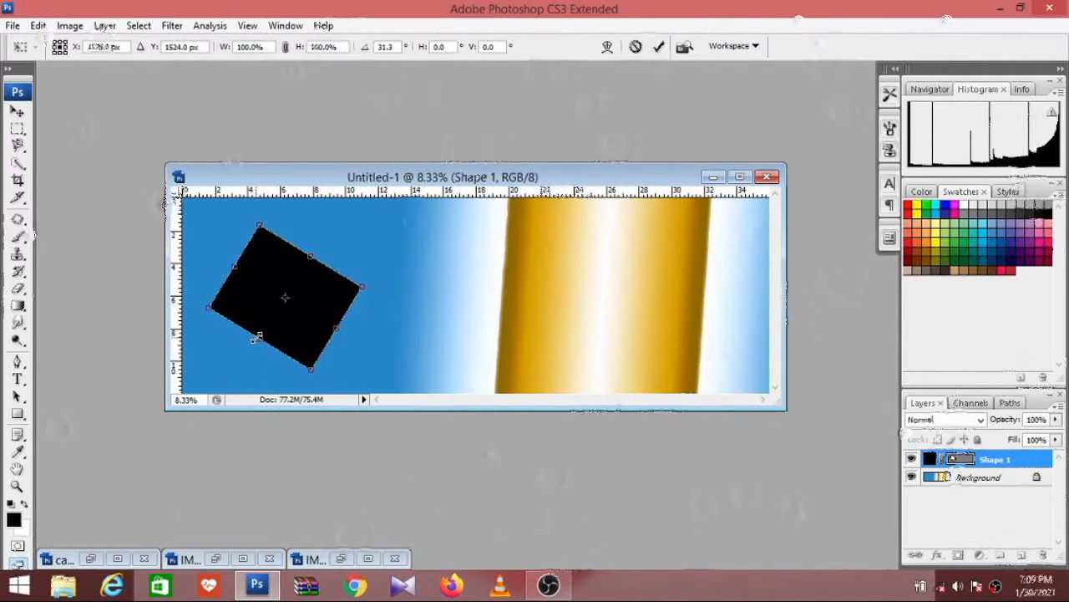
drag(260, 338, 253, 345)
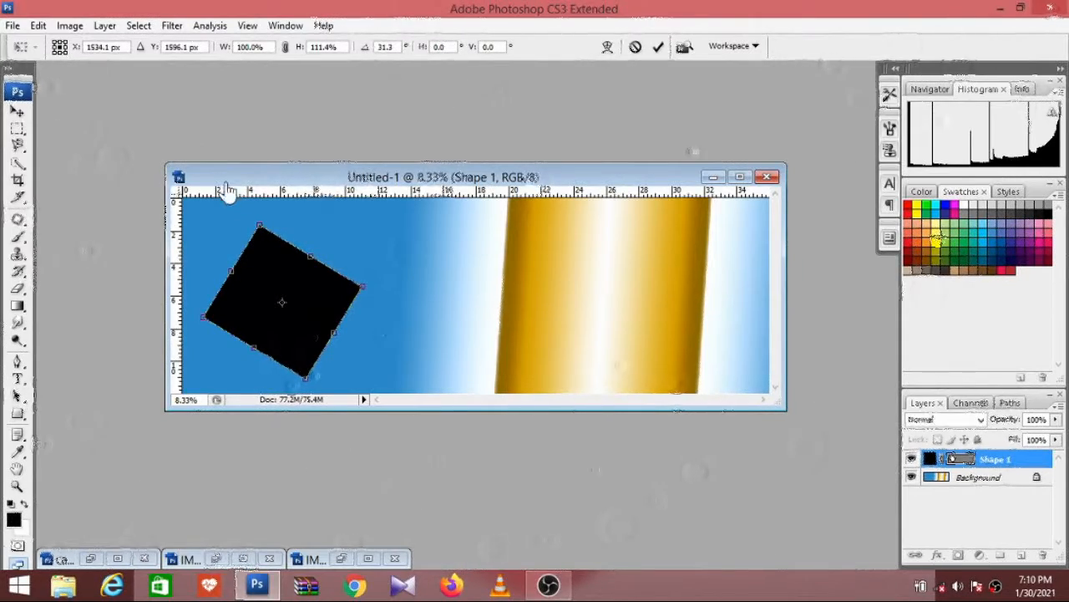
click(17, 111)
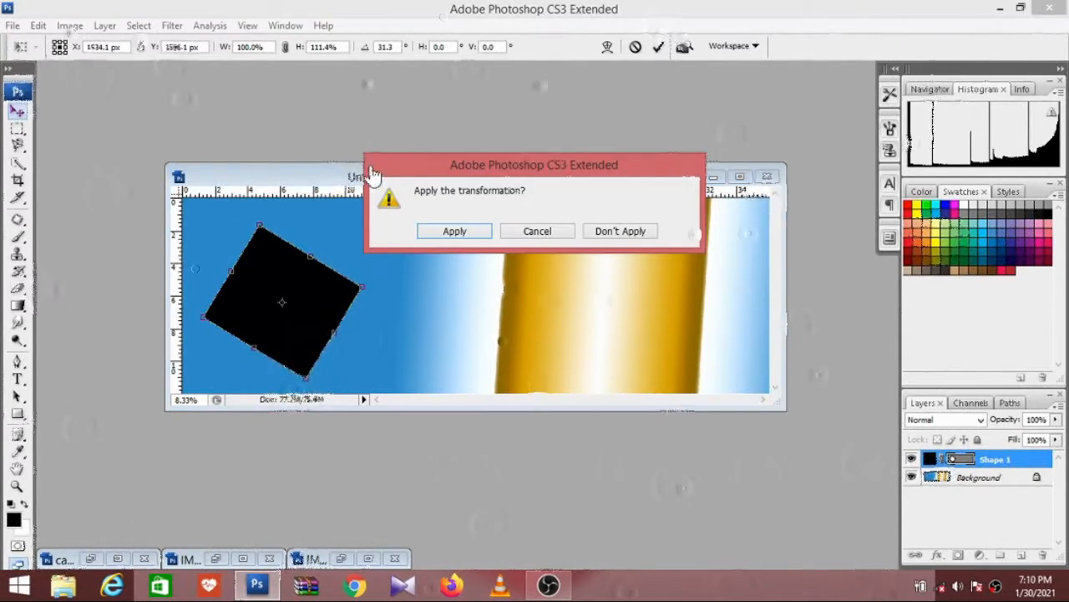
click(428, 235)
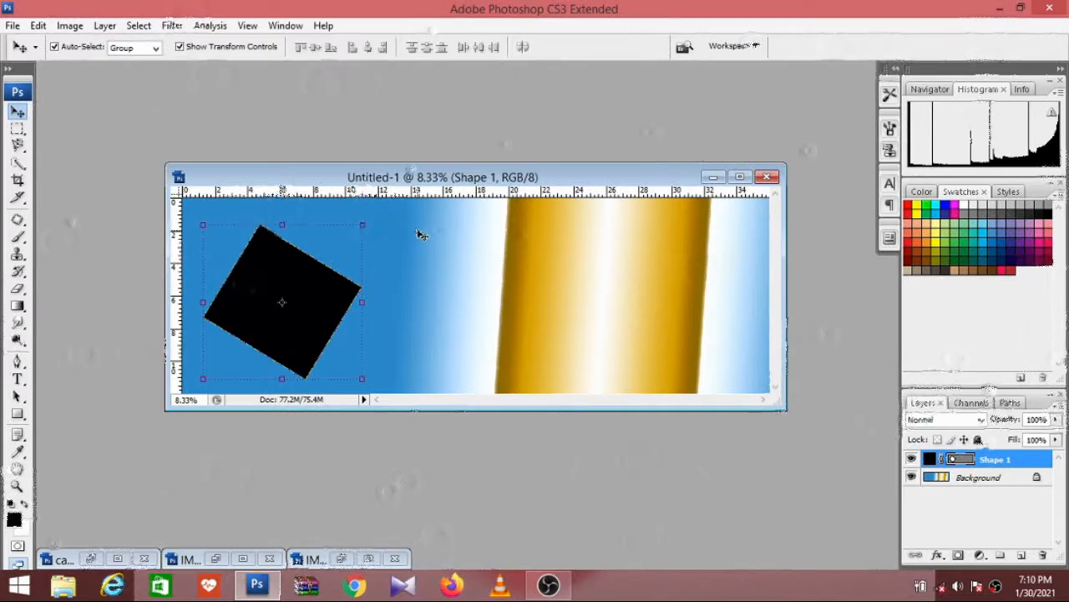
Step: Free-transform the rotated shape to about 219.5% width and 203.8% height, positioning it over the left part of the canvas
key(ctrl+t)
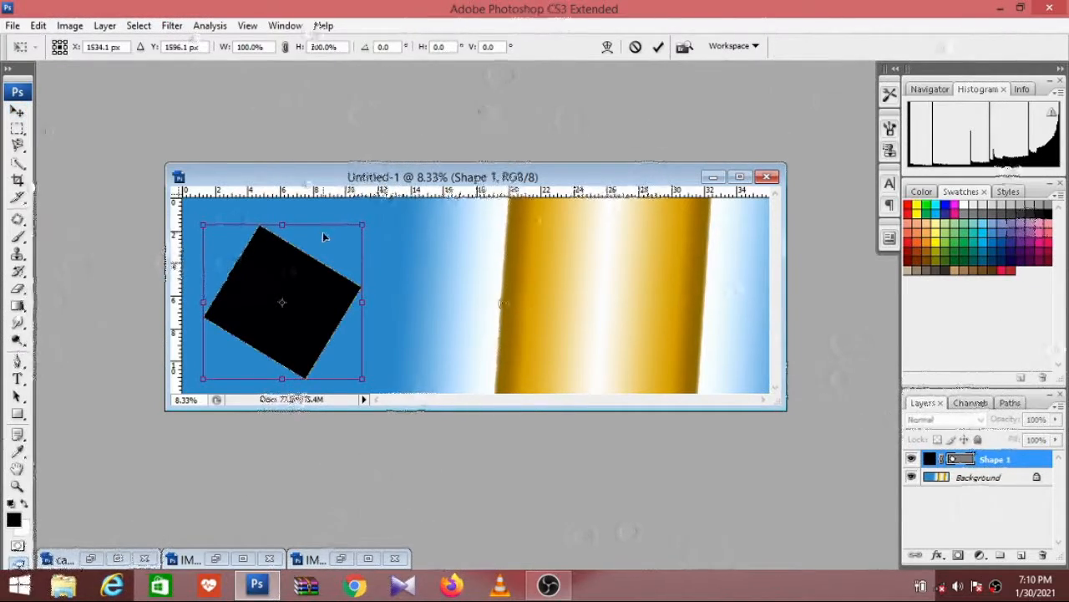
drag(362, 224, 572, 145)
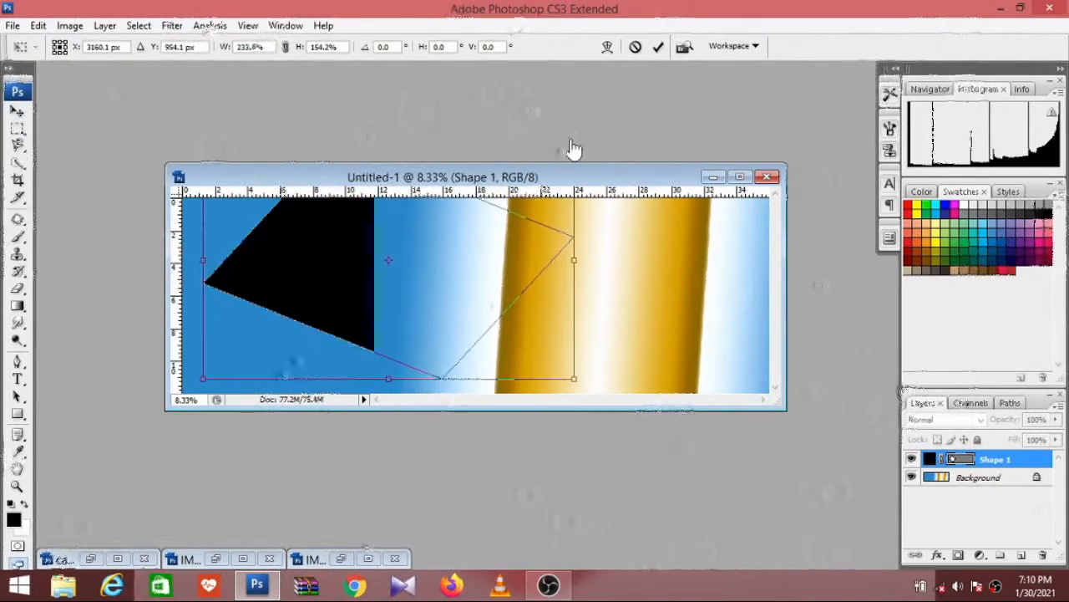
drag(448, 275, 327, 317)
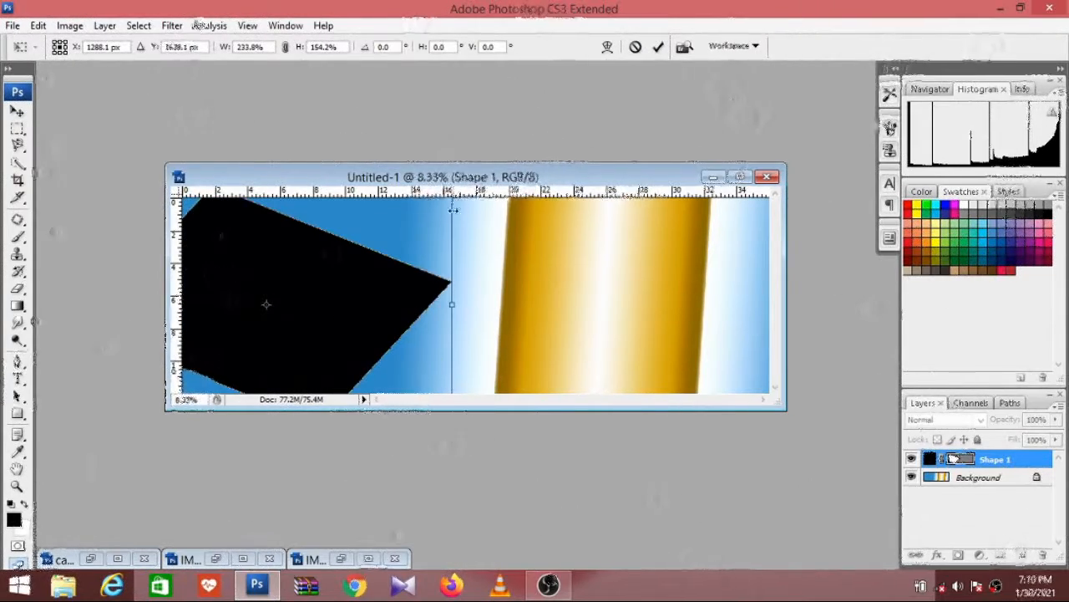
drag(351, 293, 361, 264)
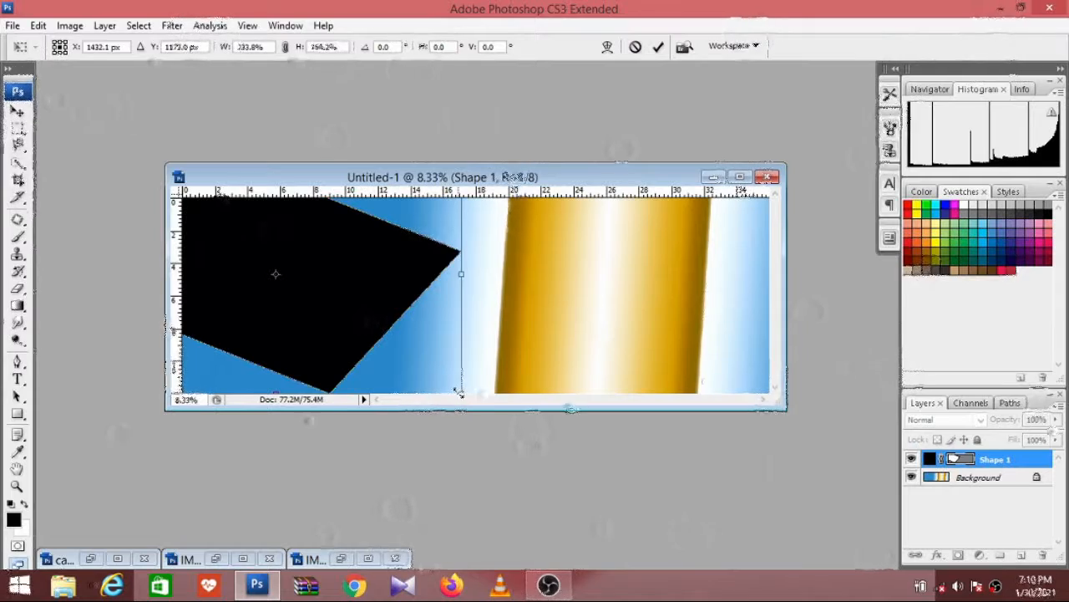
drag(458, 392, 406, 411)
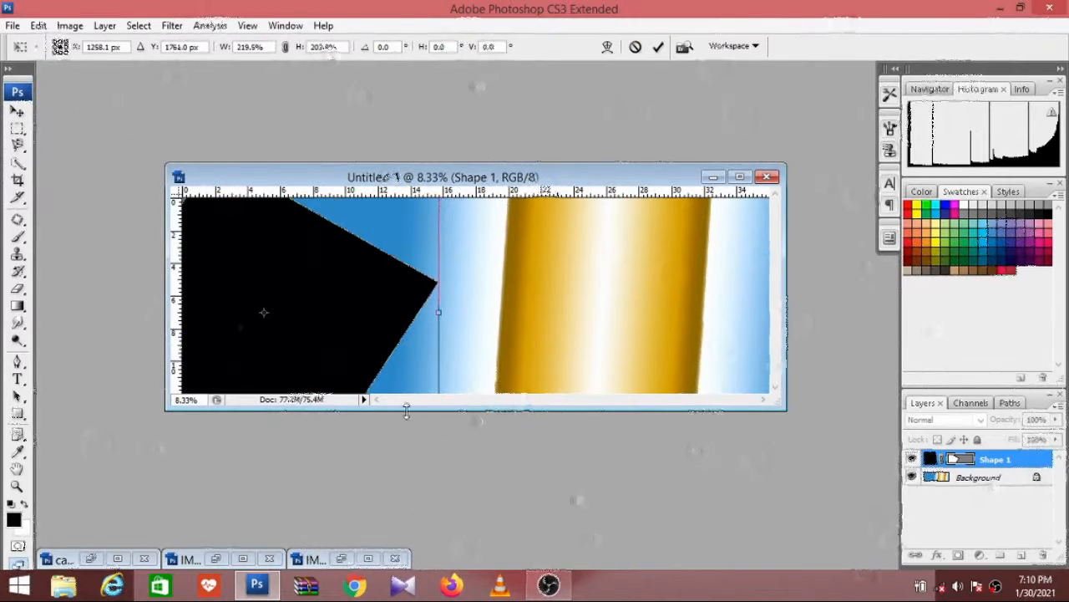
drag(358, 330, 385, 320)
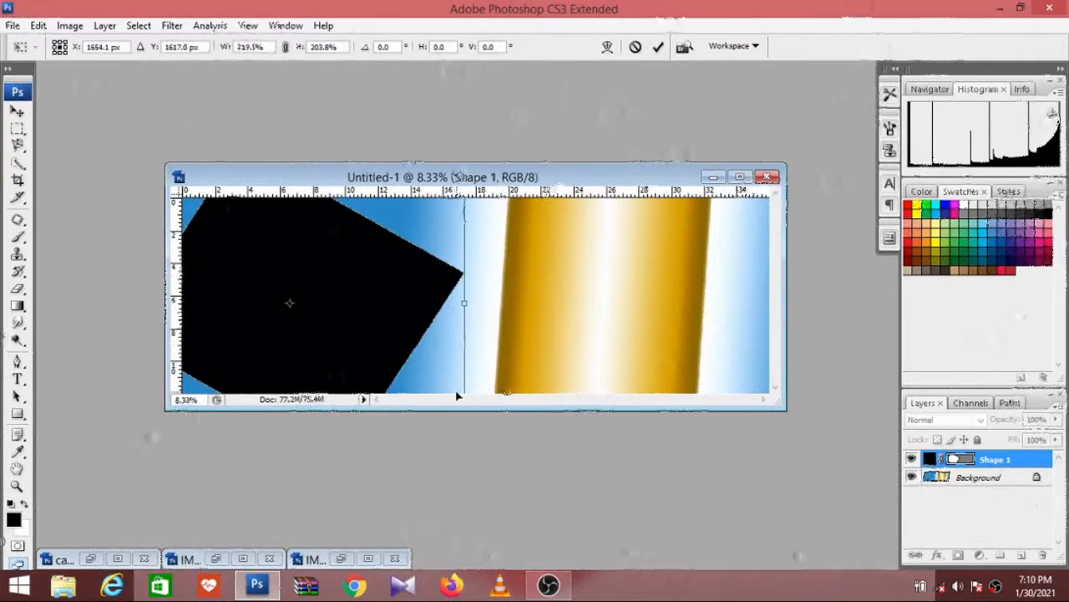
Step: Enlarge the black shape to about 307.4% width and 278.2% height, shift it over the canvas's left part and apply the transformation
click(739, 176)
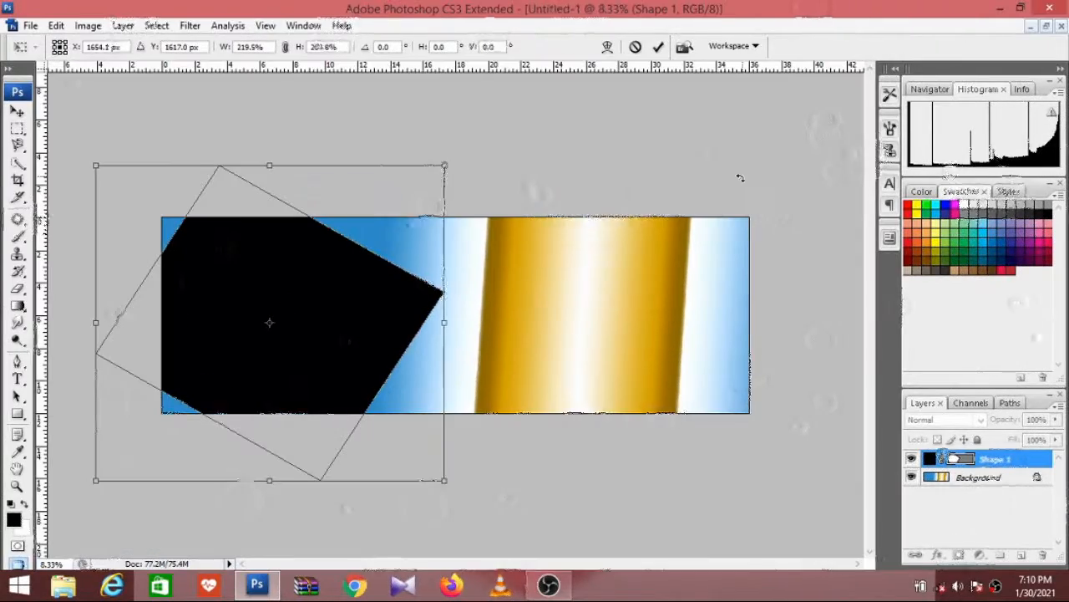
drag(447, 485, 597, 583)
drag(474, 400, 355, 350)
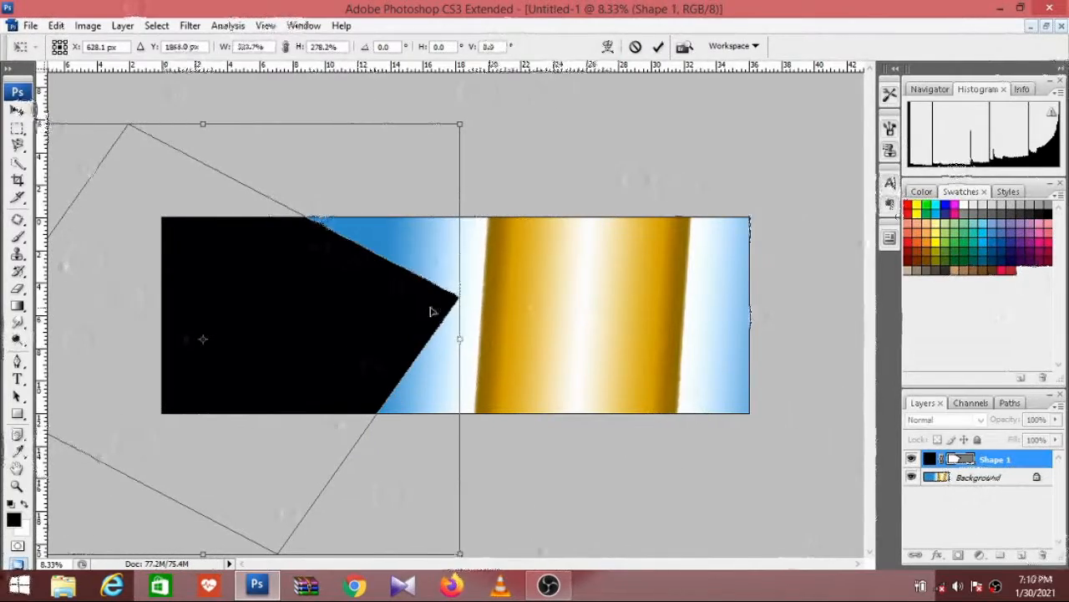
drag(460, 339, 434, 338)
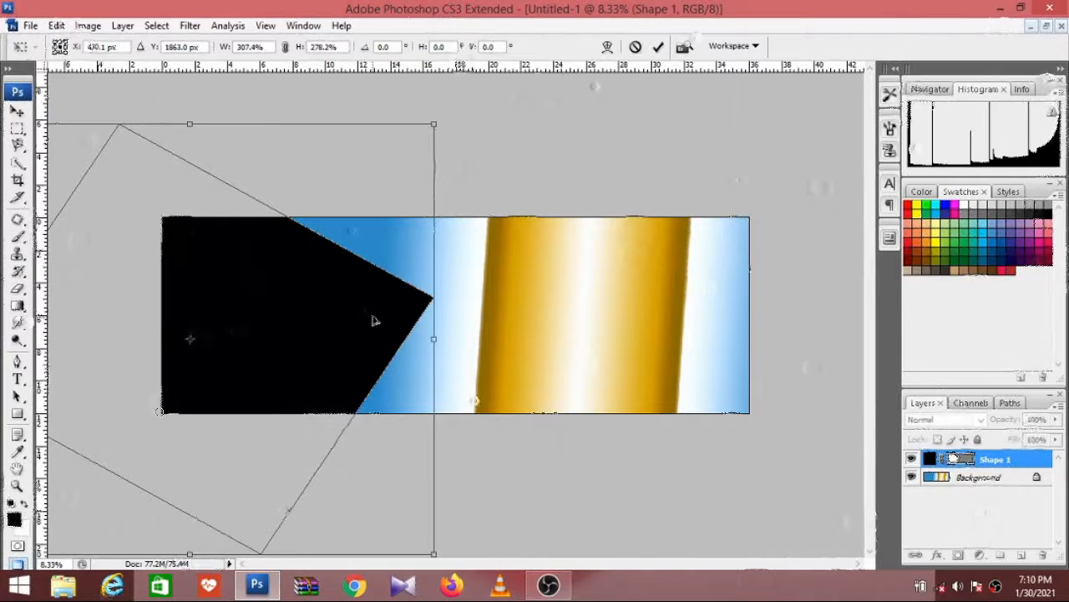
drag(375, 320, 381, 316)
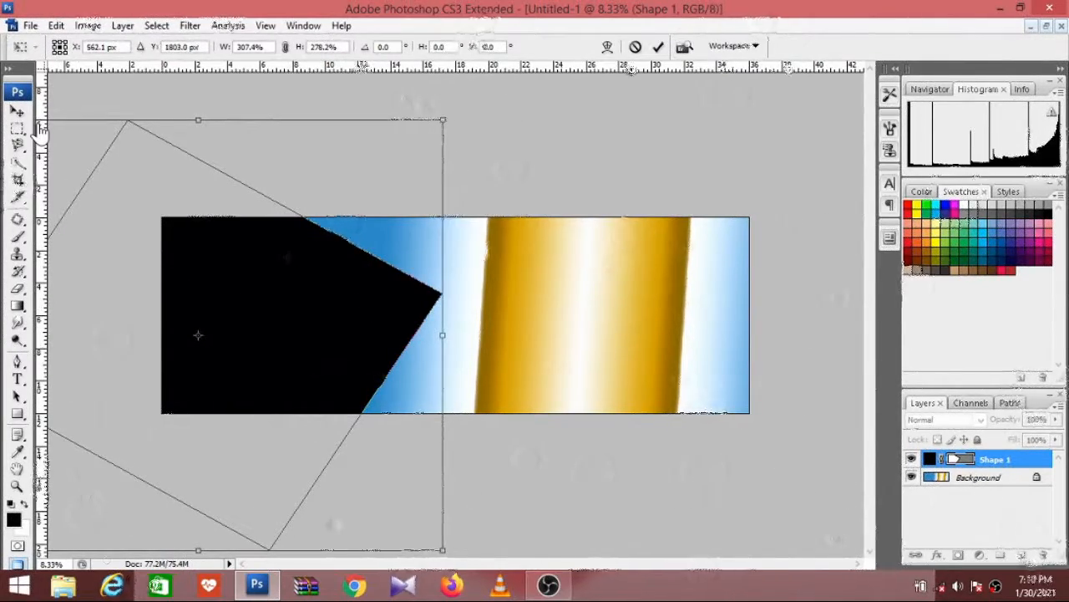
click(16, 110)
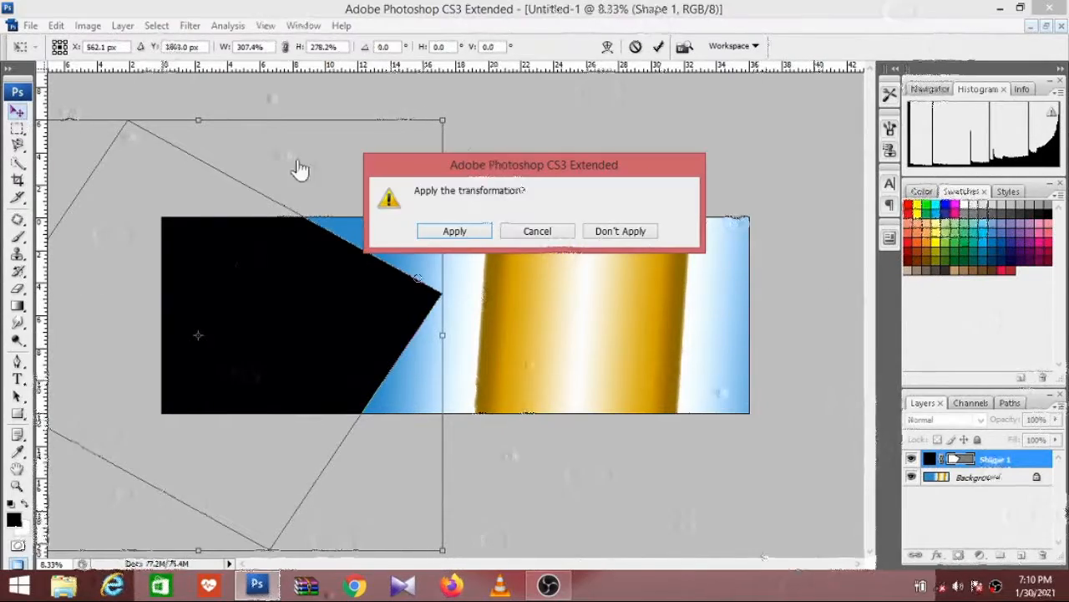
click(434, 234)
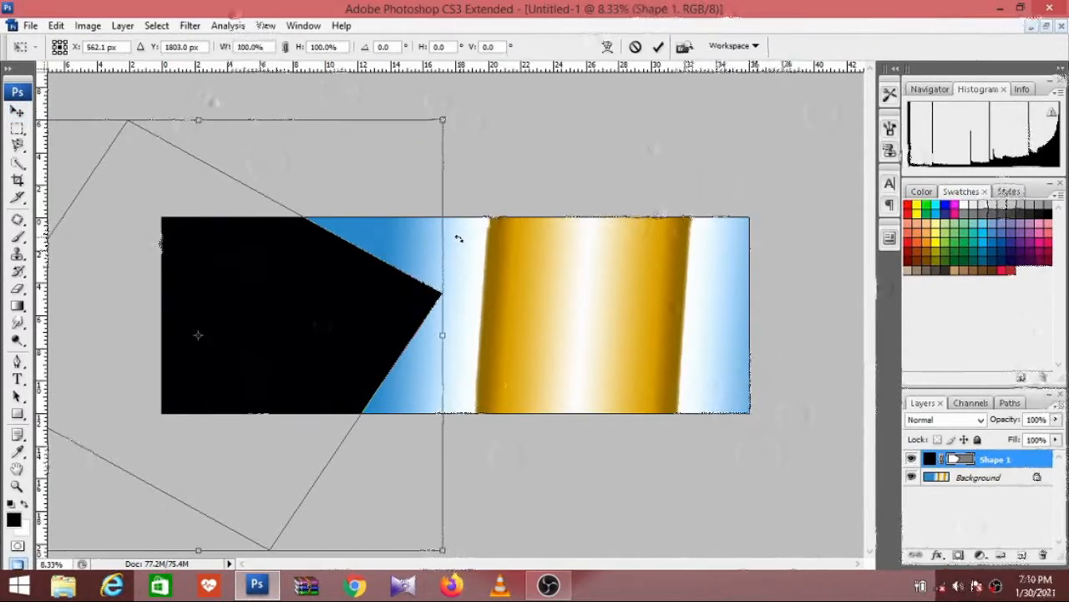
Step: Fill the angled black shape with the white background colour
click(1046, 26)
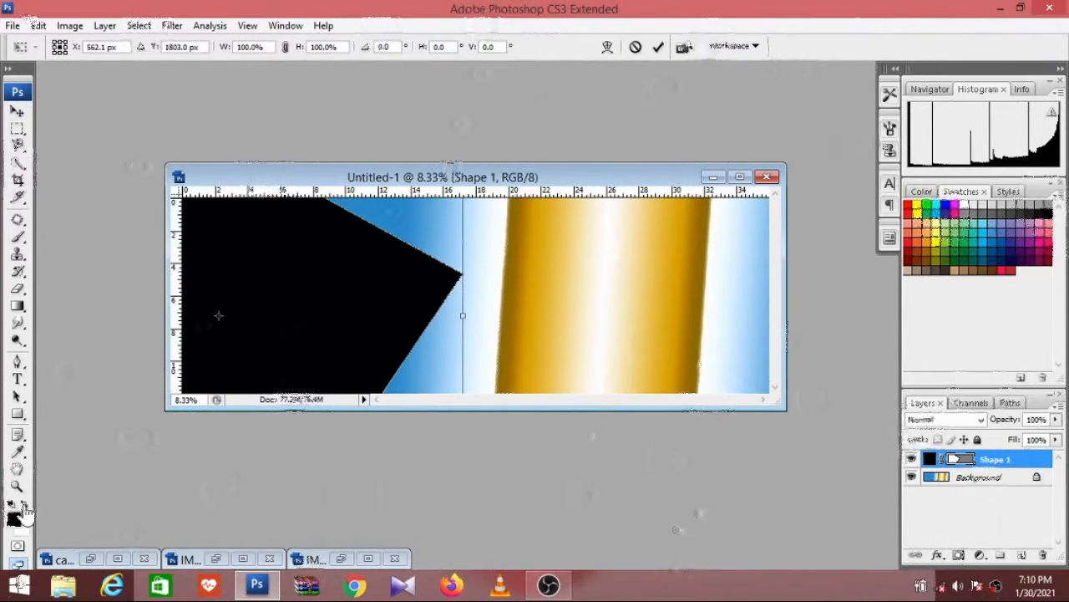
click(16, 113)
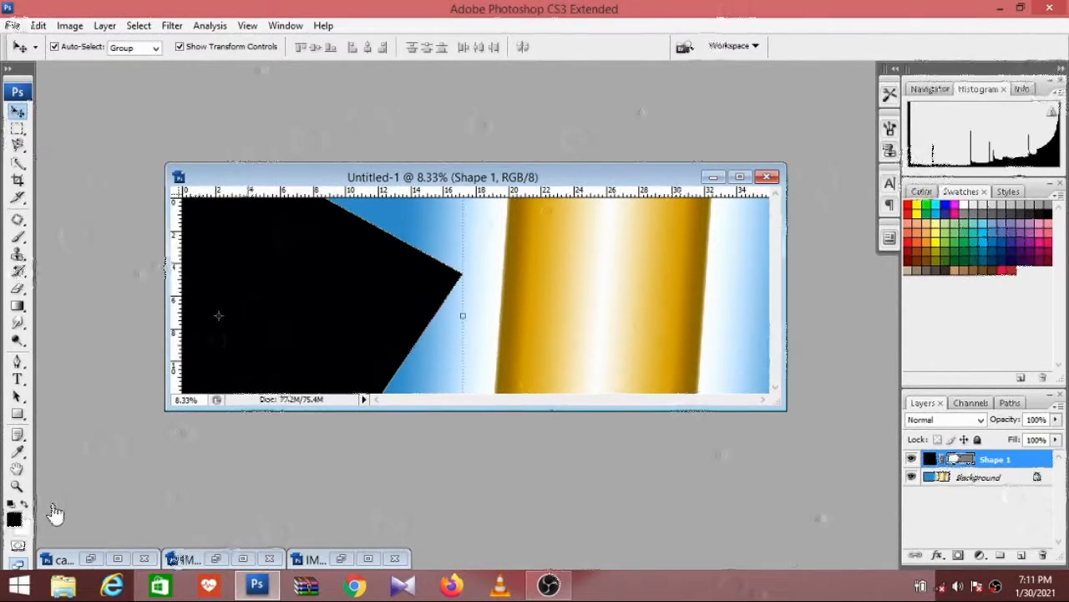
key(ctrl+BackSpace)
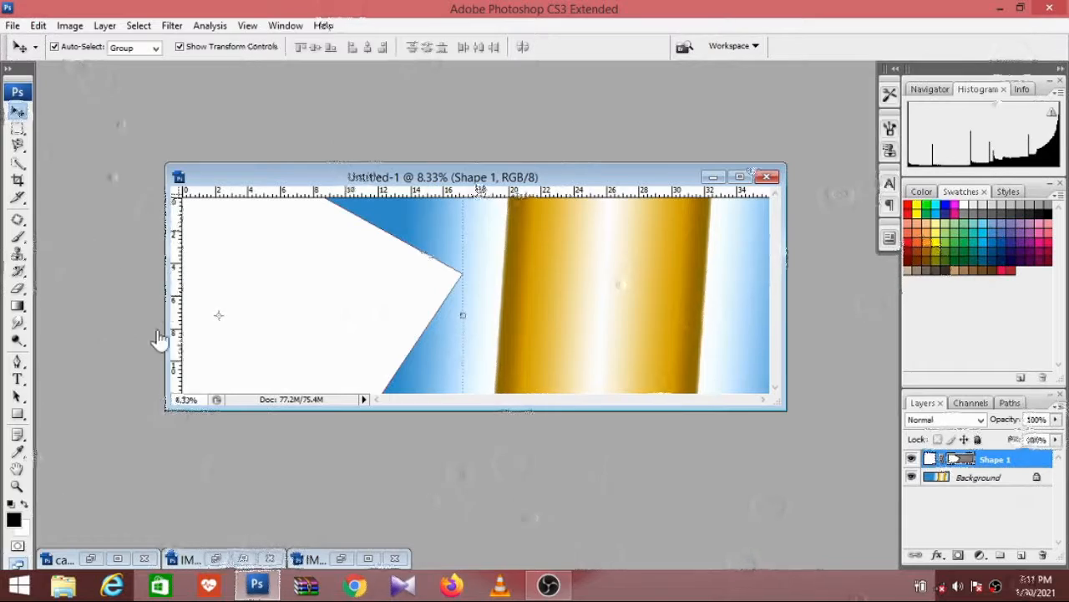
drag(549, 177, 503, 170)
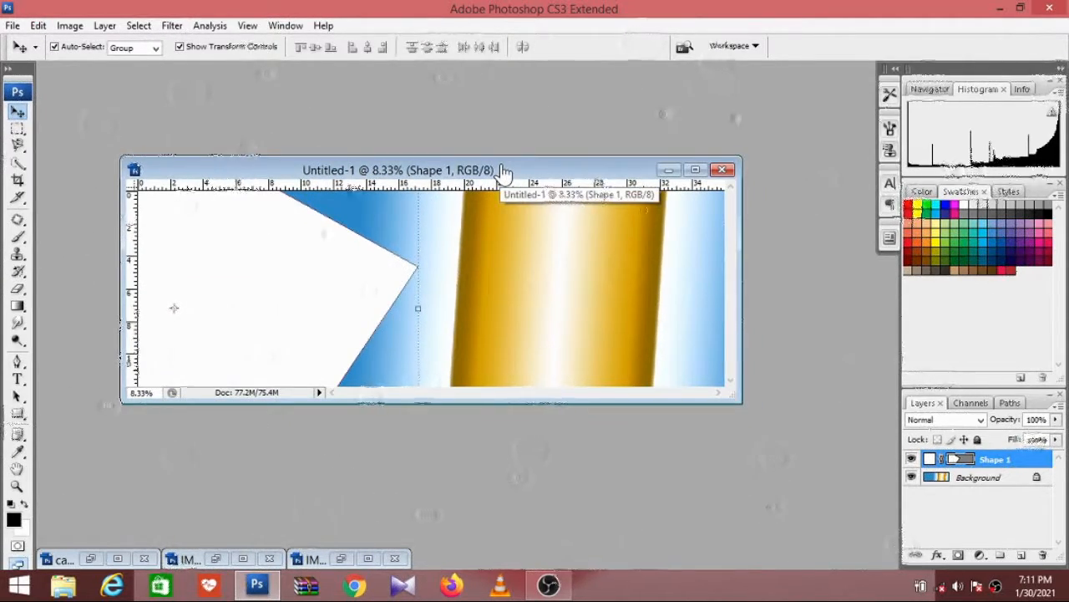
Step: Add a red Stroke effect to the white shape, positioned outside at 100% opacity
click(939, 556)
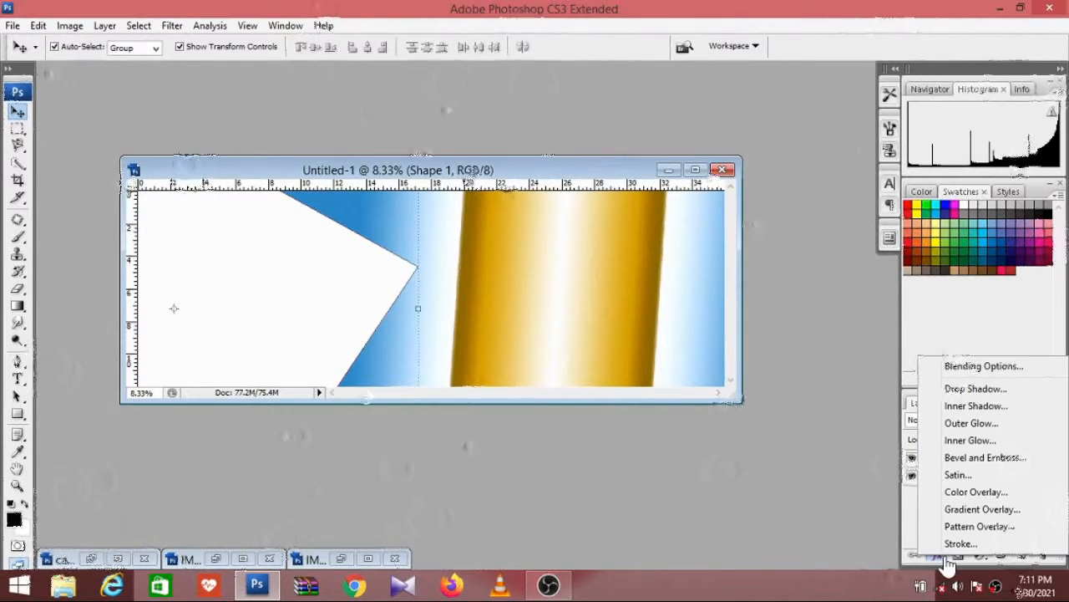
click(959, 544)
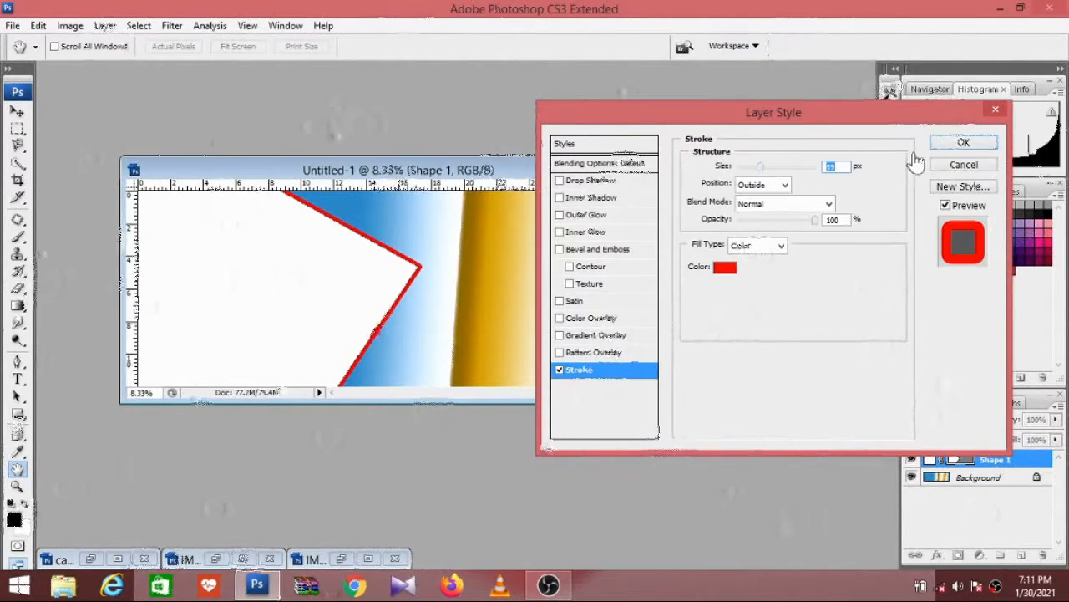
click(942, 143)
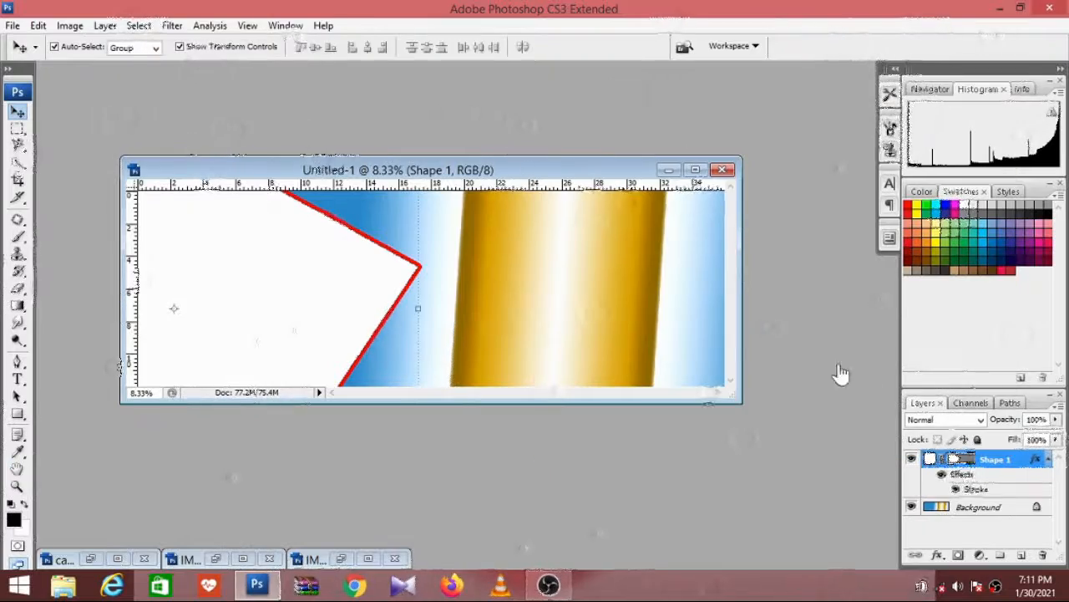
Step: Add an Inner Shadow effect to the white shape alongside its red stroke
click(939, 556)
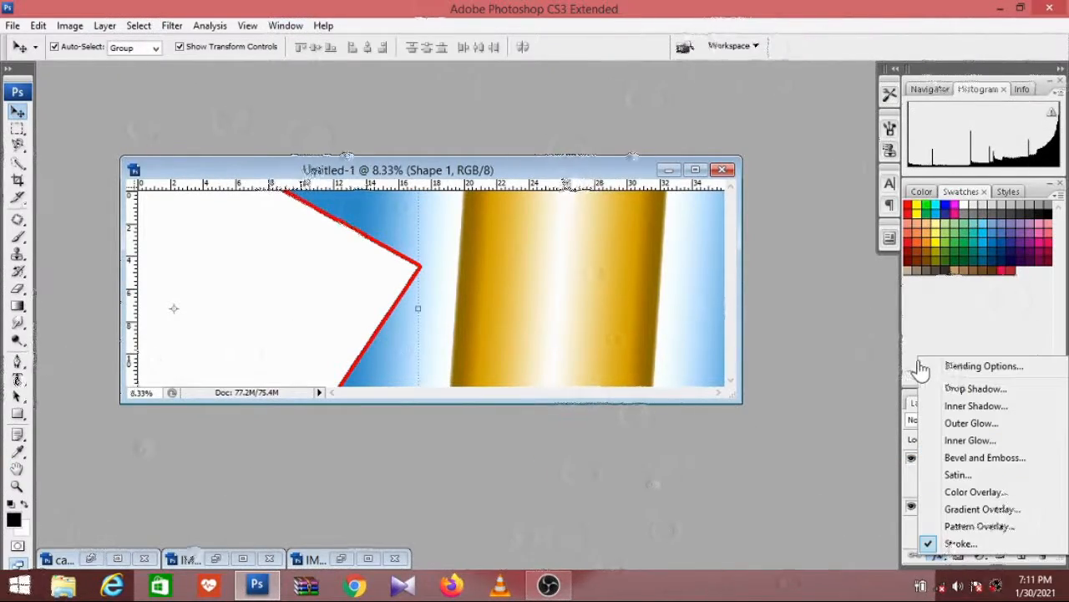
click(960, 543)
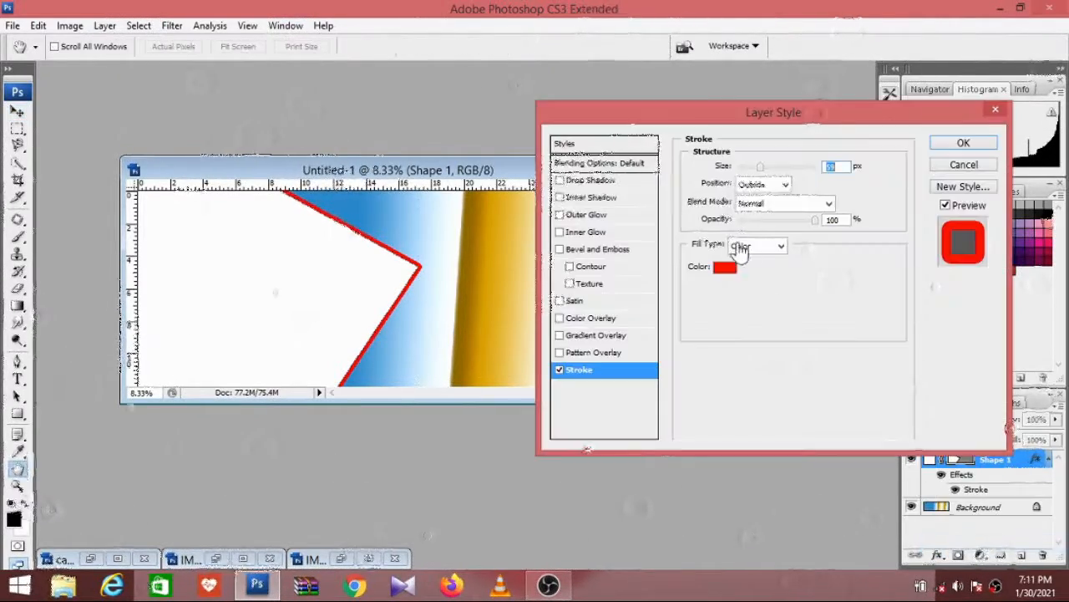
click(559, 197)
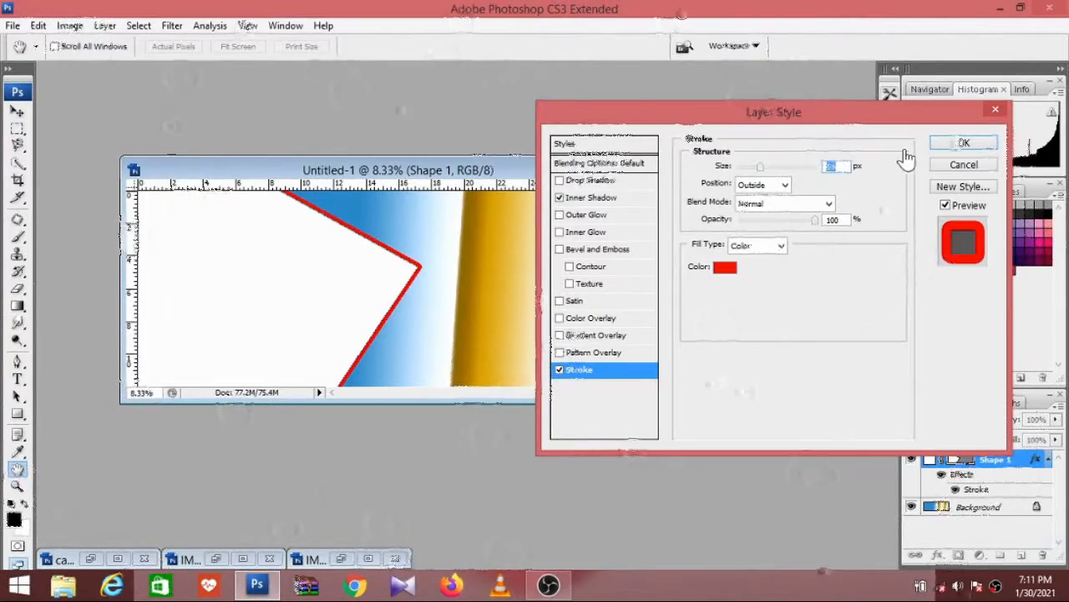
click(963, 143)
key(v)
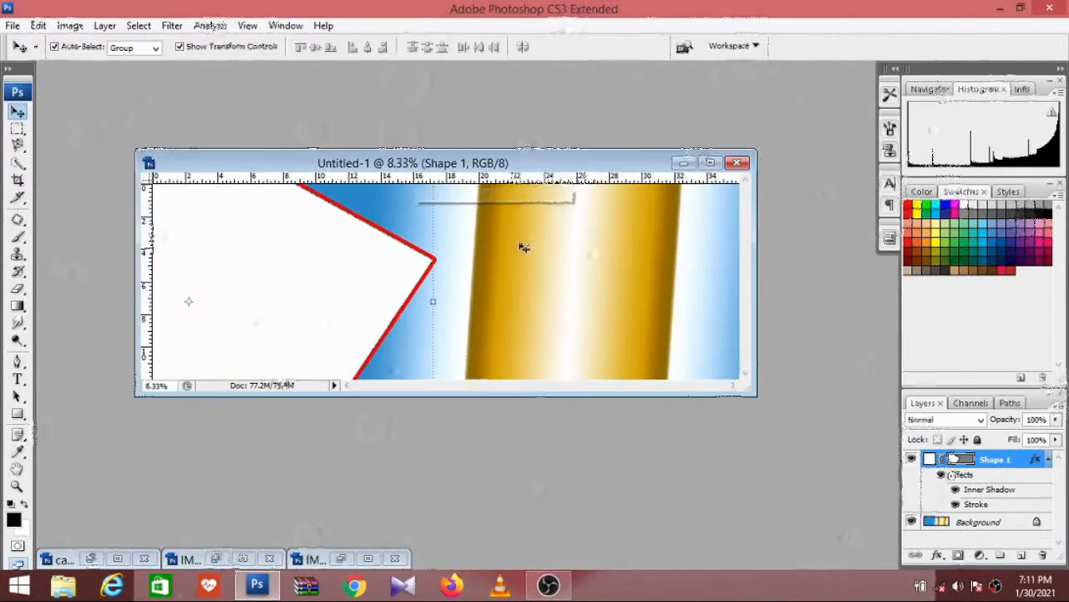
Step: Give the white shape a Color Overlay in olive yellow #b6bb2f with Normal blend mode
click(523, 246)
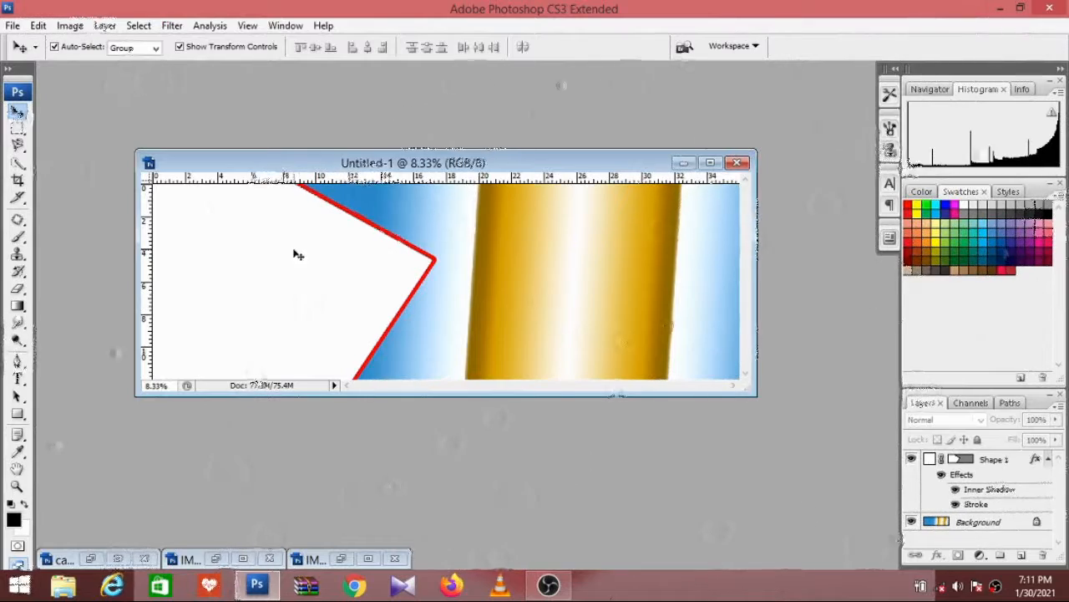
click(333, 269)
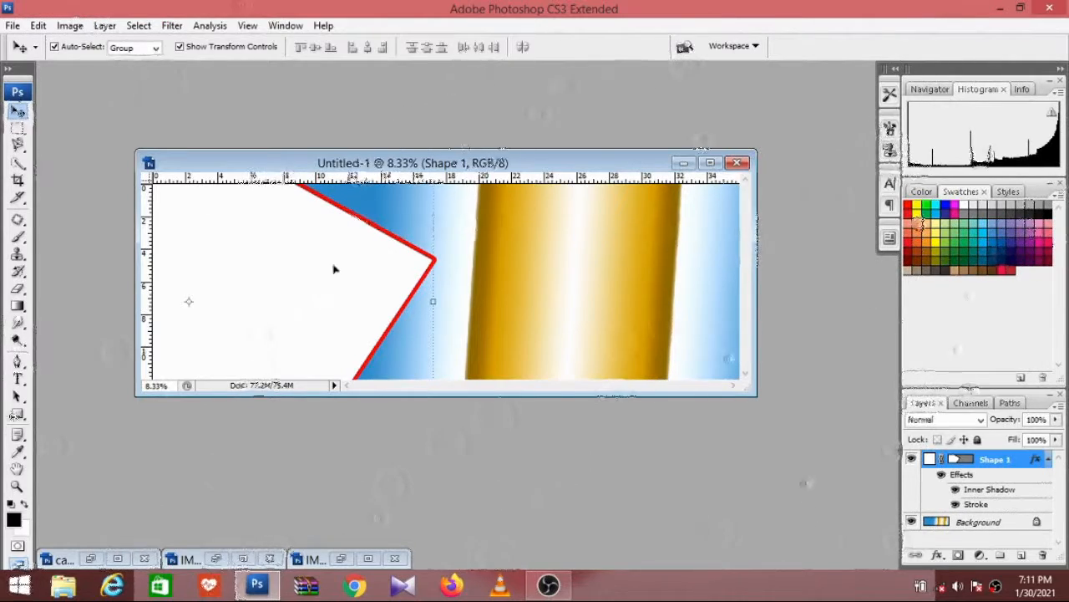
click(939, 557)
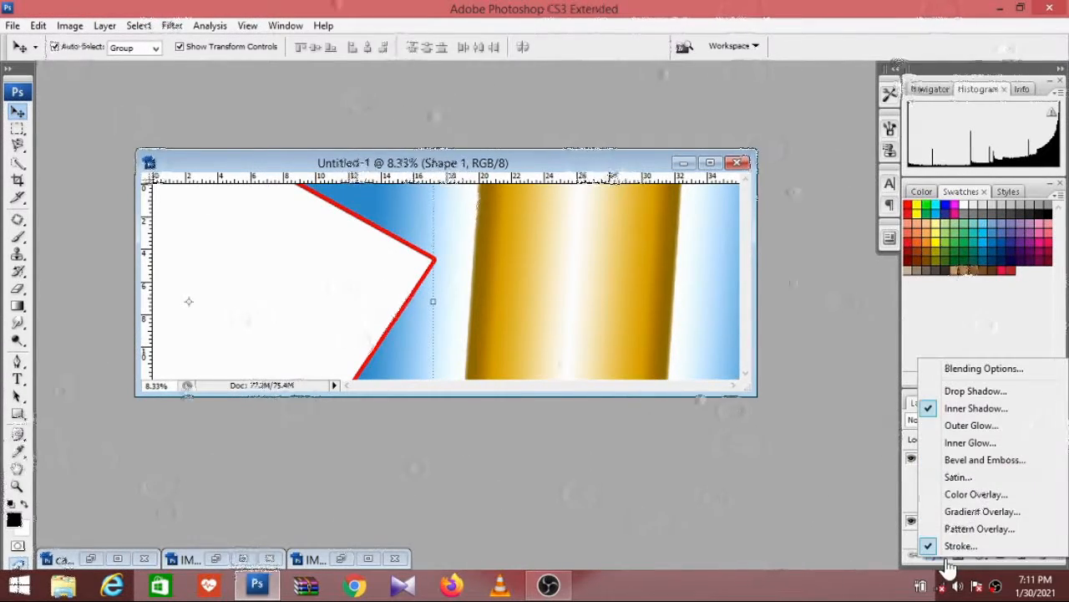
click(973, 493)
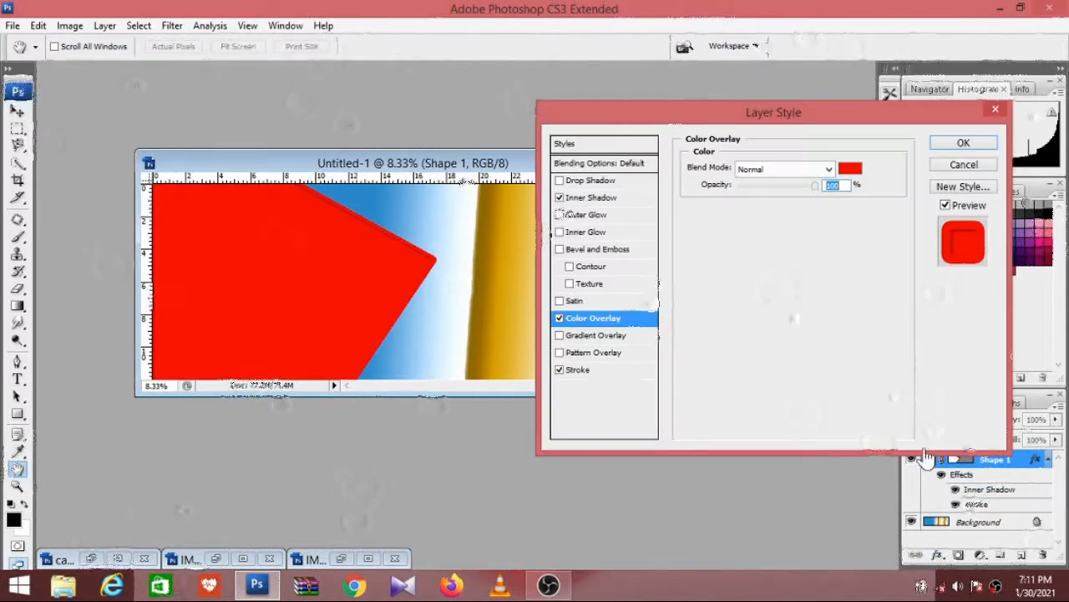
click(850, 170)
click(750, 263)
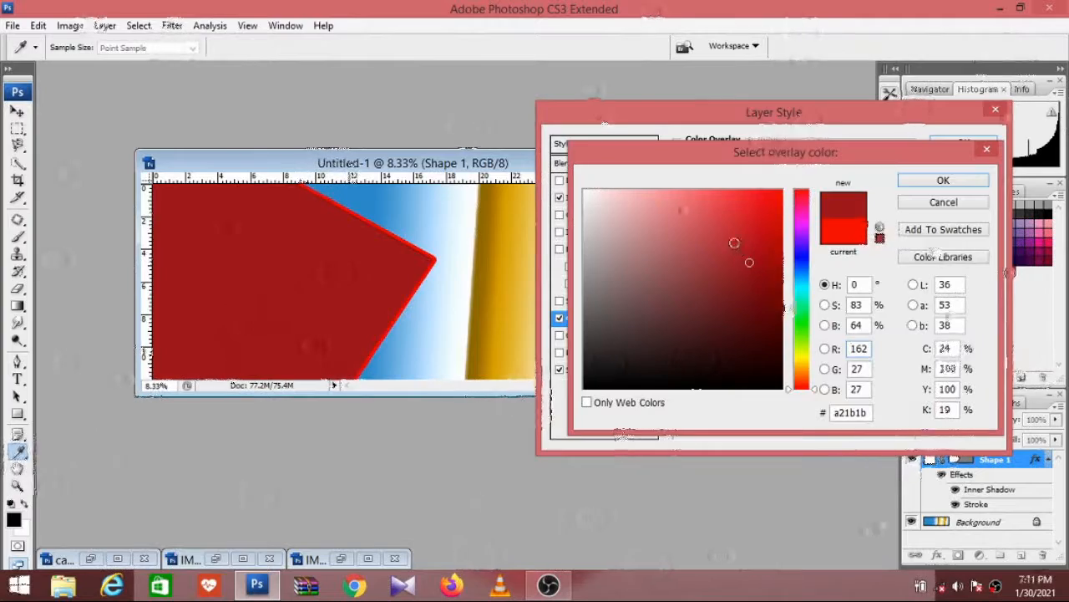
mouse_move(735, 243)
mouse_down()
mouse_move(716, 210)
mouse_move(690, 217)
mouse_move(771, 310)
mouse_move(765, 347)
mouse_up()
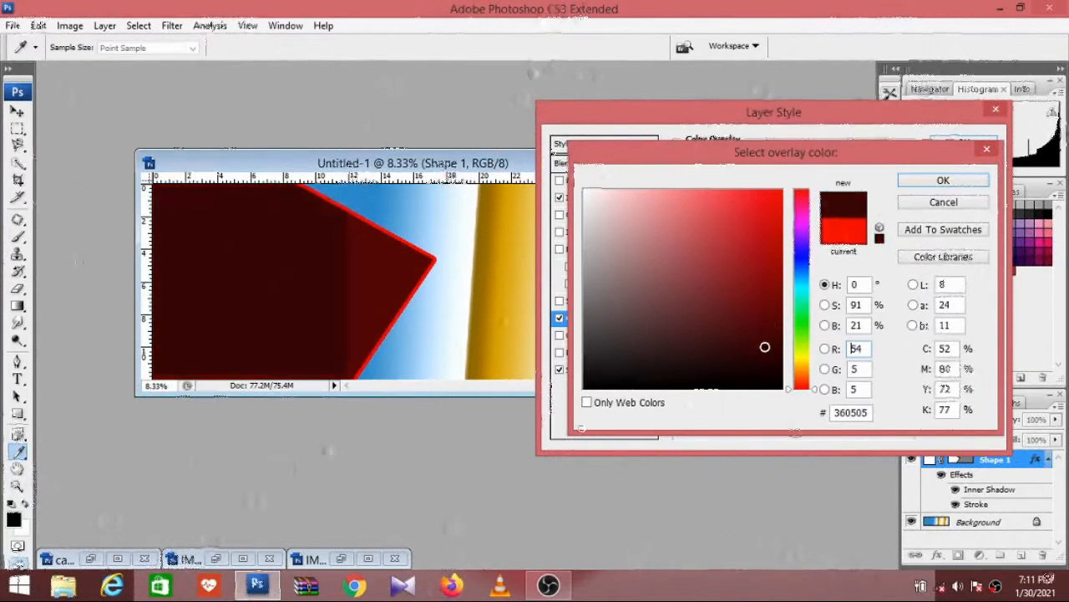
click(800, 269)
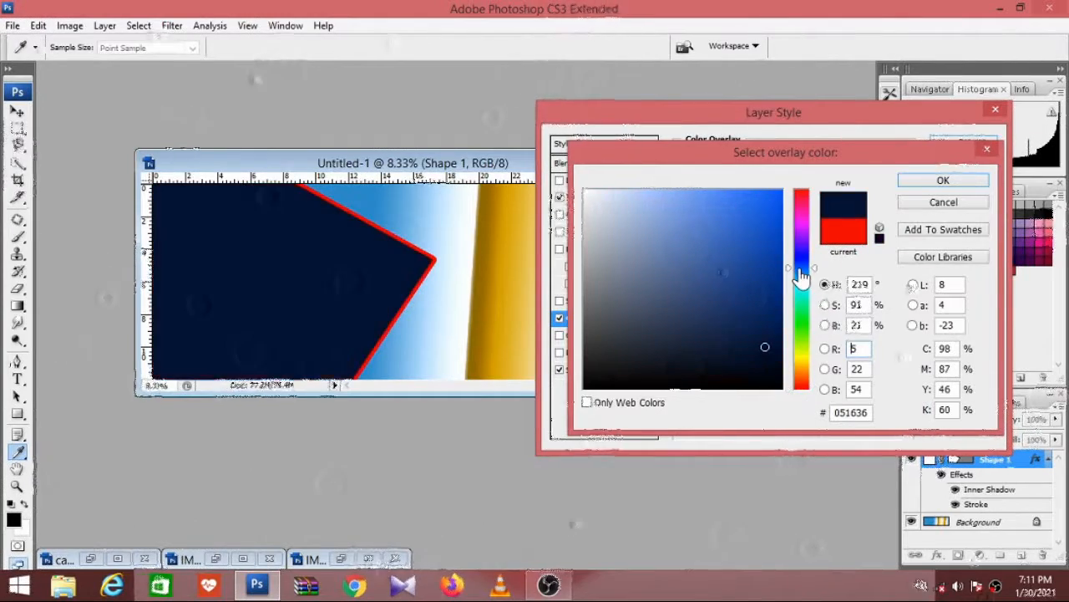
click(800, 355)
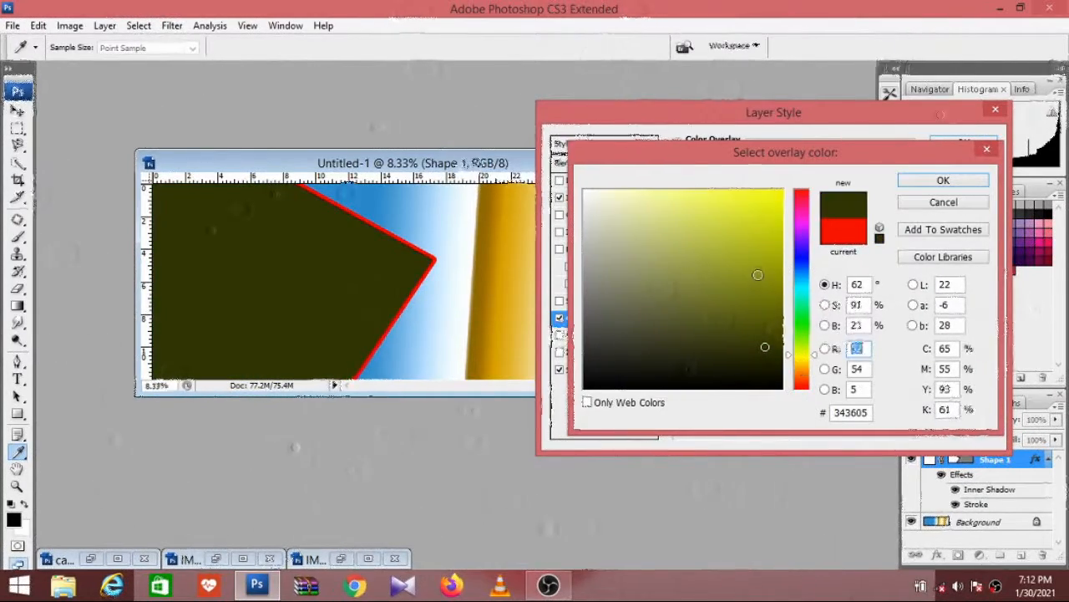
mouse_move(758, 274)
mouse_down()
mouse_move(758, 258)
mouse_move(733, 242)
mouse_up()
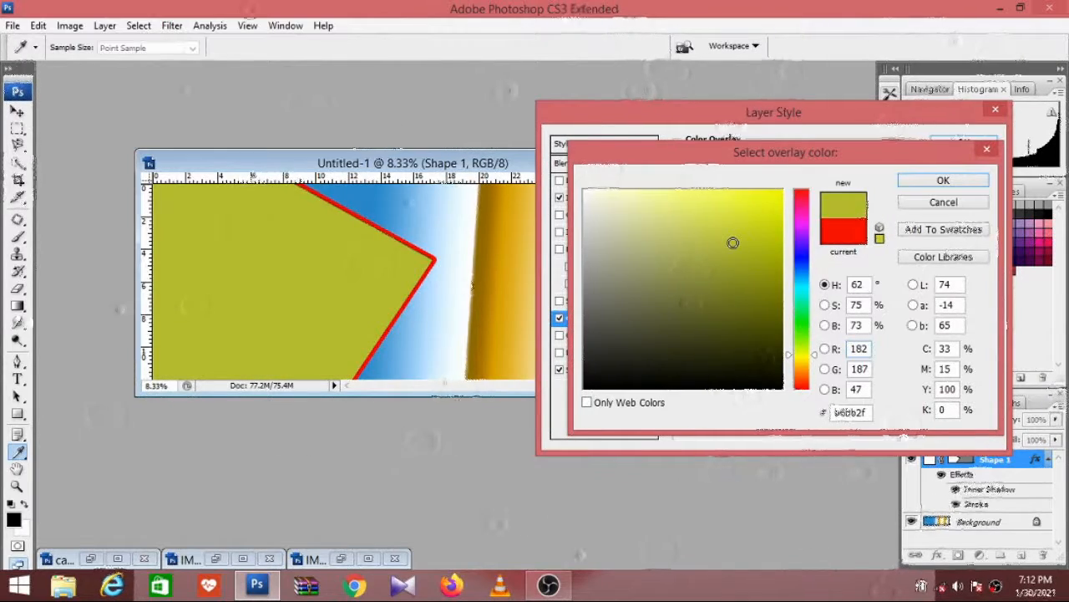
click(940, 182)
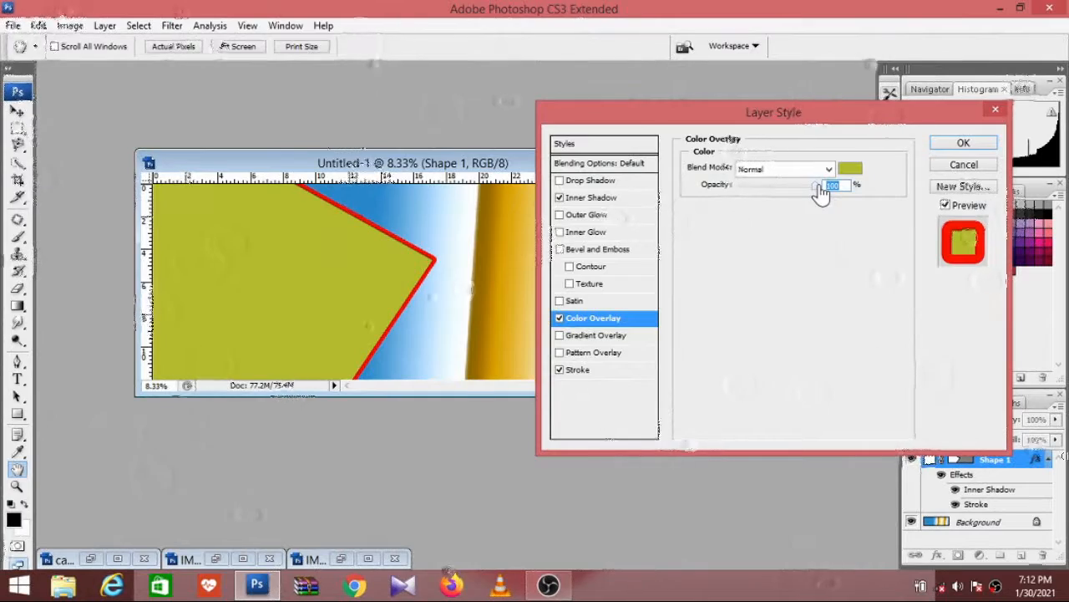
Step: Reduce the Color Overlay's opacity to about 56% and apply the layer style
drag(823, 192, 785, 193)
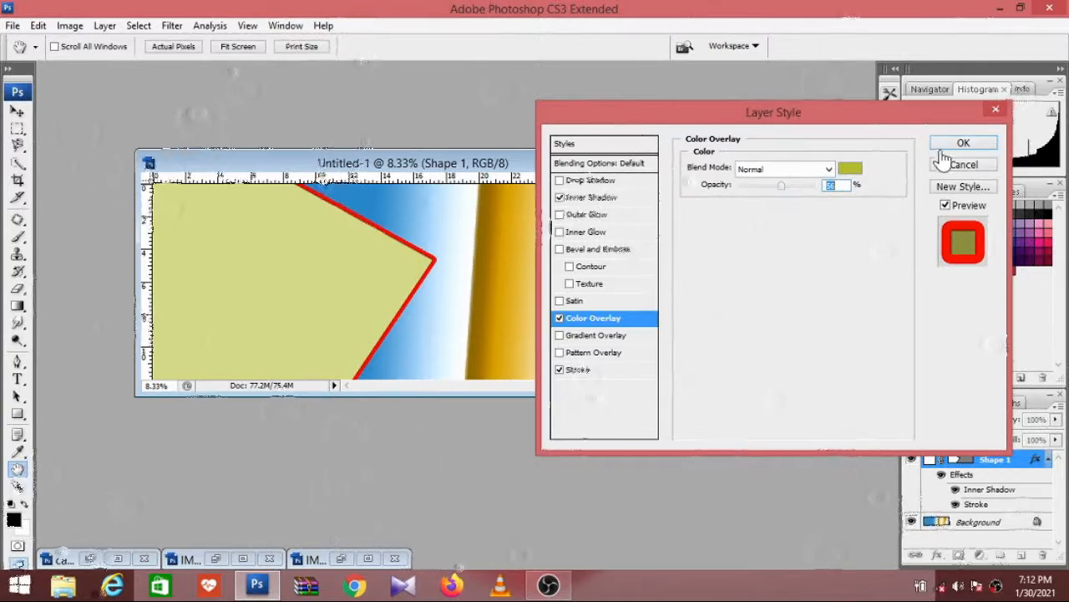
click(944, 147)
drag(592, 162, 608, 170)
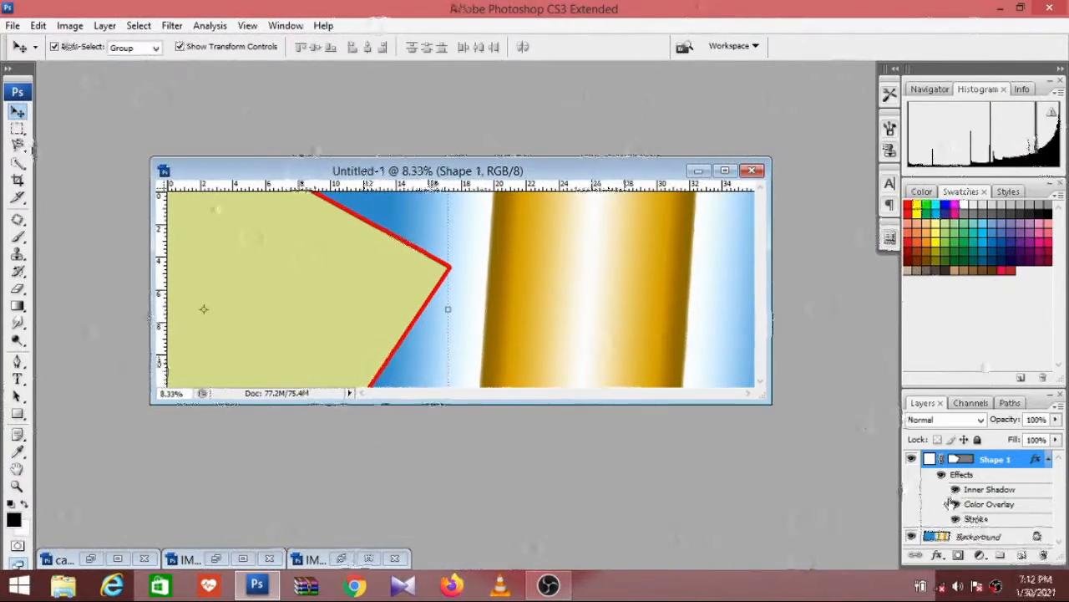
Step: Add a Pattern Overlay to the shape, leaving Gradient Overlay off, and raise the Color Overlay's opacity
click(939, 555)
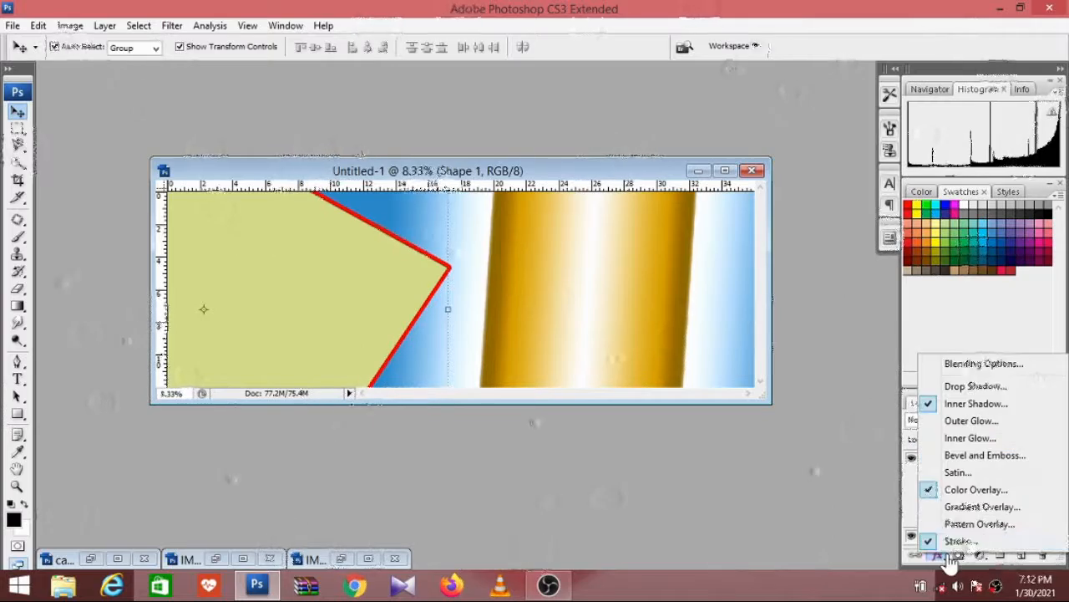
click(965, 493)
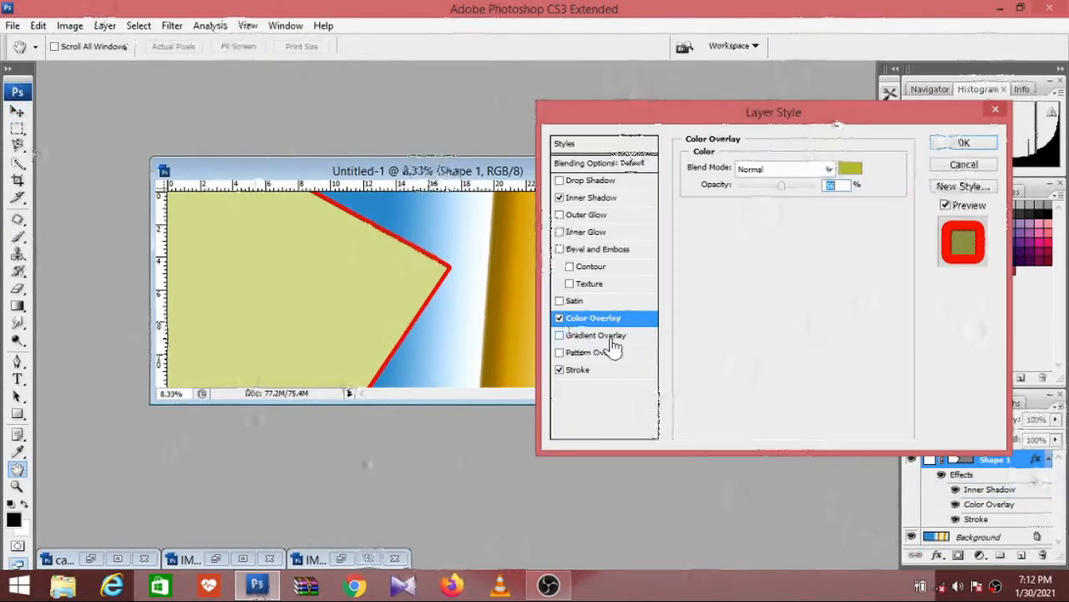
click(560, 336)
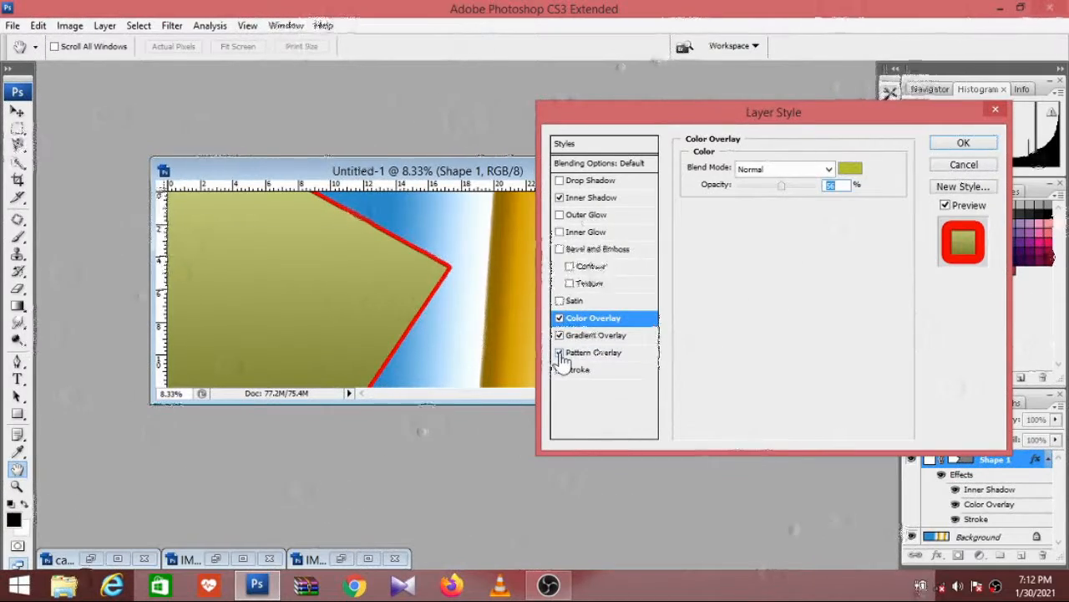
click(559, 336)
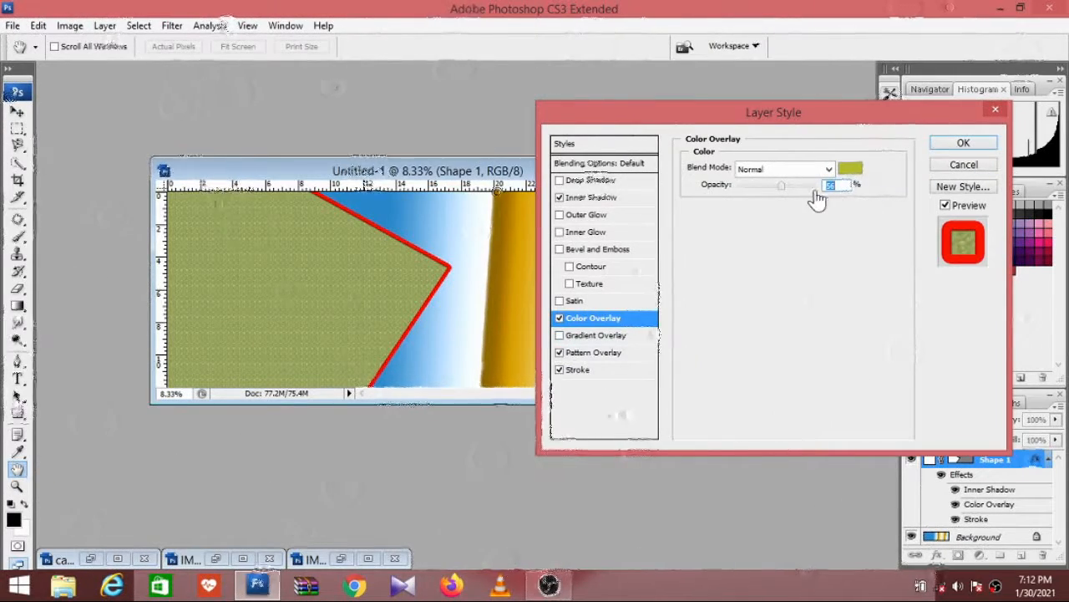
drag(781, 187, 787, 189)
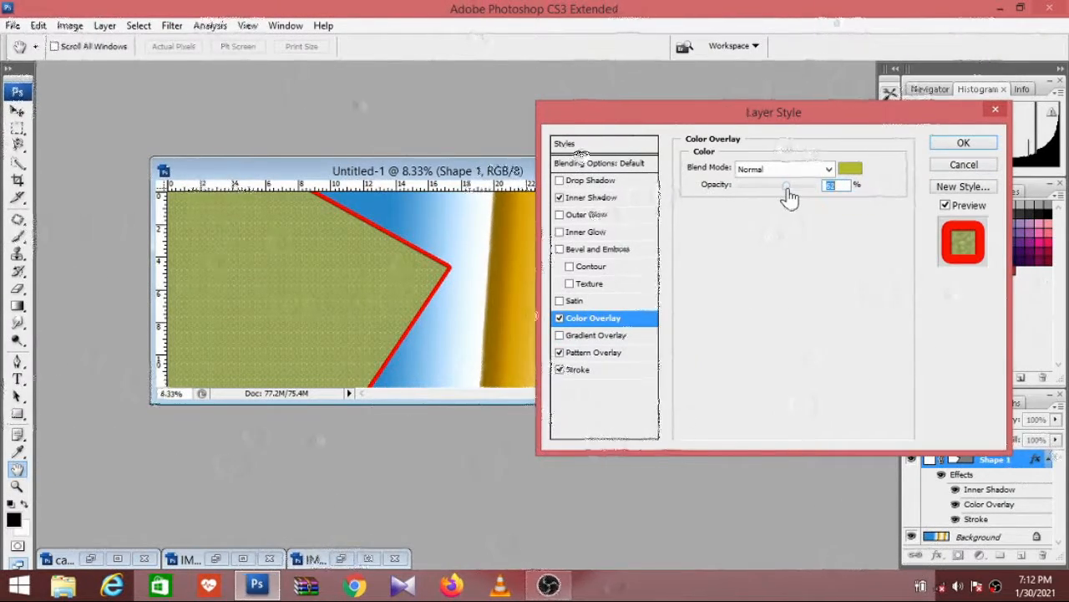
click(939, 144)
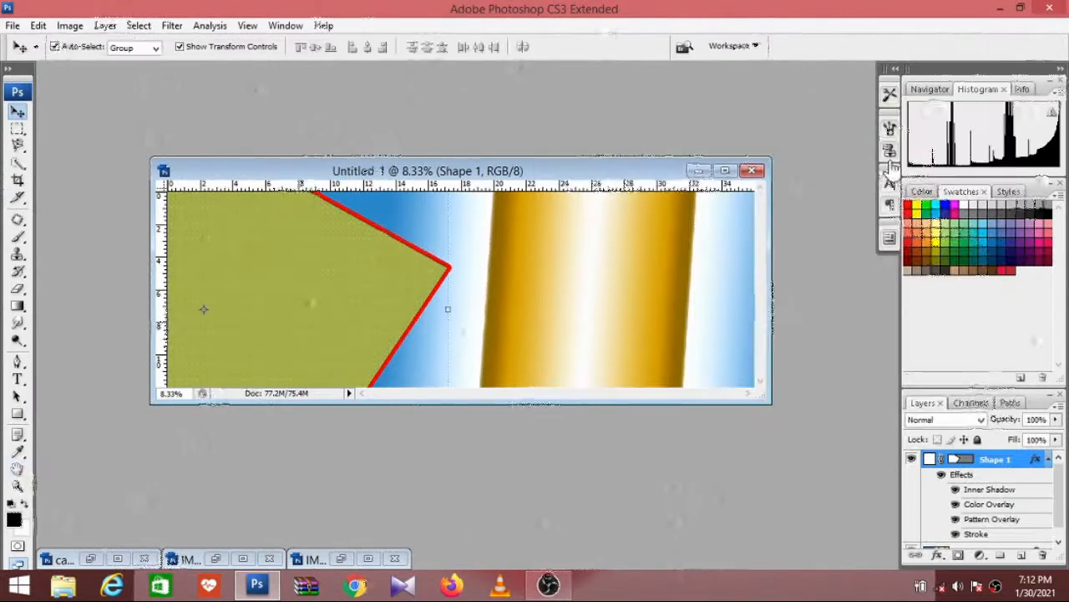
Step: Draw a black rounded rectangle with an 80 px corner radius near the olive shape's upper-left corner
mouse_move(570, 177)
mouse_down()
mouse_move(547, 173)
mouse_move(578, 172)
mouse_up()
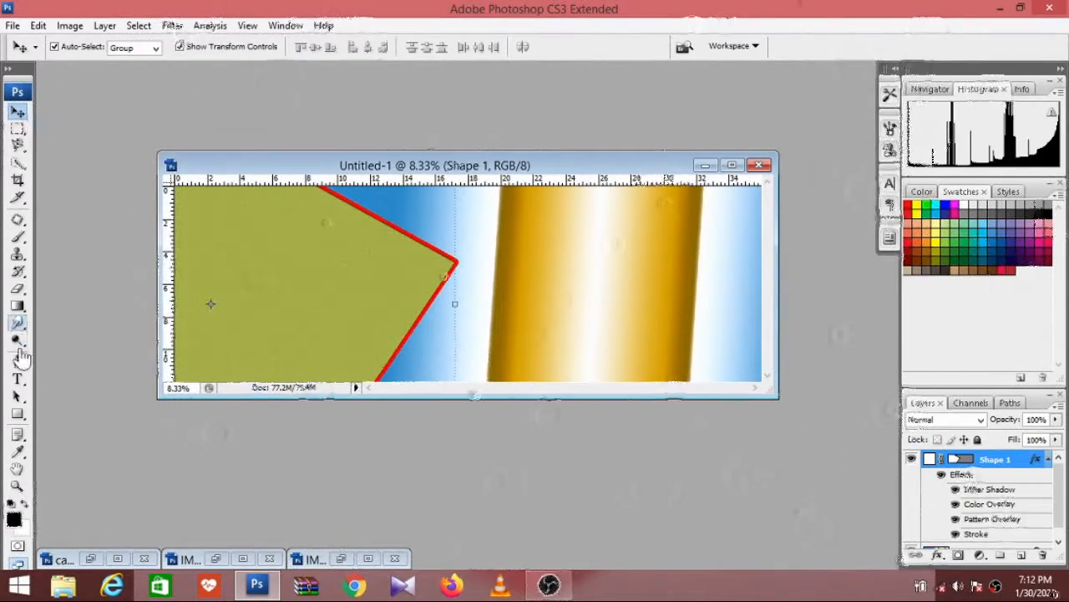
click(16, 415)
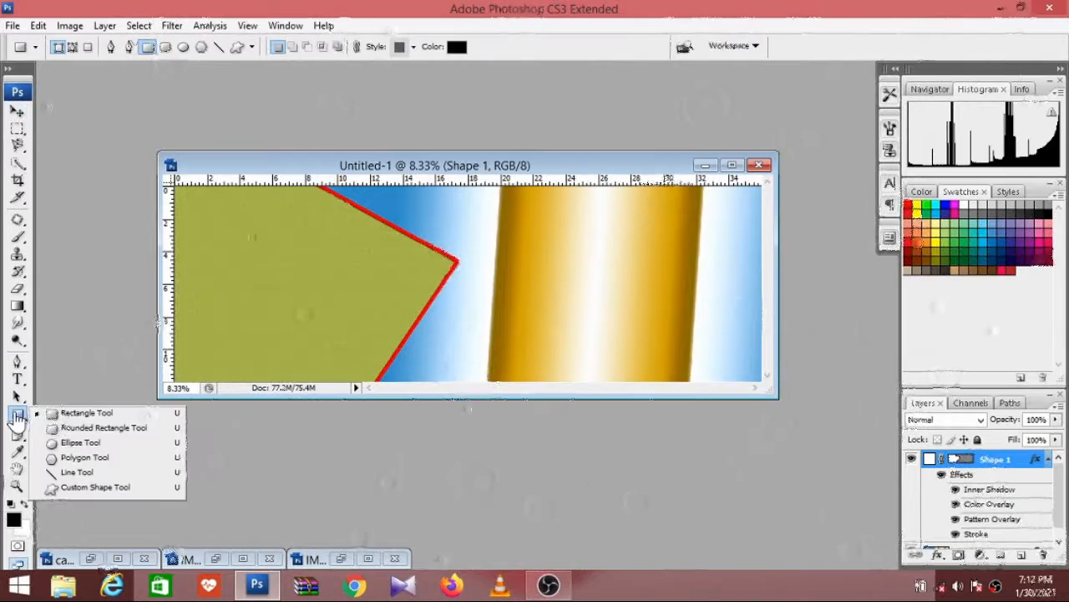
click(68, 434)
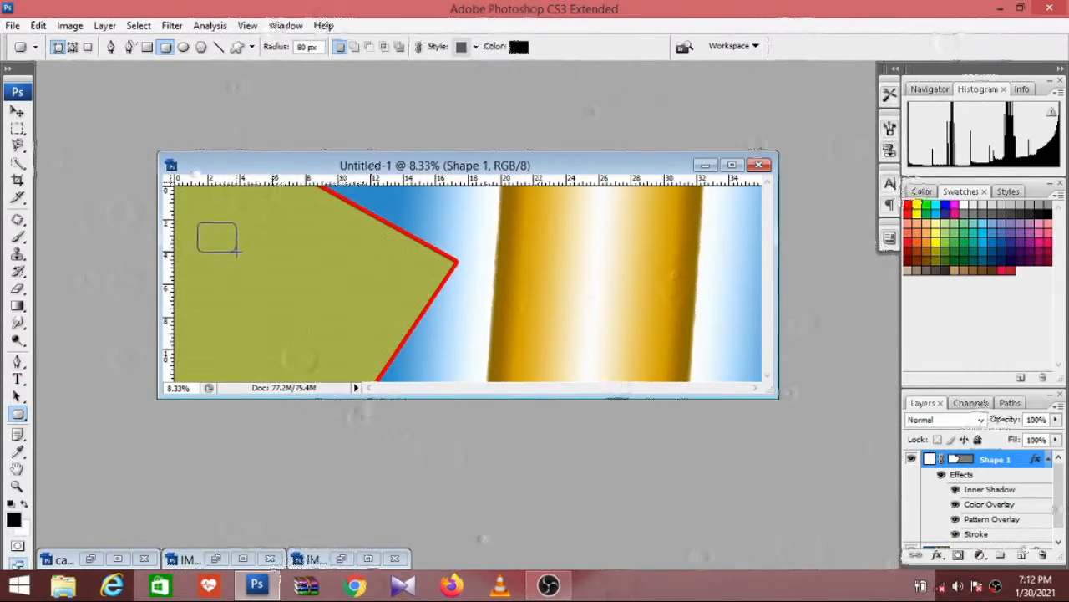
drag(247, 260, 268, 278)
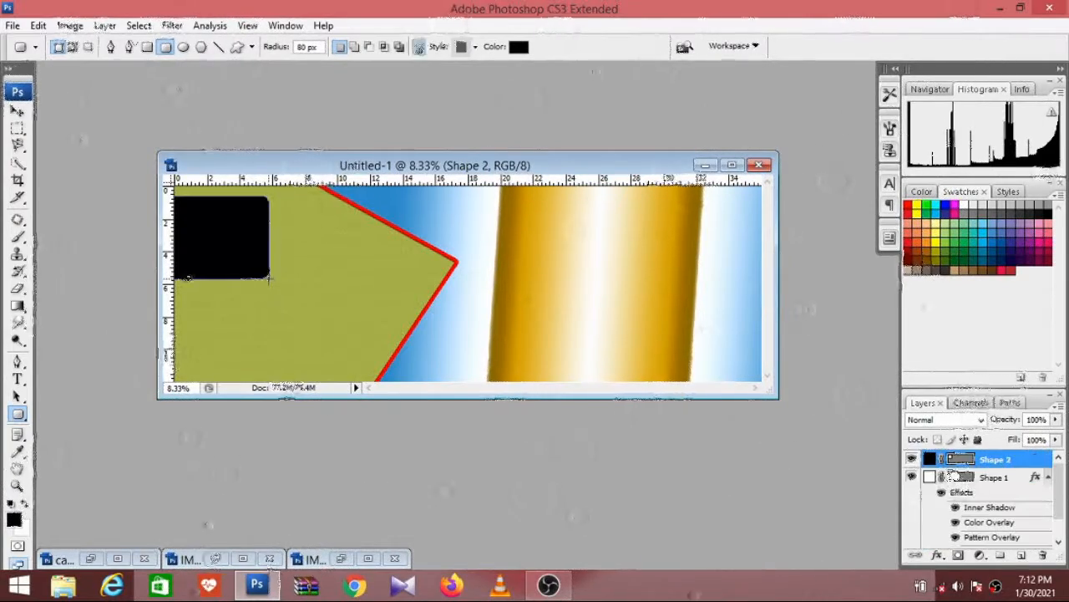
Step: Rotate the black rounded rectangle by 89.4° to stand upright and move it down inside the olive shape
click(17, 112)
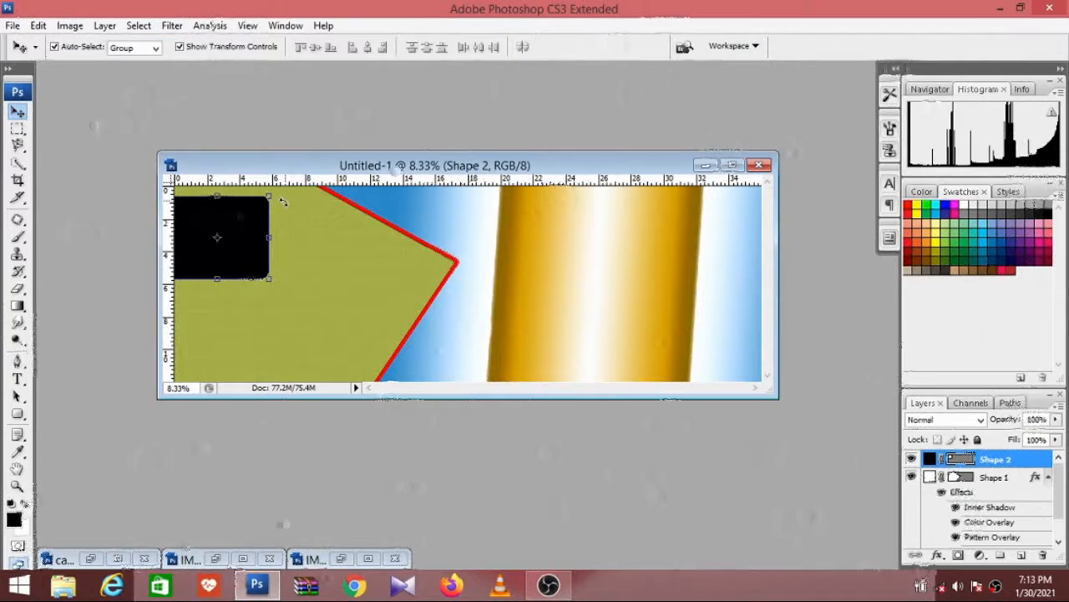
drag(284, 202, 264, 323)
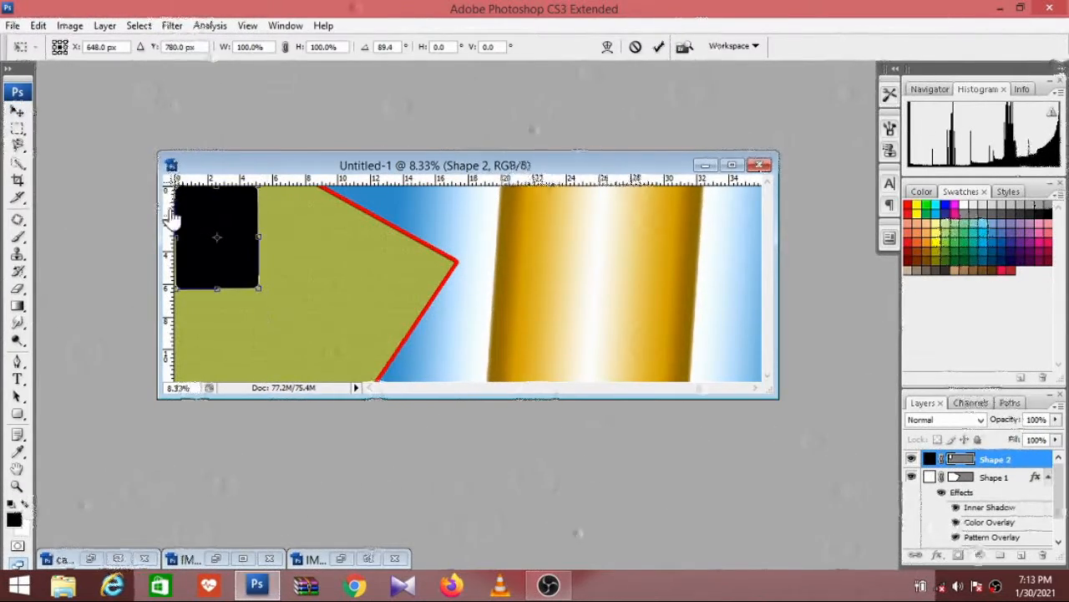
click(20, 116)
click(454, 229)
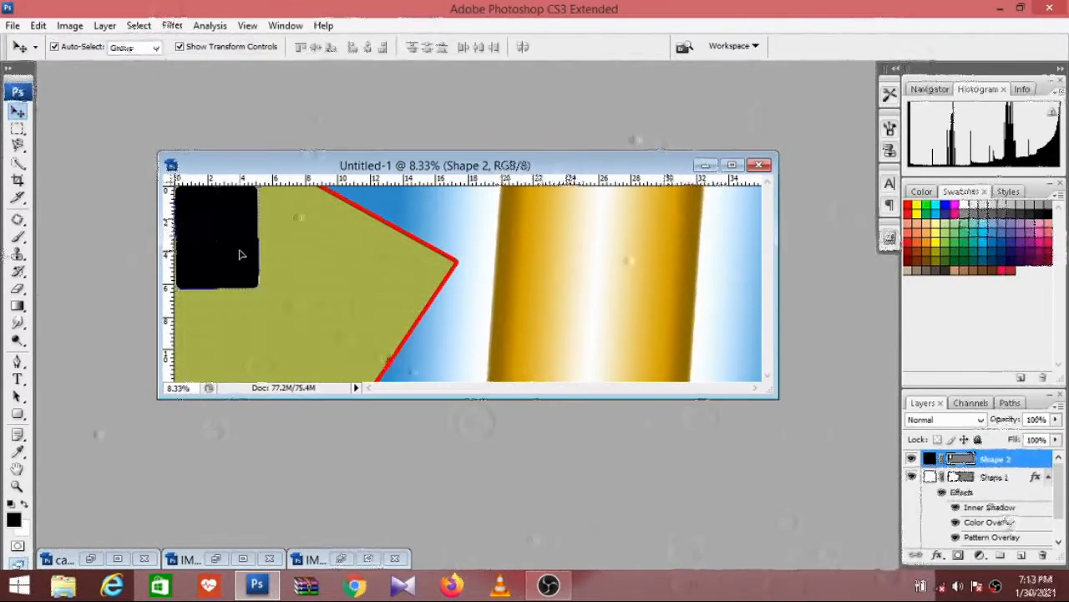
drag(240, 255, 250, 292)
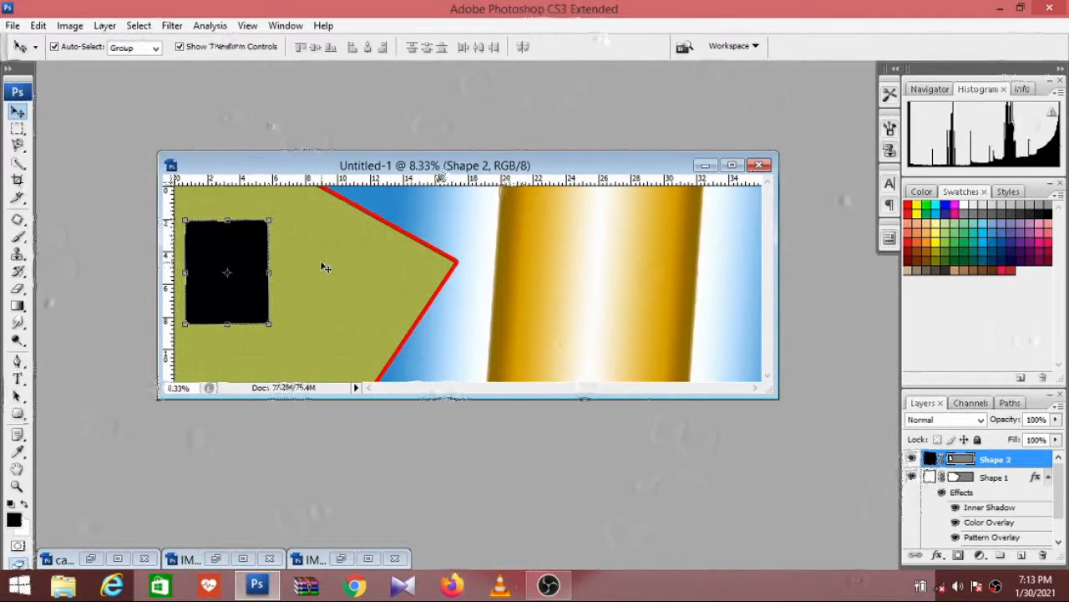
click(239, 279)
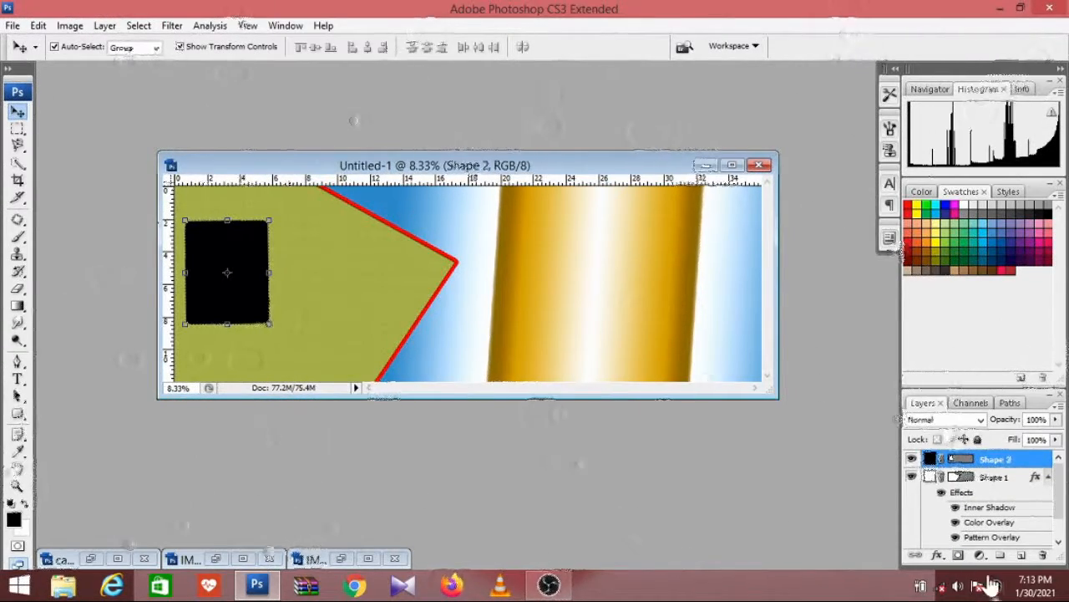
Step: Add a layer mask to the black rectangle and give it a thickened outside Stroke in dark red #c61212
click(948, 557)
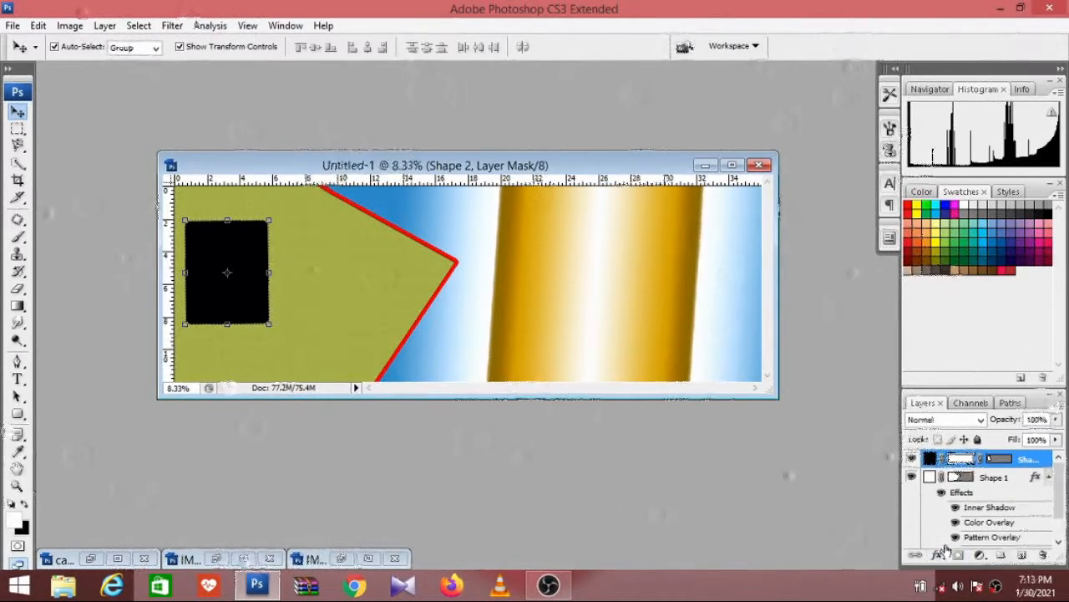
click(937, 555)
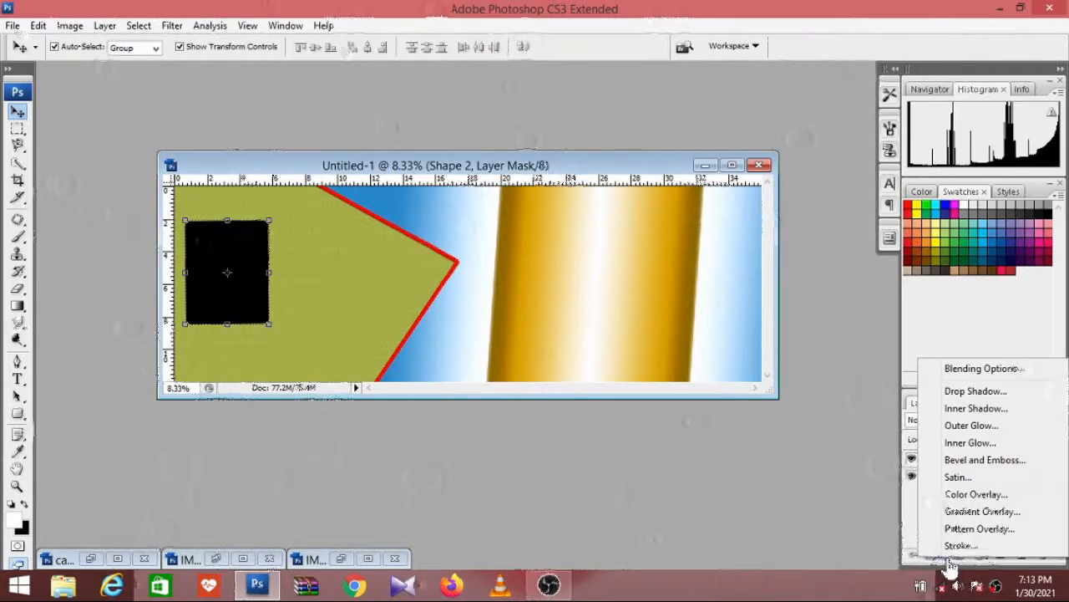
click(958, 547)
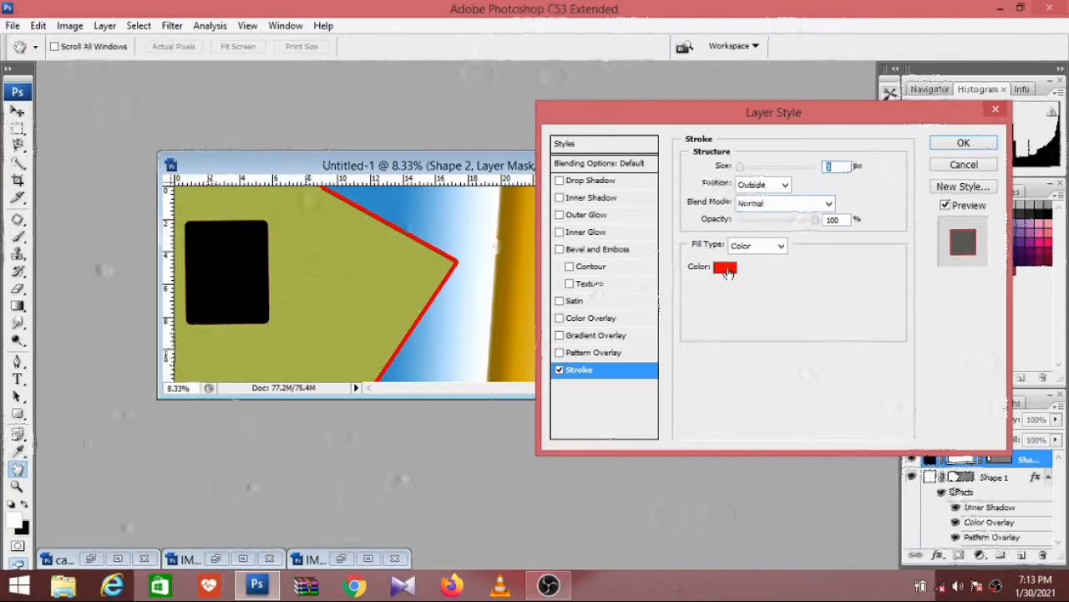
click(723, 266)
mouse_move(761, 244)
mouse_down()
mouse_move(755, 286)
mouse_move(763, 232)
mouse_up()
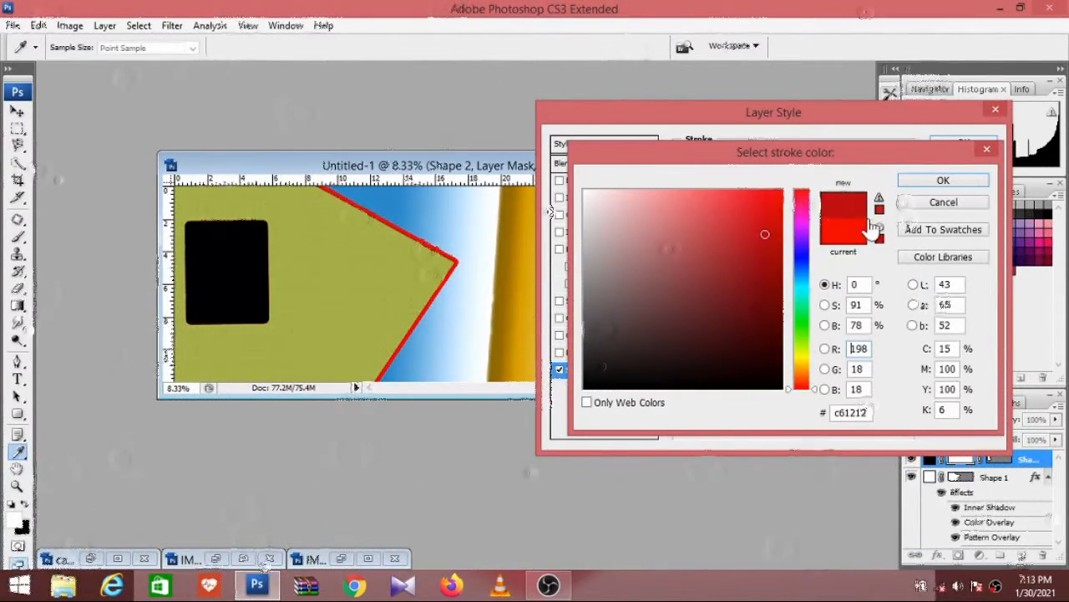
click(943, 180)
drag(757, 174, 760, 173)
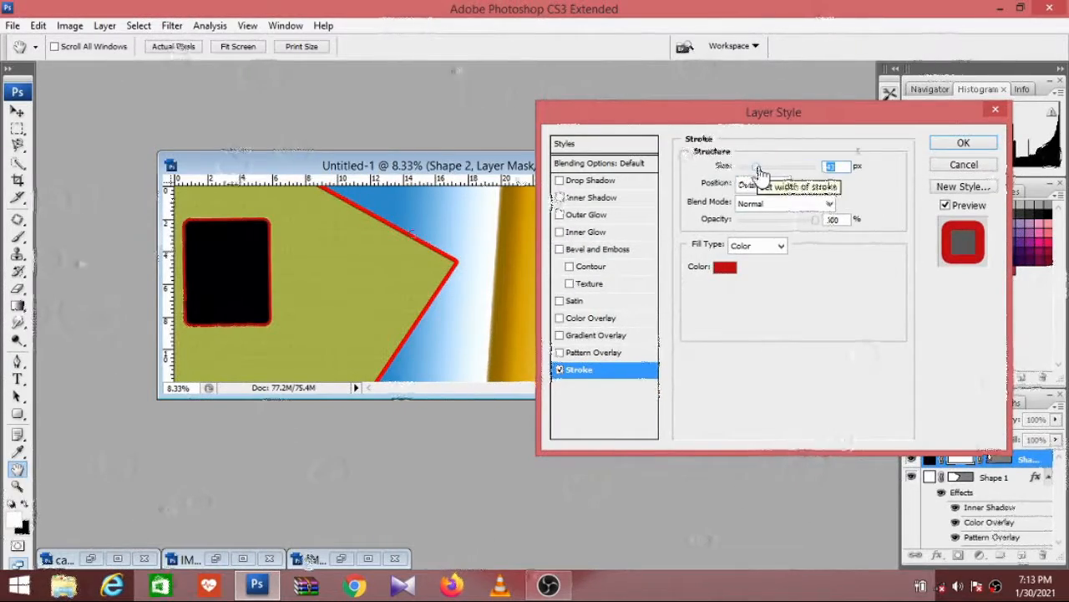
Step: Change the rectangle's stroke color to bright yellow and apply the layer style
click(724, 267)
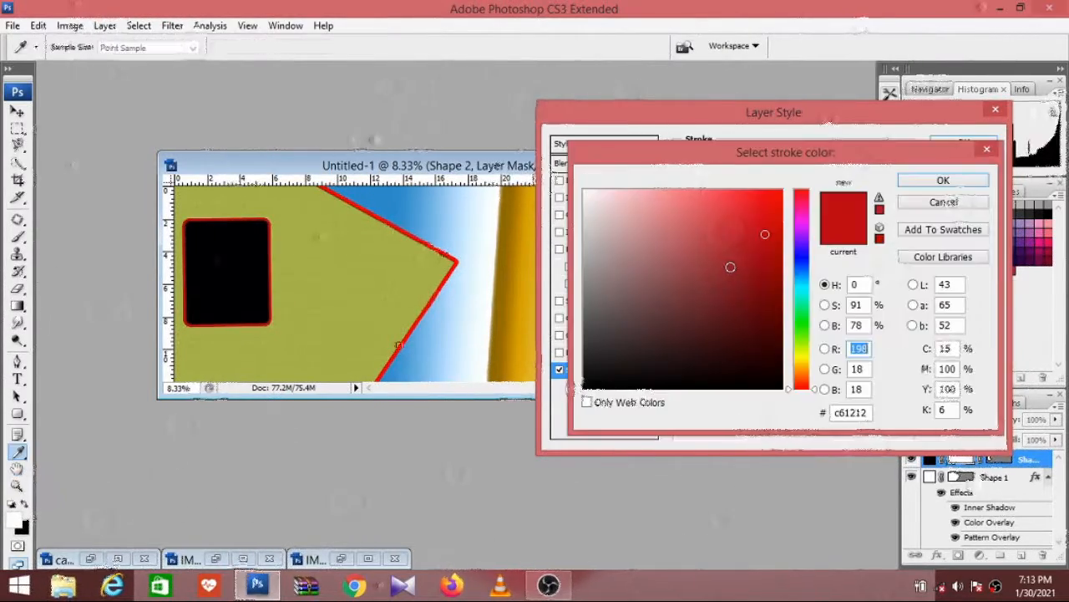
click(804, 356)
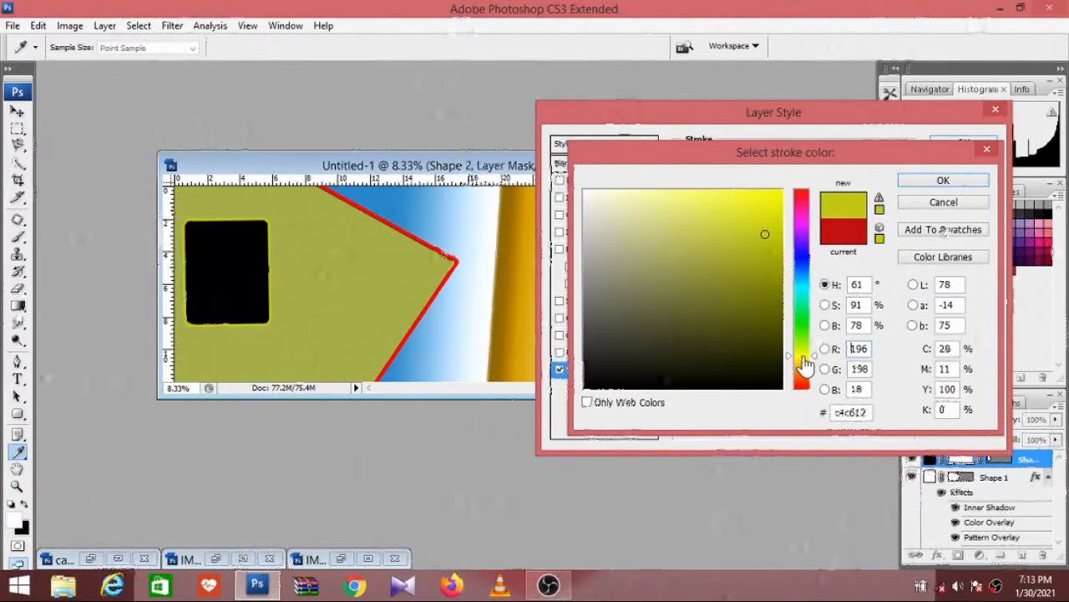
click(764, 205)
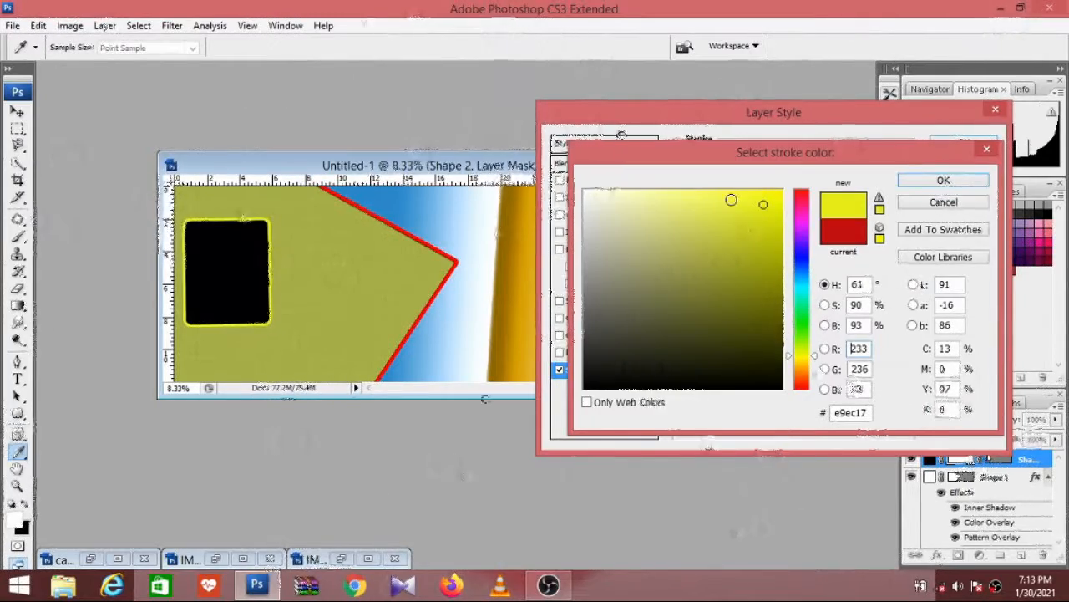
mouse_move(731, 195)
mouse_down()
mouse_move(705, 195)
mouse_move(776, 205)
mouse_move(764, 271)
mouse_up()
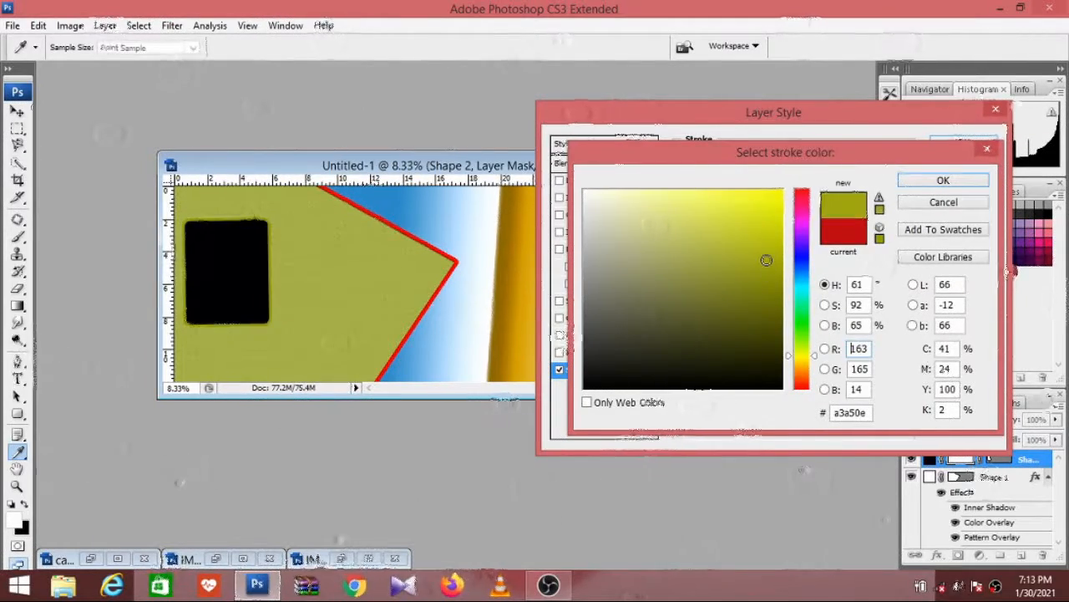
drag(767, 232, 771, 210)
click(919, 182)
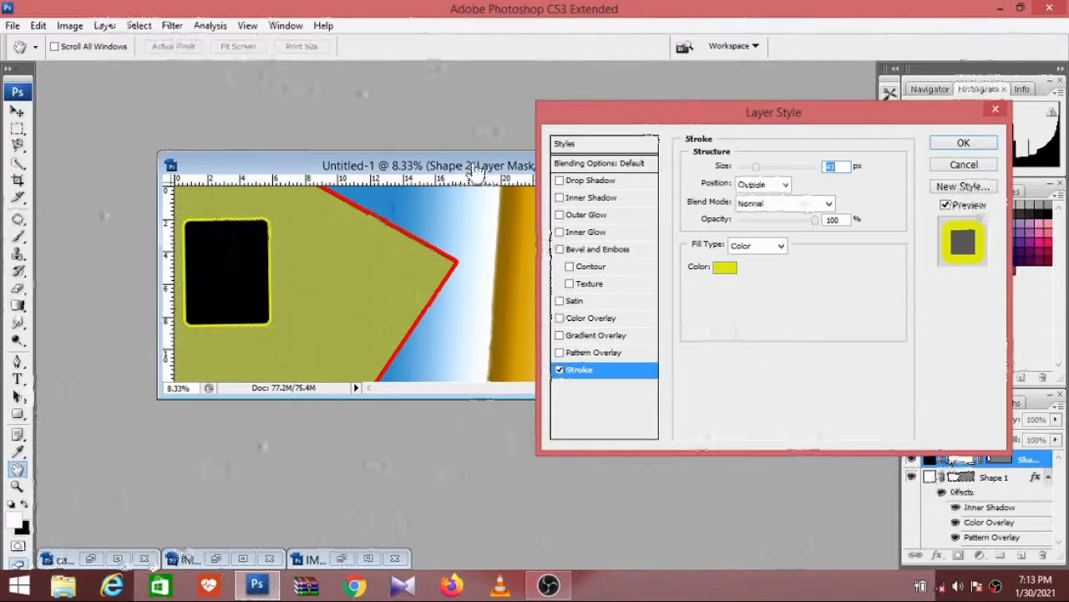
click(947, 152)
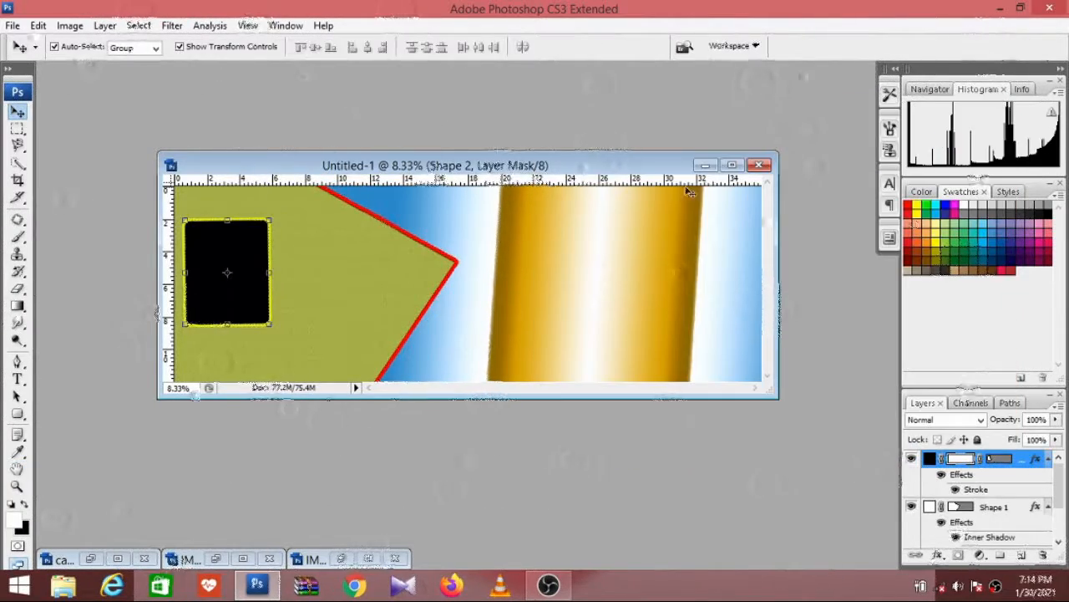
Step: Duplicate the yellow-outlined rectangle to its right and shift the original slightly left
drag(577, 167, 603, 164)
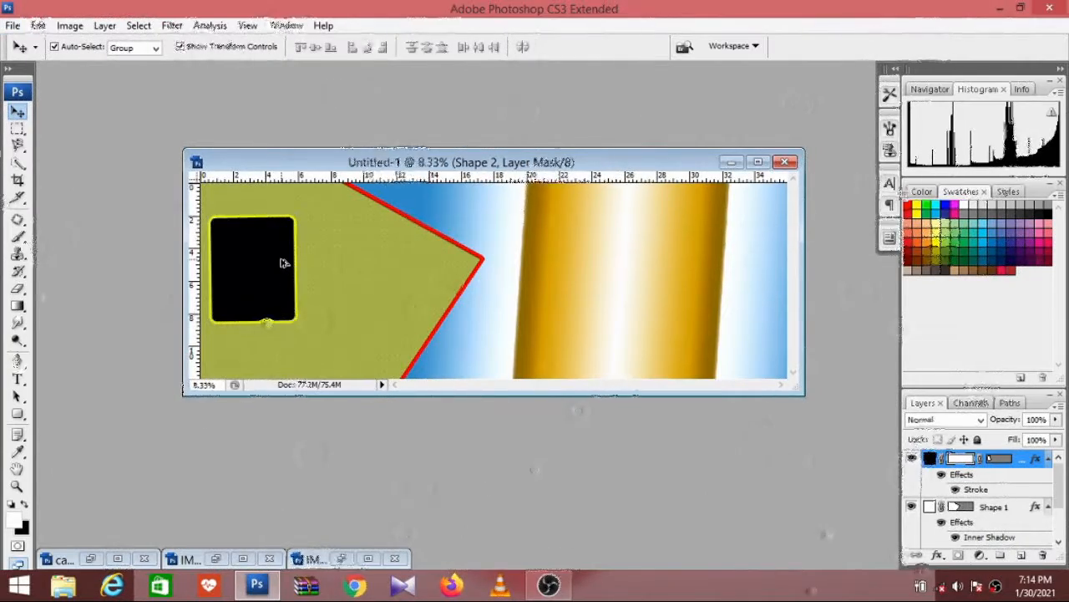
drag(283, 263, 401, 263)
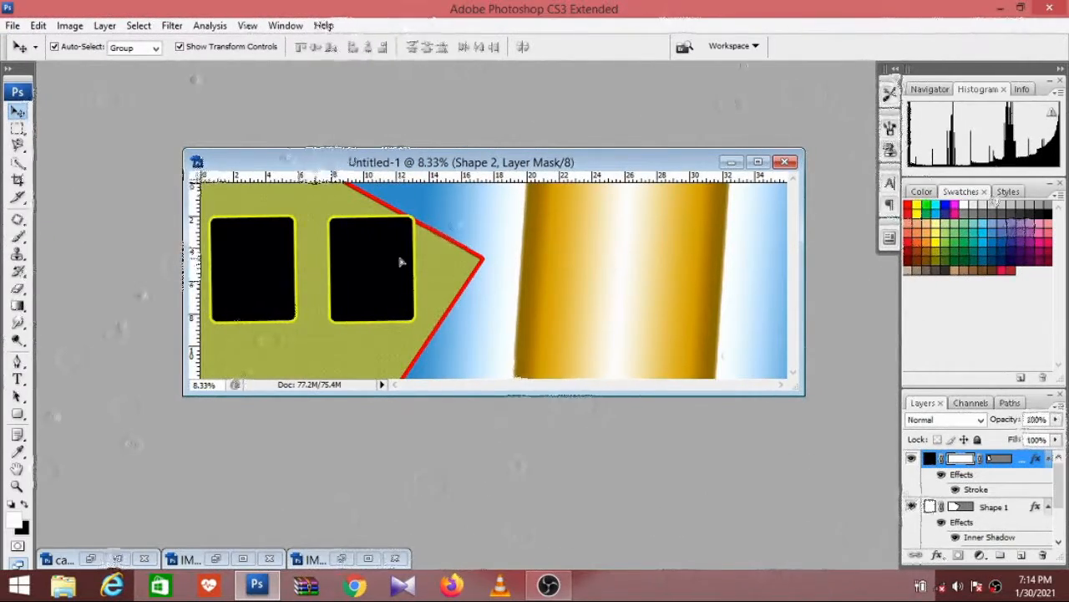
click(262, 279)
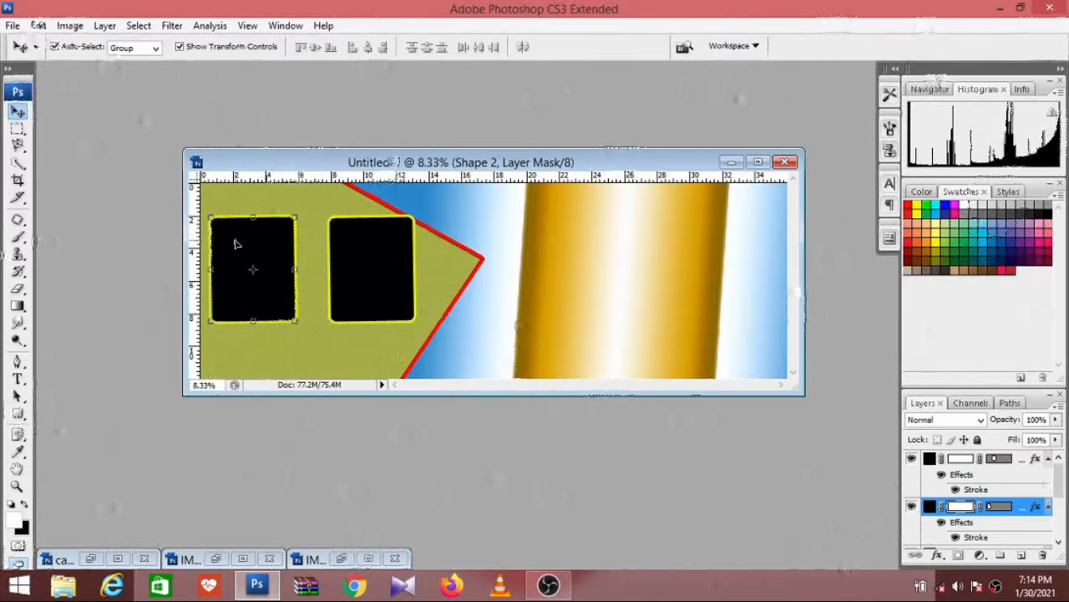
drag(238, 248, 236, 244)
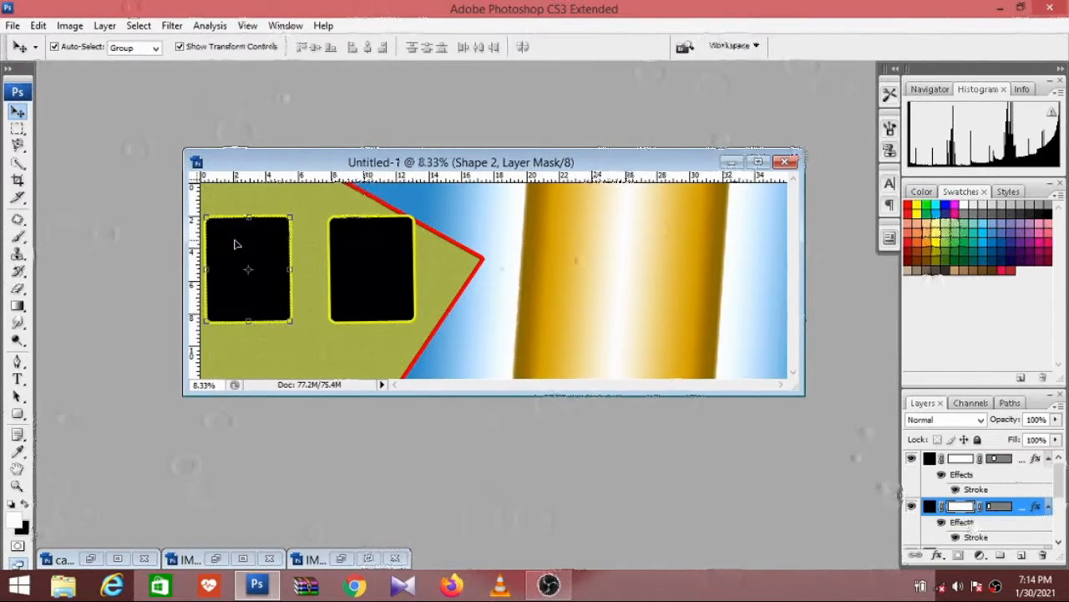
Step: Move the duplicate rectangle down and slightly left so it sits lower than the original
click(364, 269)
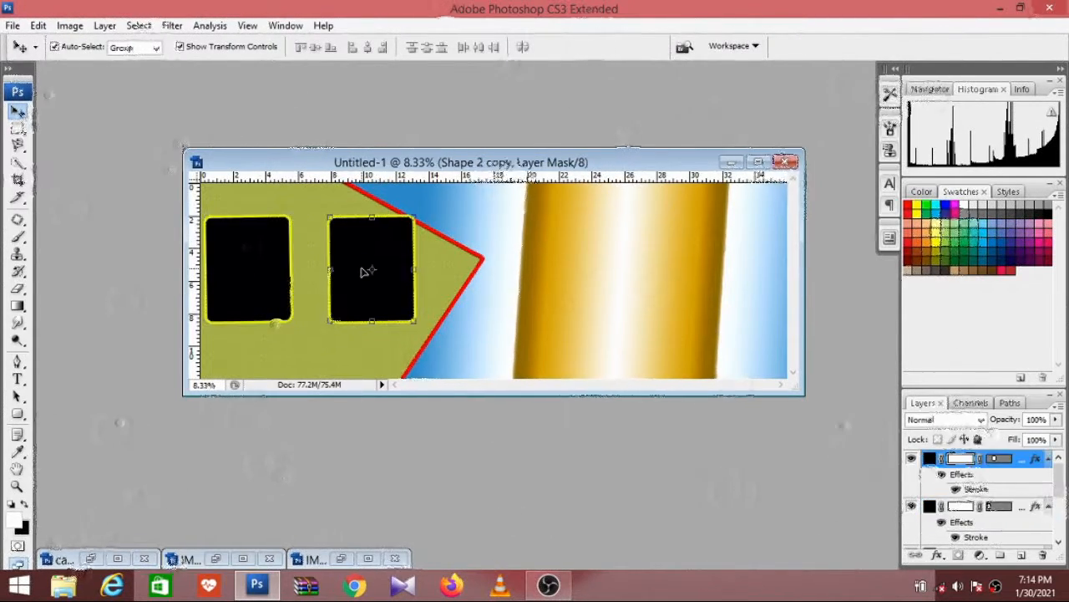
drag(367, 270, 363, 271)
key(Right)
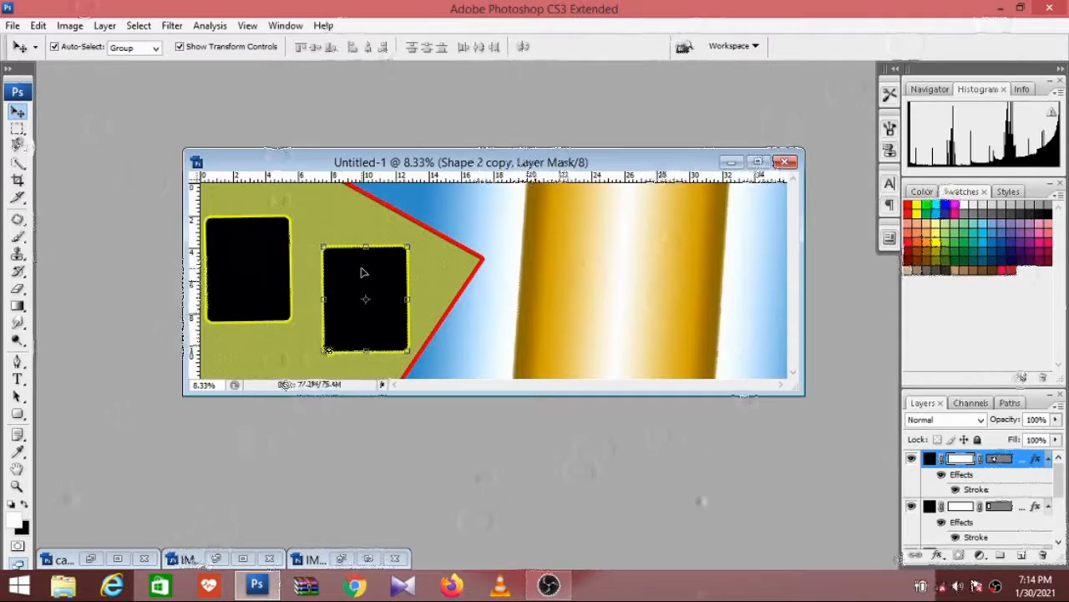
key(Down)
key(Down)
key(Down)
key(Down)
key(Down)
key(Down)
key(Right)
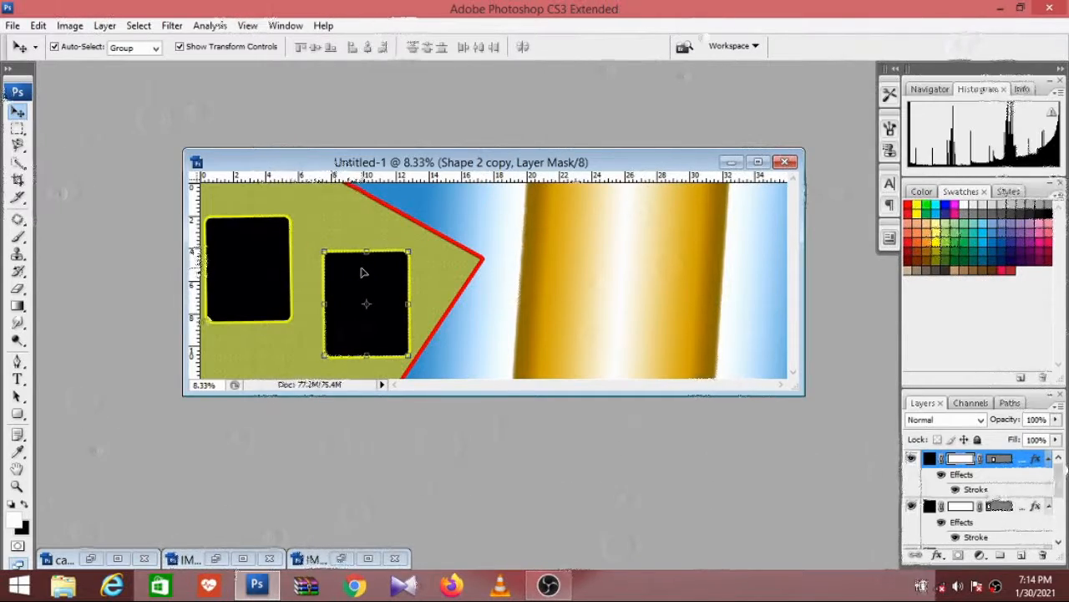
Step: Move the original black rectangle up close to the canvas's top edge
click(248, 291)
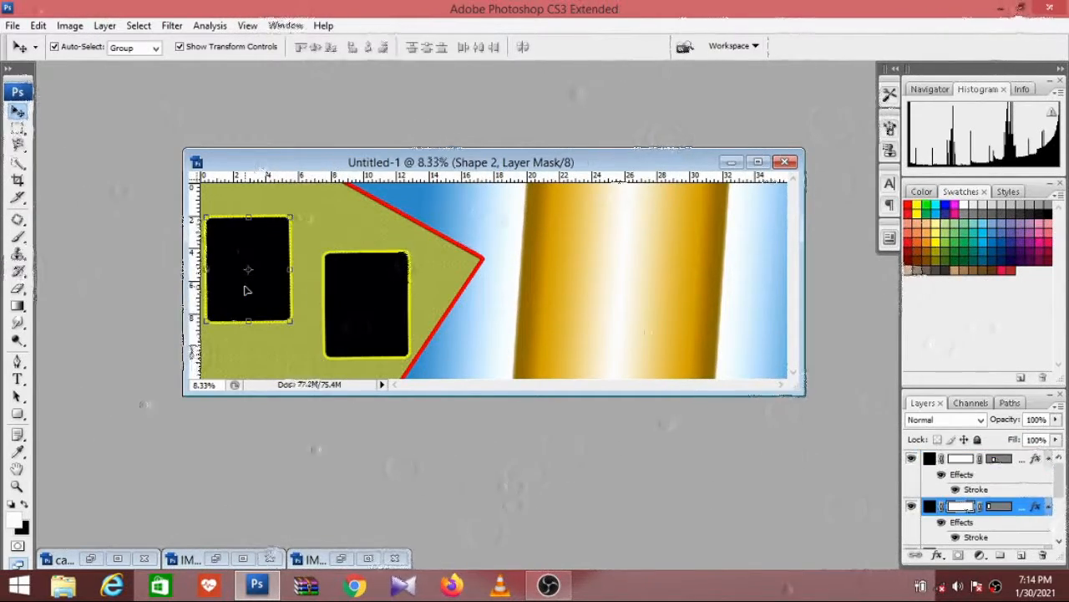
key(Up)
key(Up)
key(Up)
key(Up)
key(Up)
key(Up)
key(Up)
key(Up)
key(Up)
key(Up)
key(Up)
key(Up)
key(Up)
key(Up)
key(Up)
key(Up)
key(Up)
key(Up)
key(Up)
key(Up)
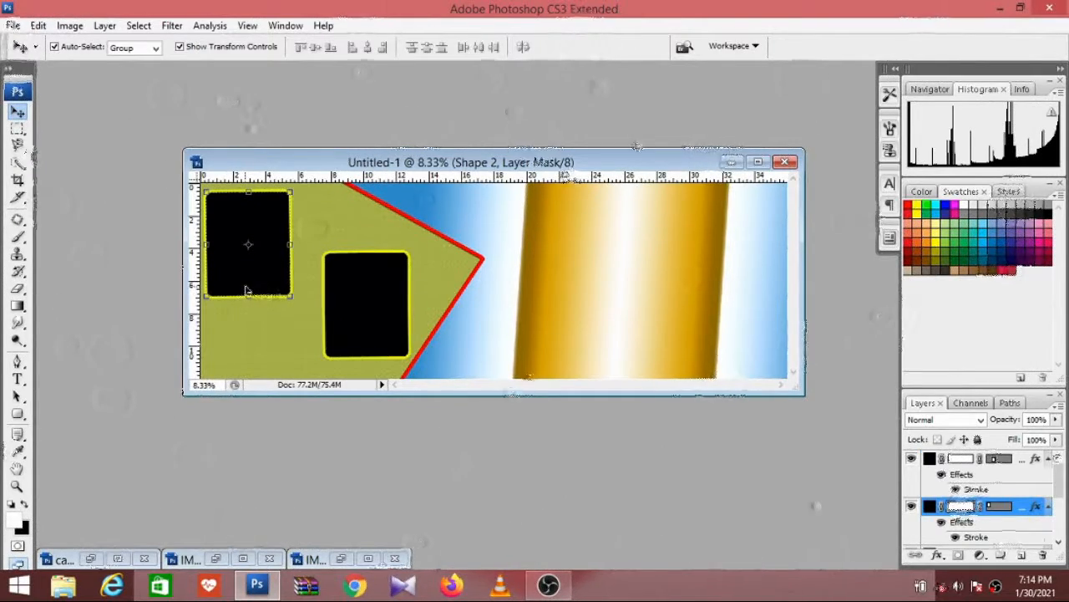
Step: Shift the large olive shape slightly right to leave more room around the two frames
click(358, 219)
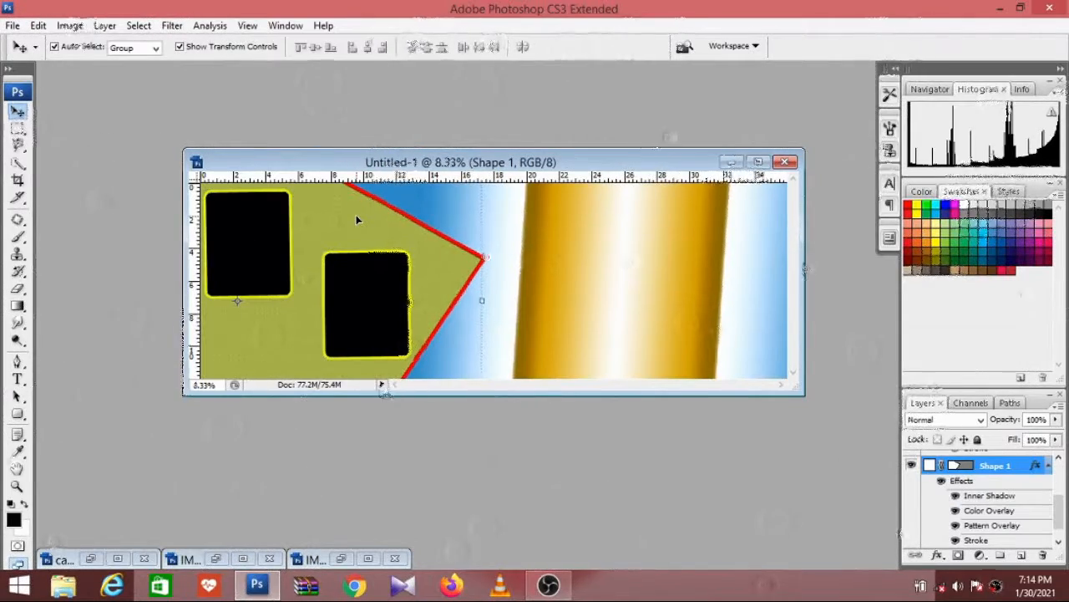
key(Right)
key(Right)
key(Right)
key(Right)
key(Right)
key(Right)
key(Right)
key(Right)
key(Right)
key(Right)
key(Right)
key(Right)
key(Right)
key(Right)
key(Right)
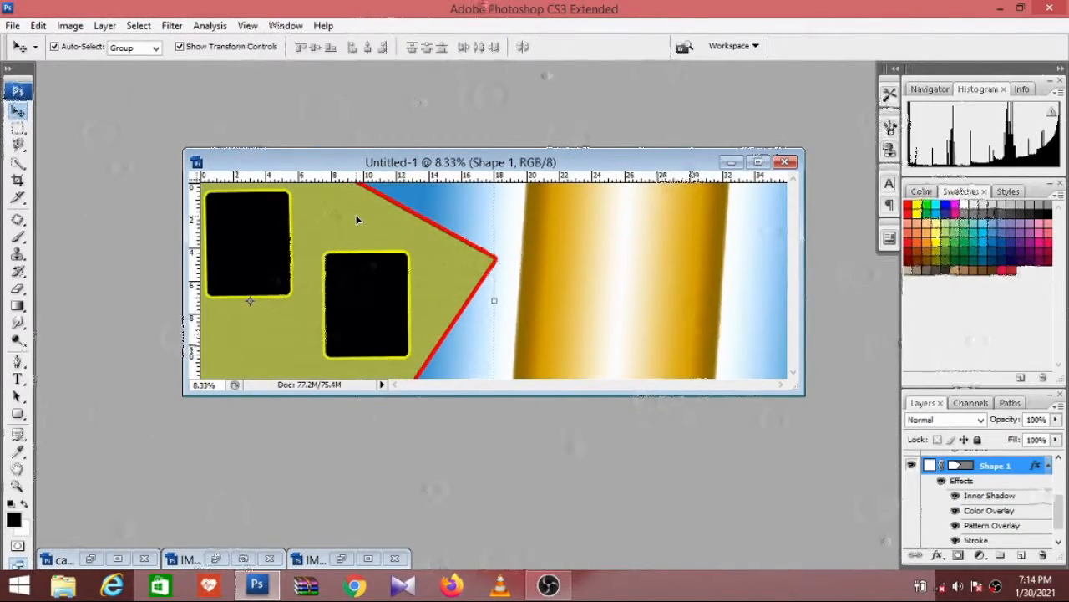
Step: Move the lower black rectangle slightly right and down, leaving all layers deselected
click(365, 279)
drag(386, 280, 392, 286)
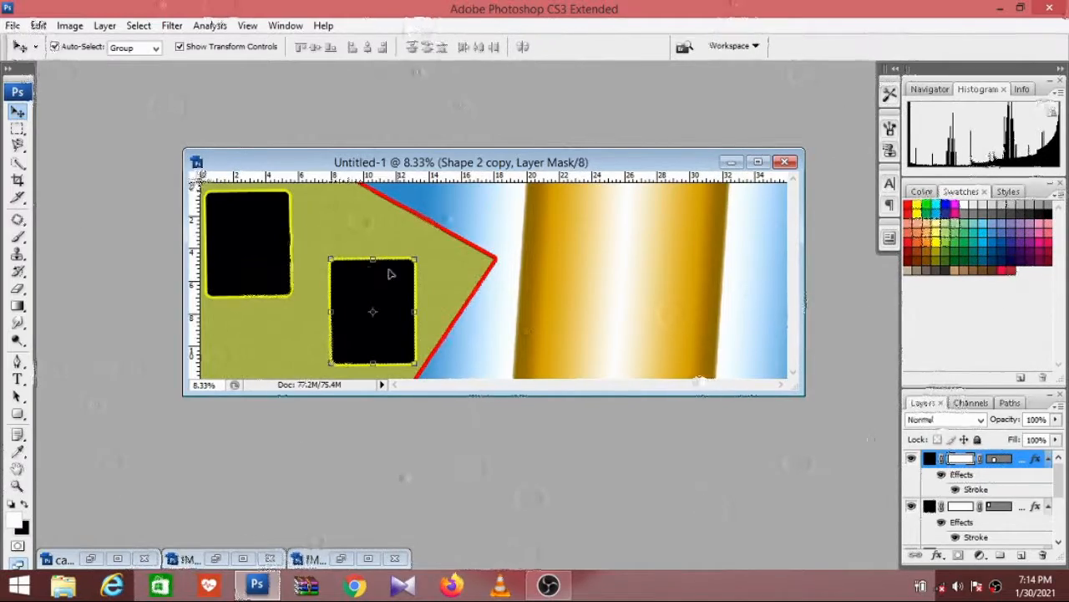
click(234, 259)
click(633, 313)
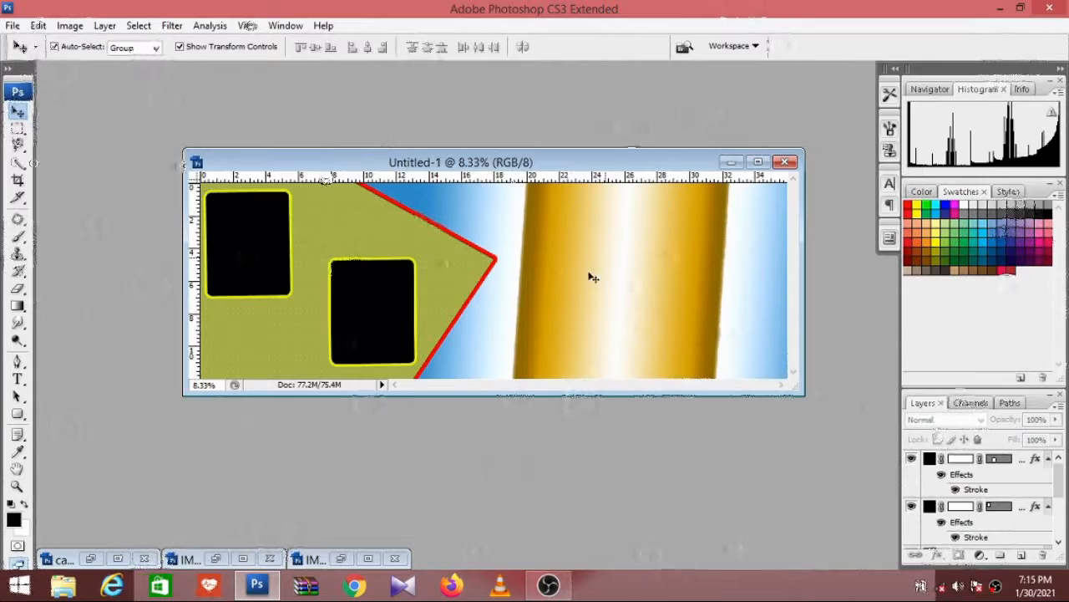
Step: Bring up the couple portrait with the sword at full window size and outline the couple with the Quick Selection tool
click(91, 560)
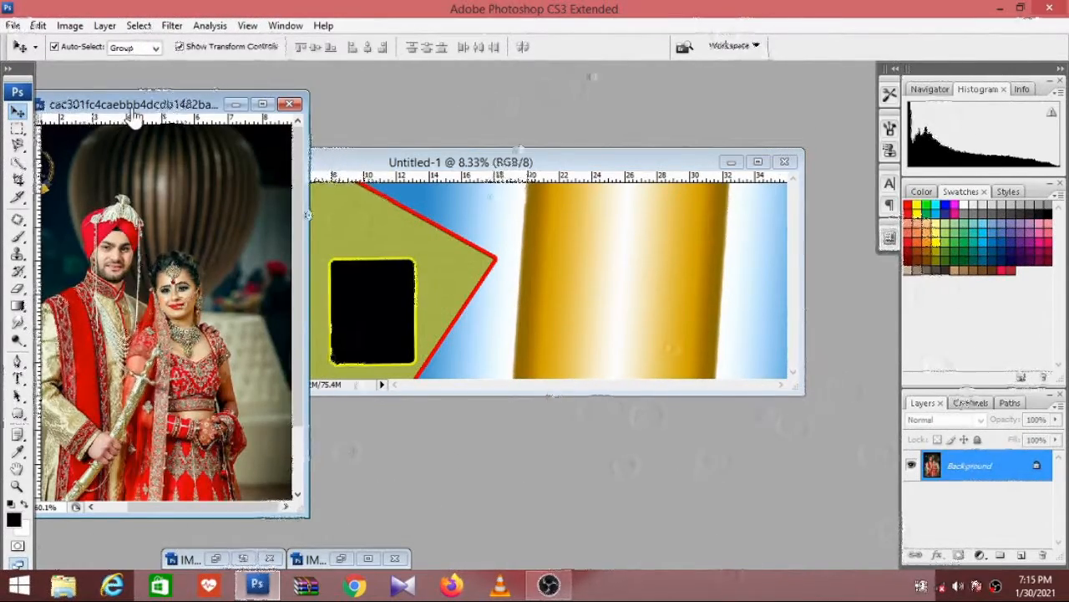
drag(135, 108, 181, 117)
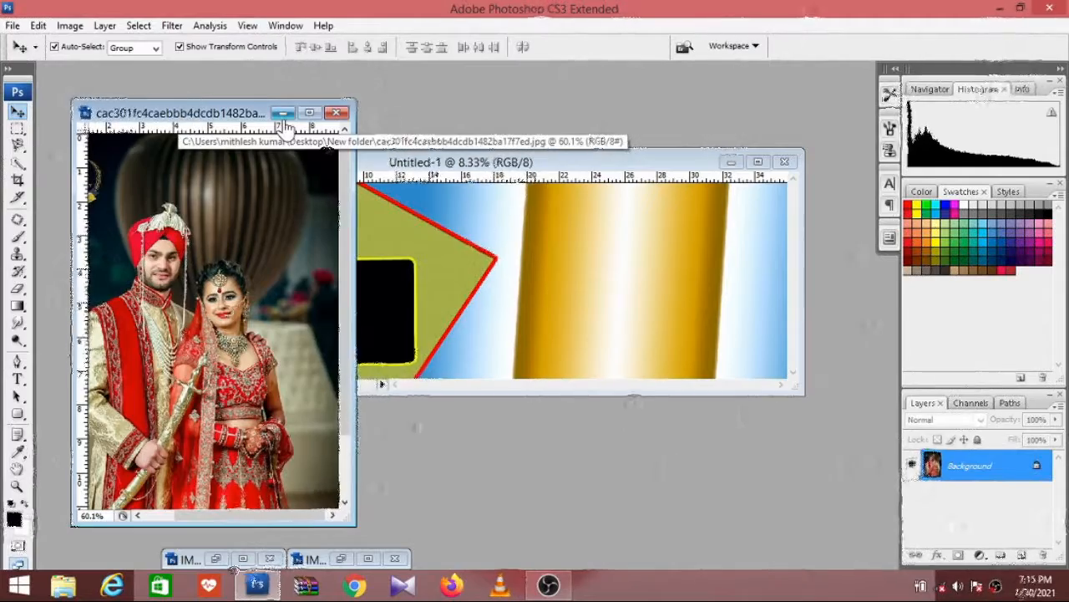
click(309, 112)
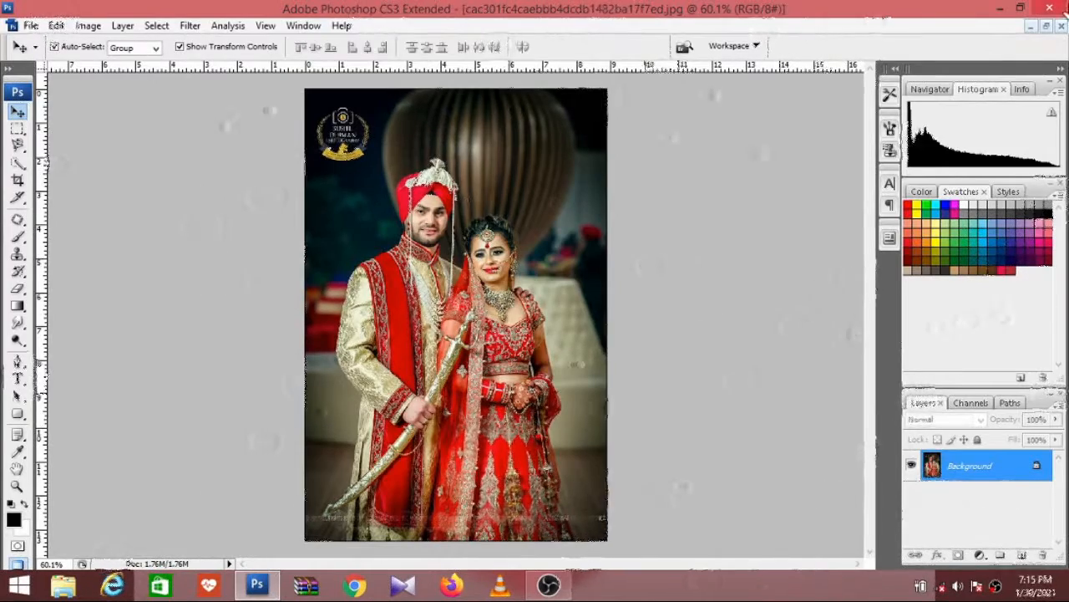
click(23, 166)
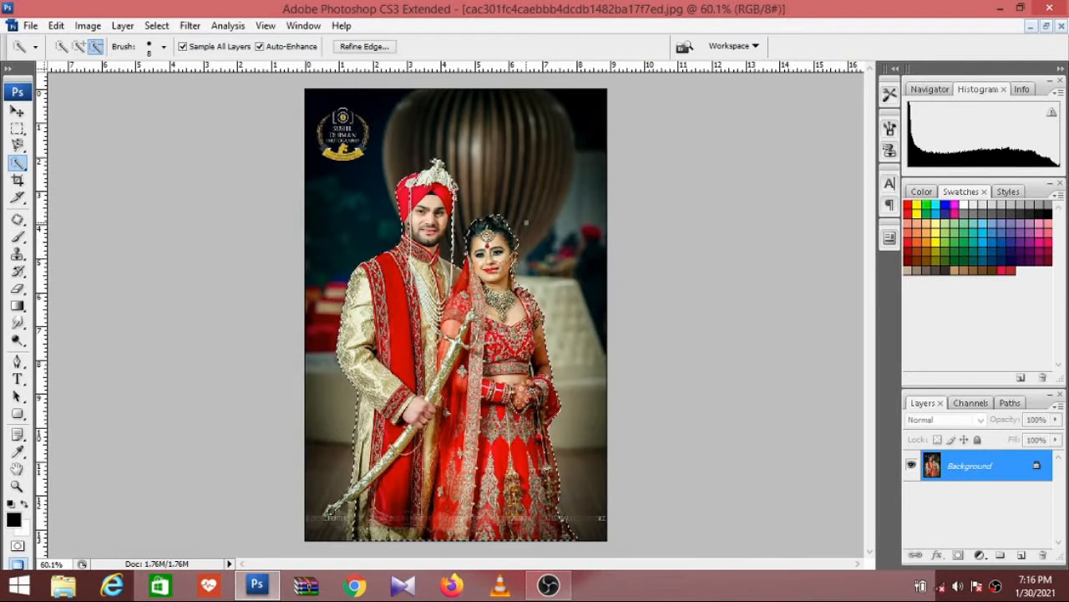
Step: Copy the selected couple from the portrait and paste the cut-out into the Untitled-1 album design
click(56, 25)
click(71, 131)
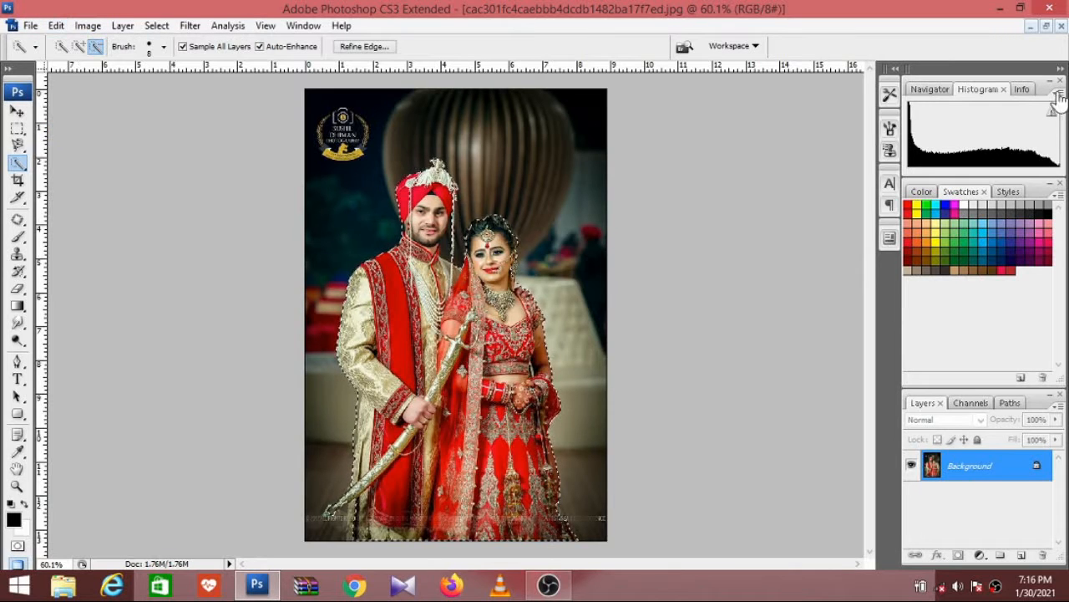
click(1032, 30)
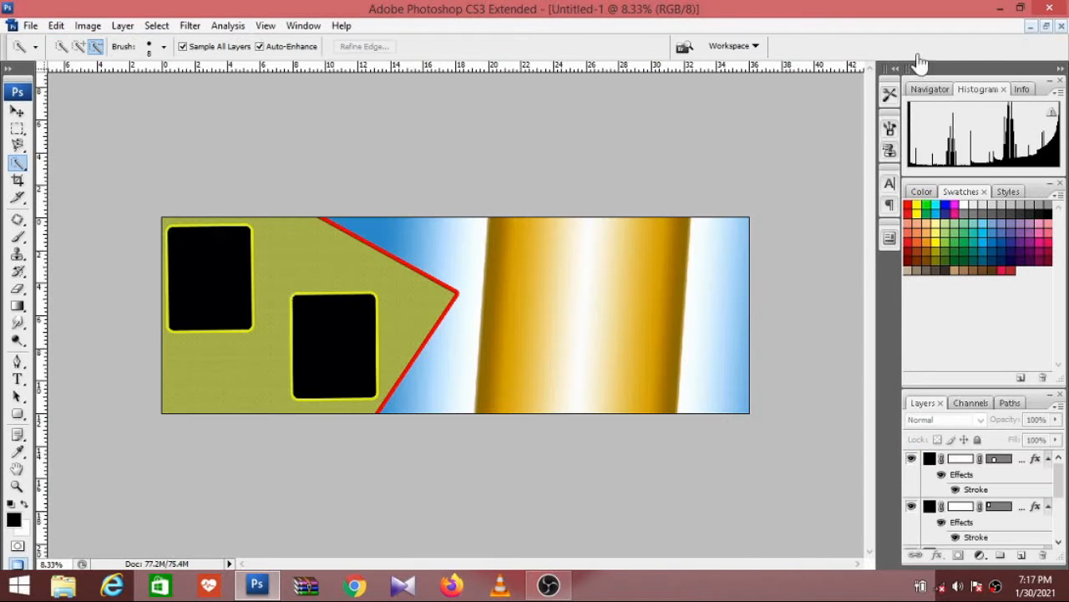
click(56, 26)
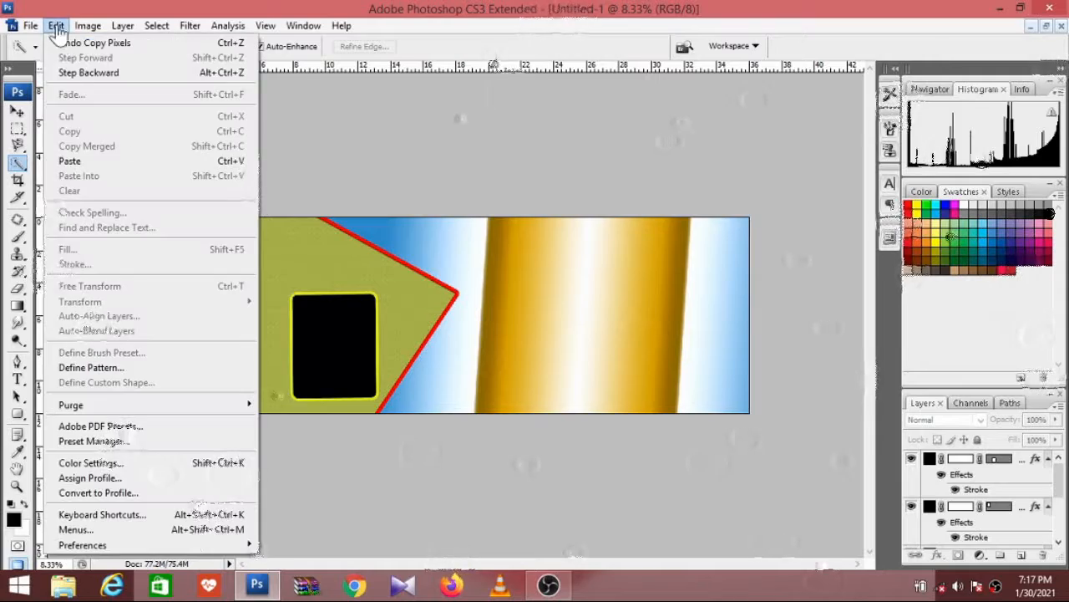
click(71, 162)
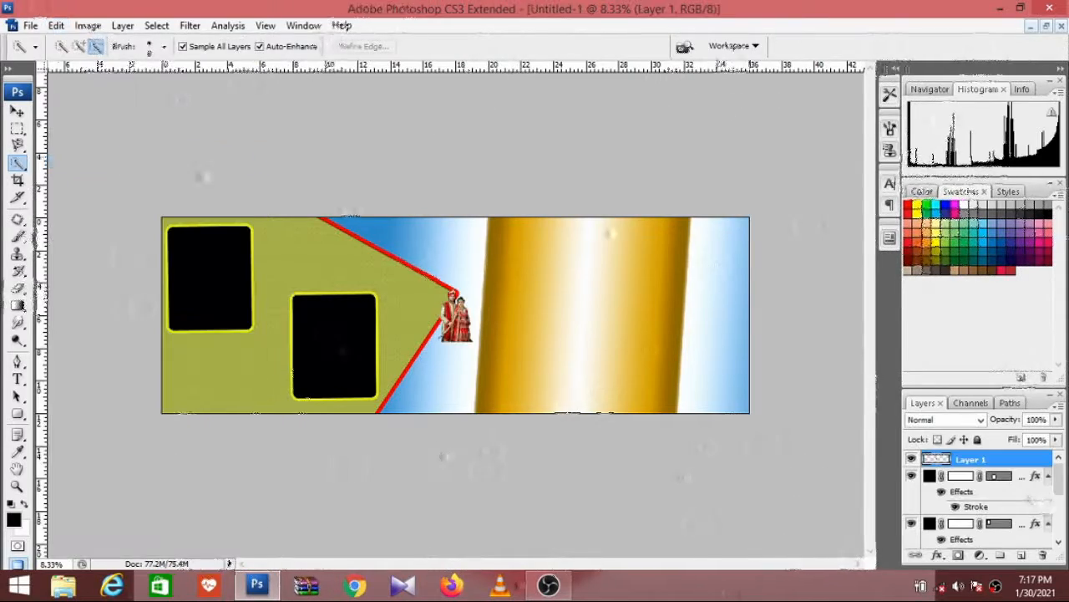
Step: Enlarge the pasted couple to about 644% width and 529% height, centre them over the gold band and apply the transformation
click(16, 113)
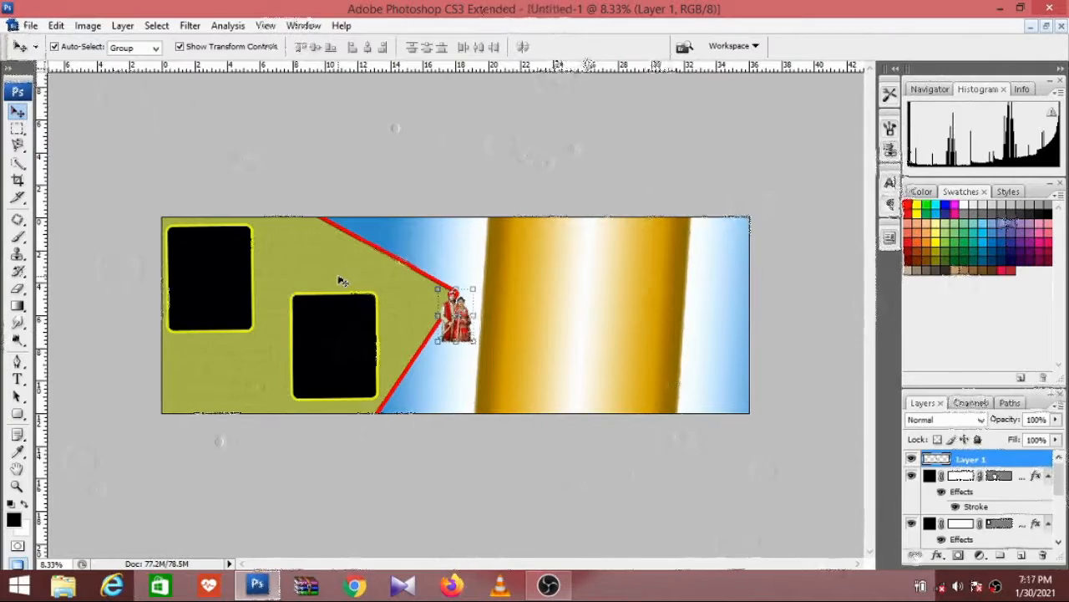
key(ctrl+t)
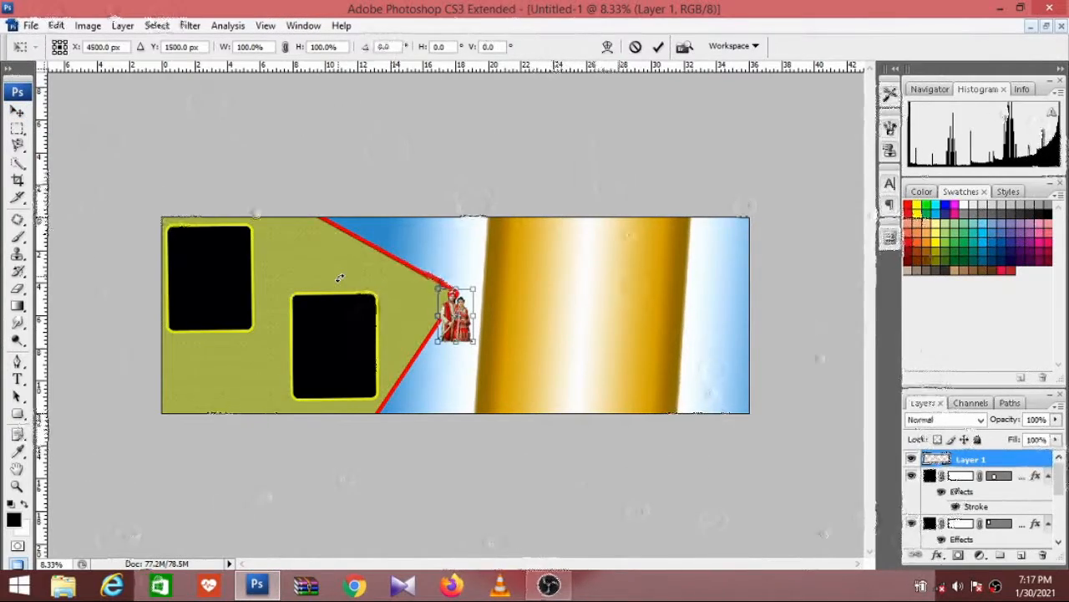
drag(474, 289, 567, 205)
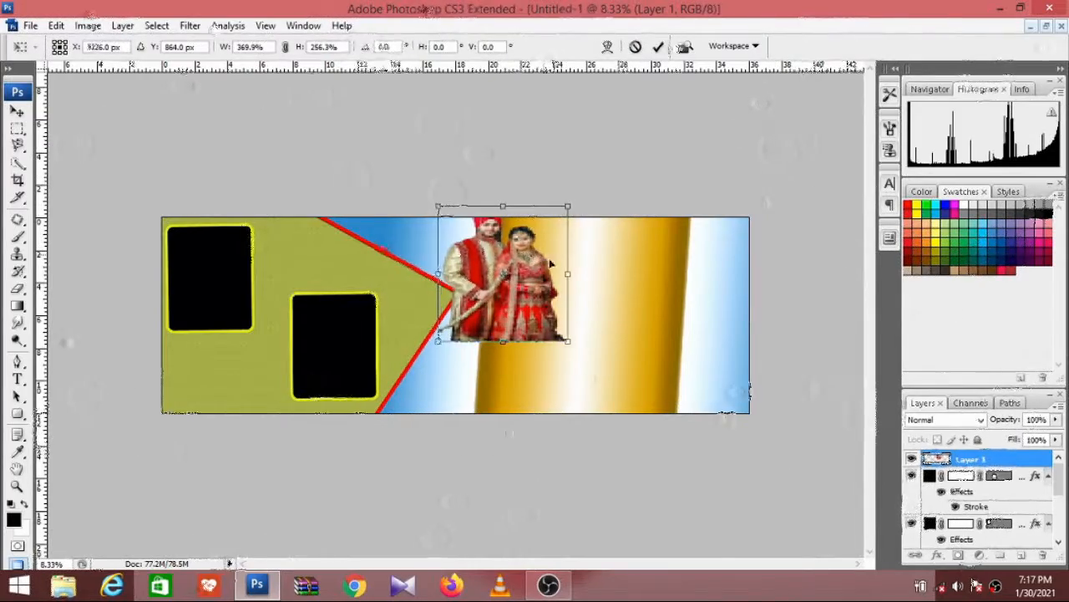
drag(550, 264, 623, 275)
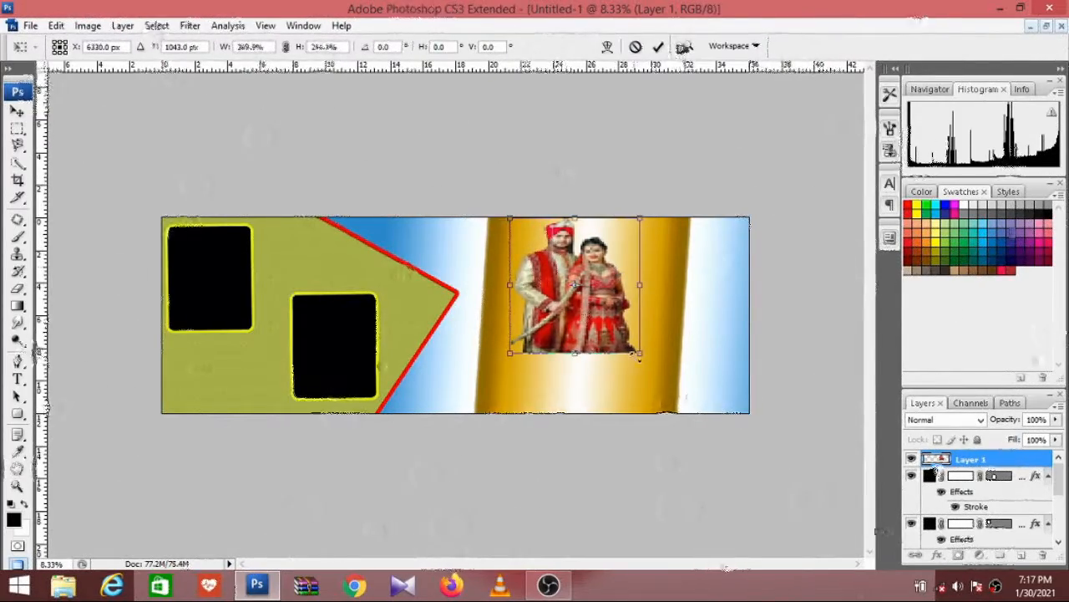
drag(639, 354, 736, 497)
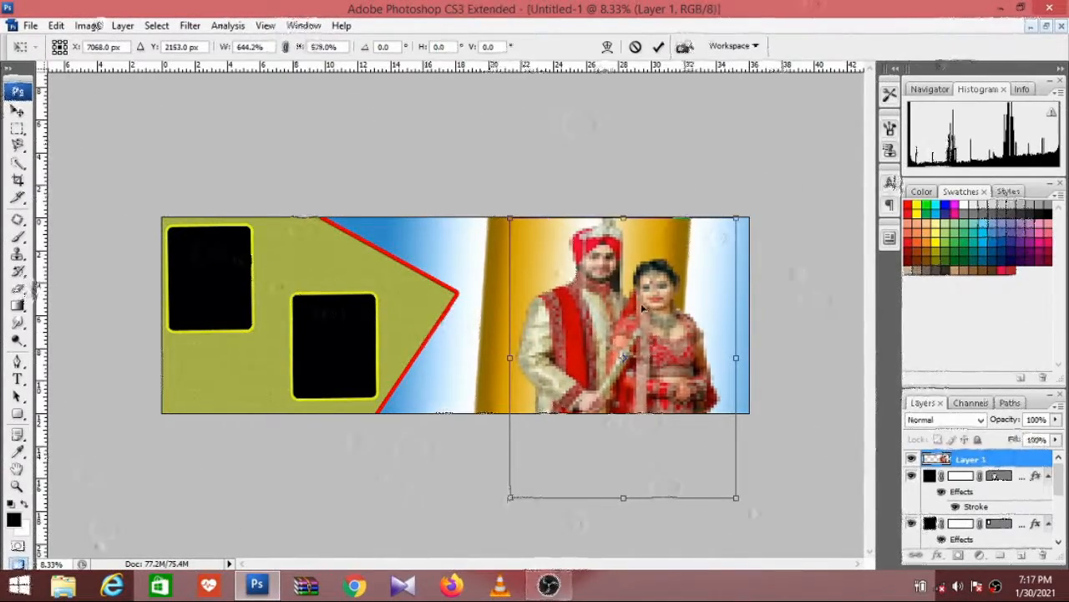
drag(643, 318, 611, 315)
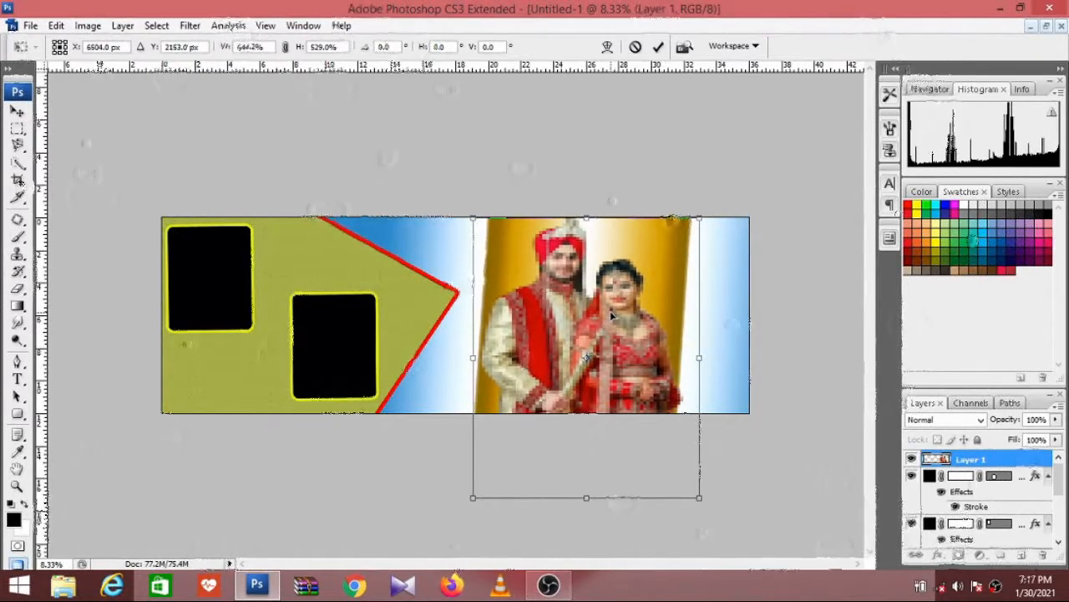
click(16, 114)
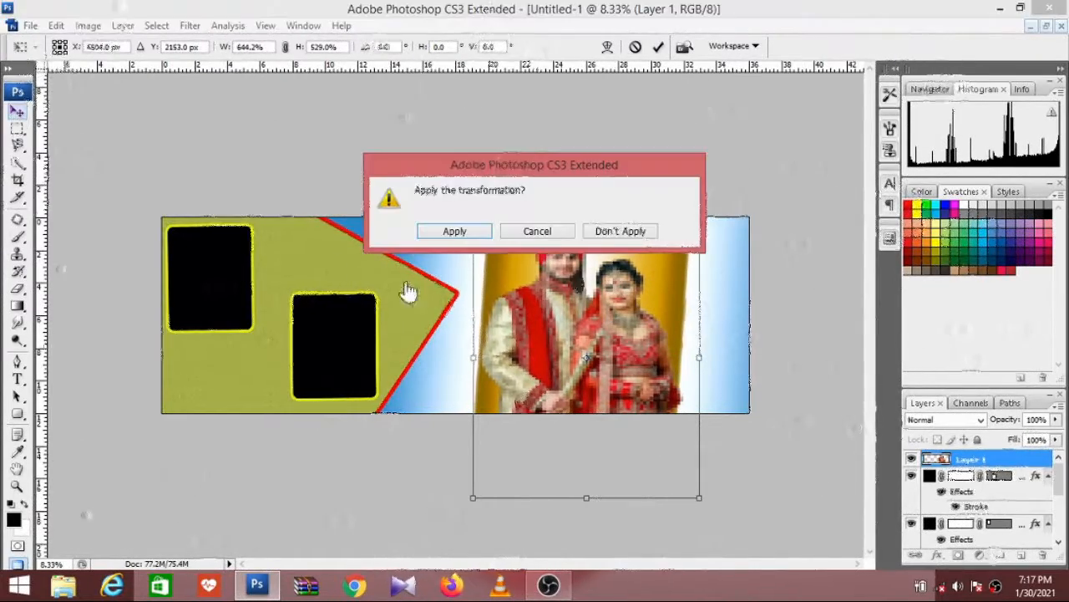
click(455, 232)
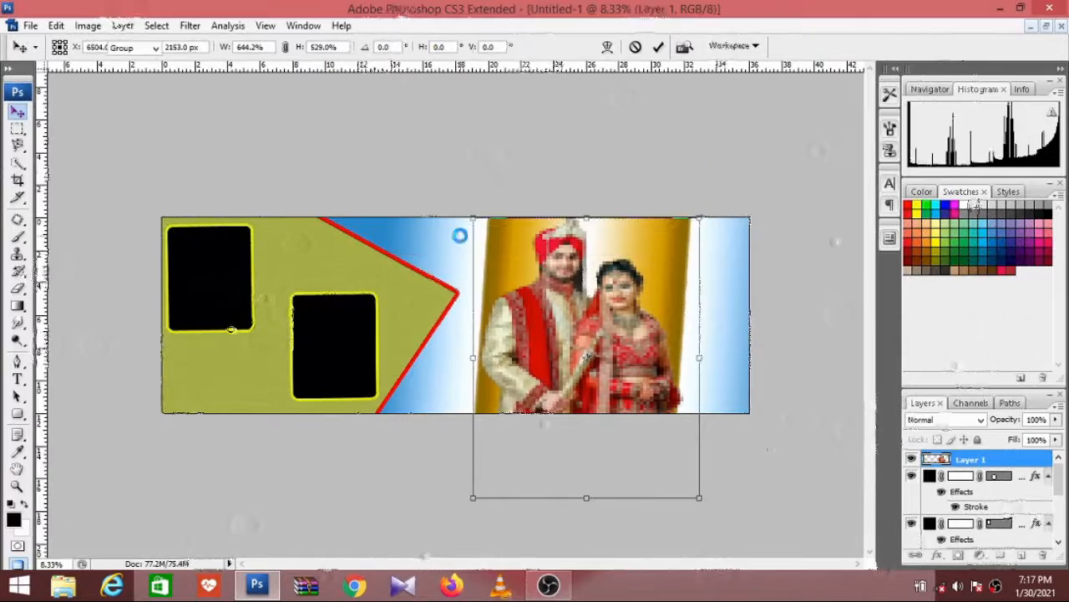
click(732, 317)
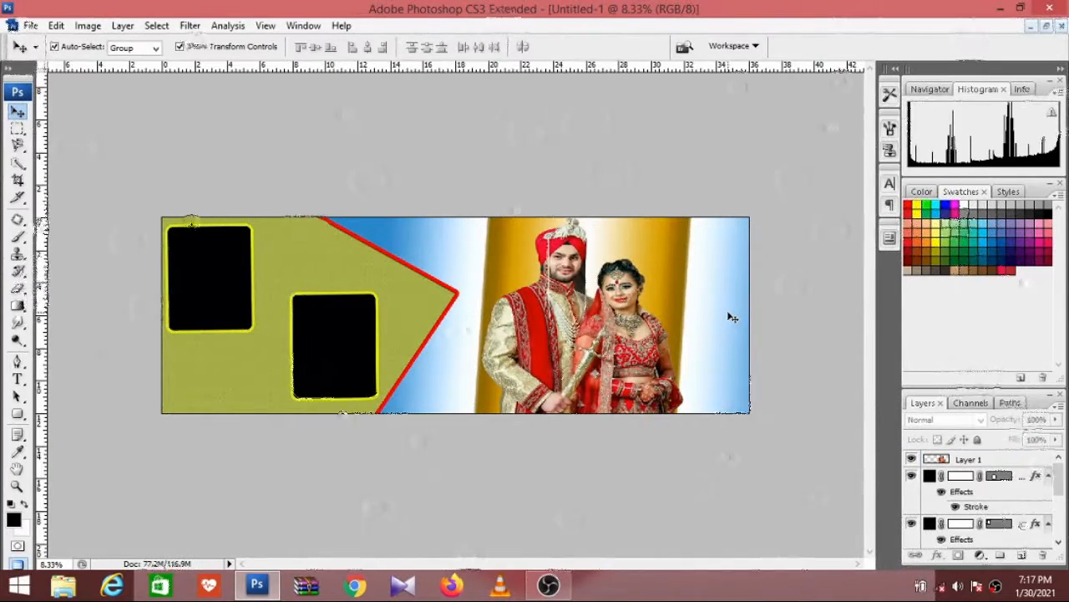
click(620, 320)
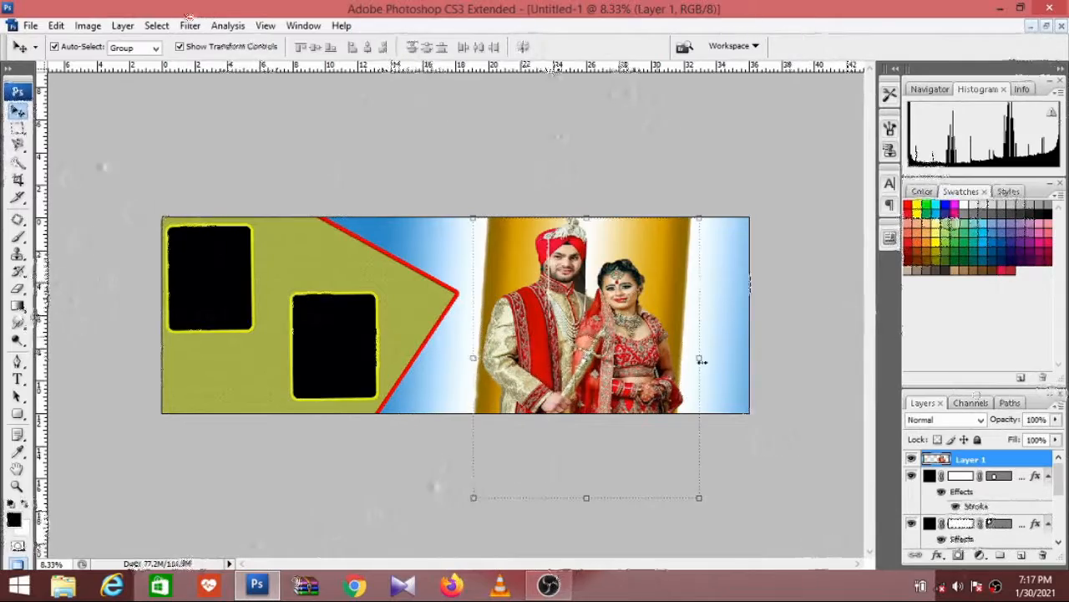
click(939, 556)
click(952, 544)
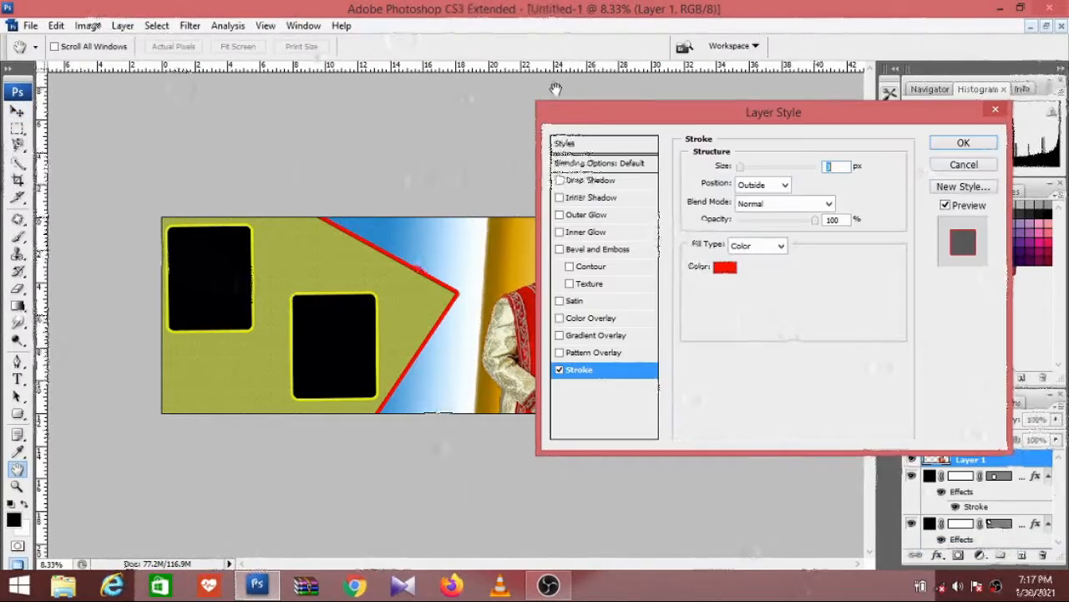
drag(588, 115, 662, 122)
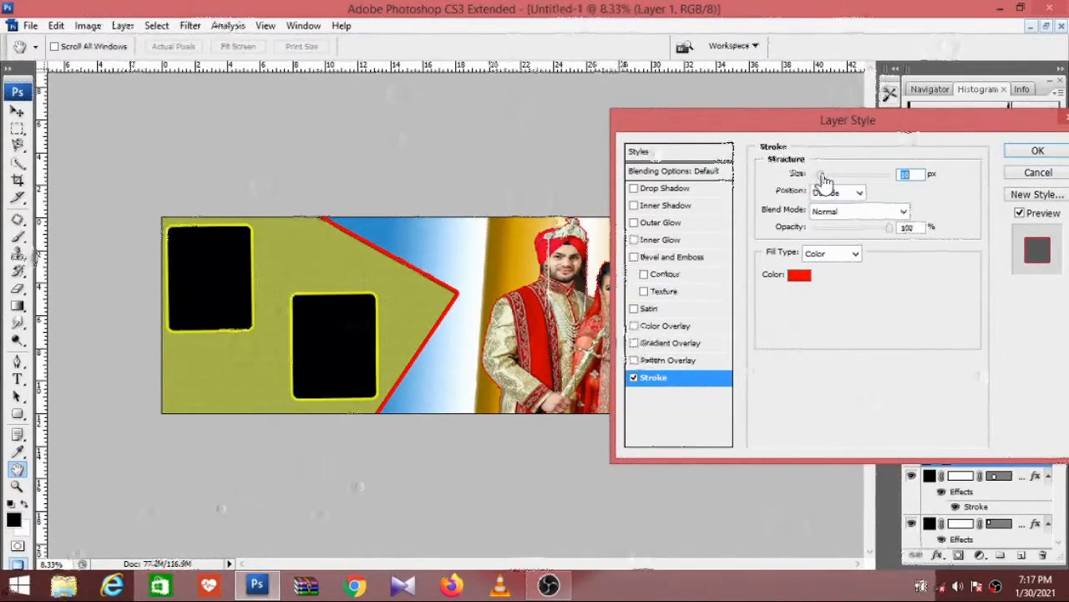
click(1036, 174)
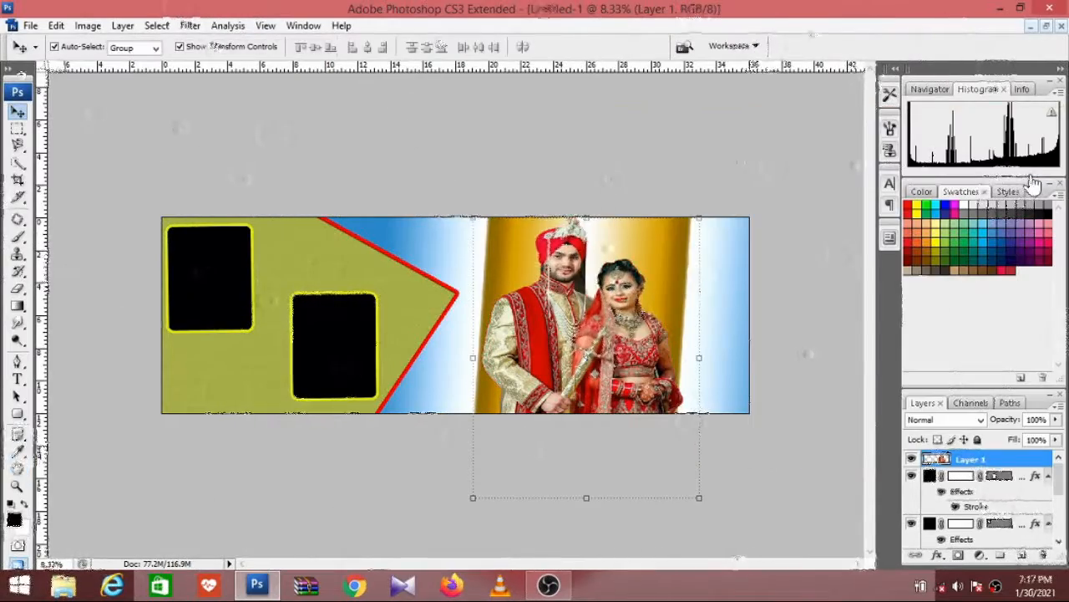
click(730, 273)
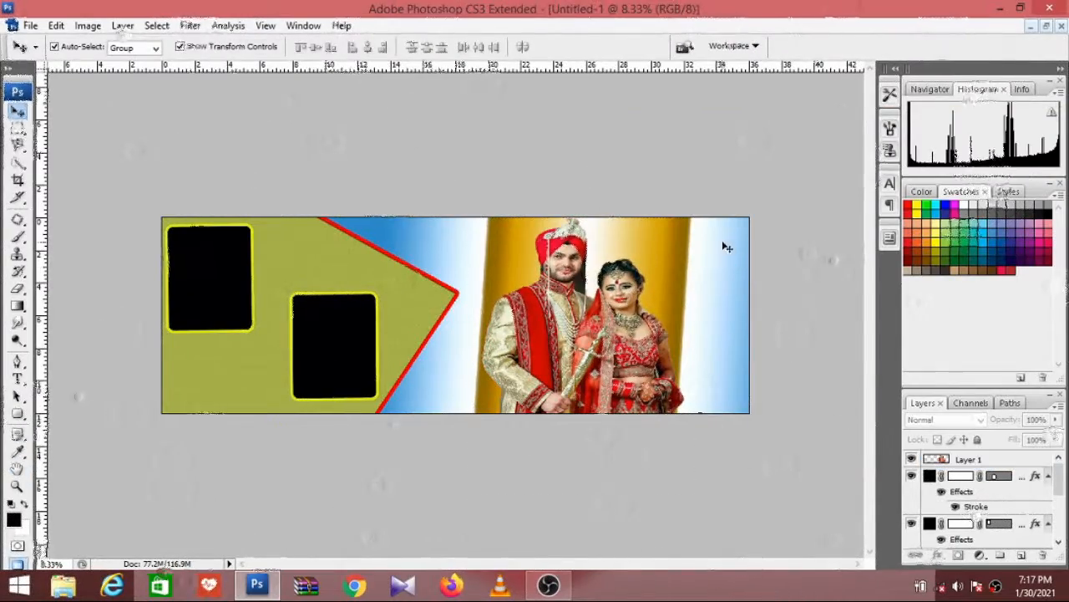
Step: Copy the selected bride portrait area from the IMG-20191128-WA0021 photo and paste it directly above the upper black frame's layer in Untitled-1
click(192, 270)
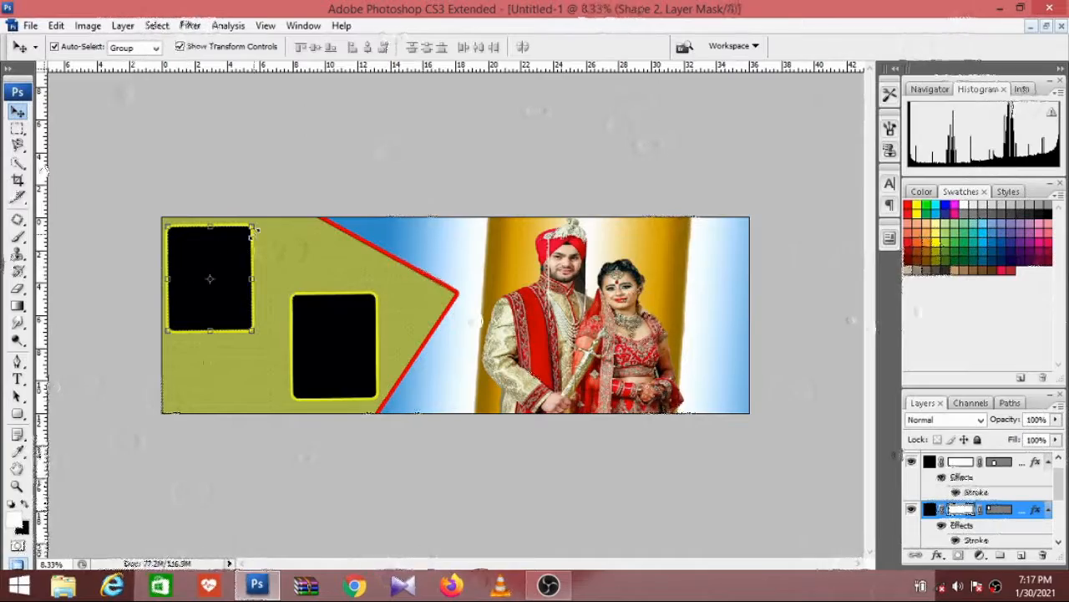
click(1046, 26)
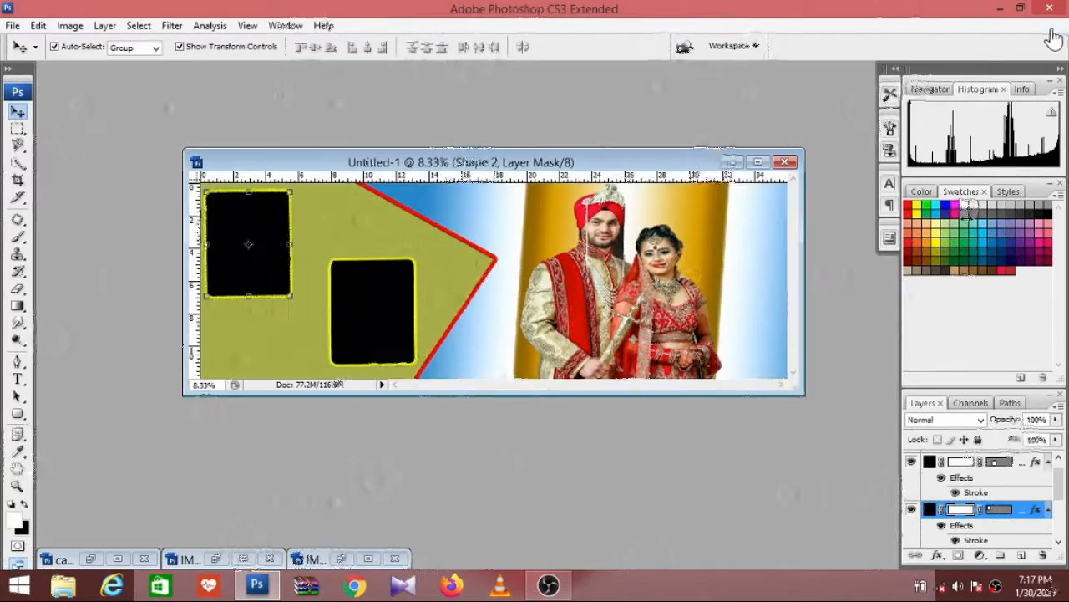
click(211, 566)
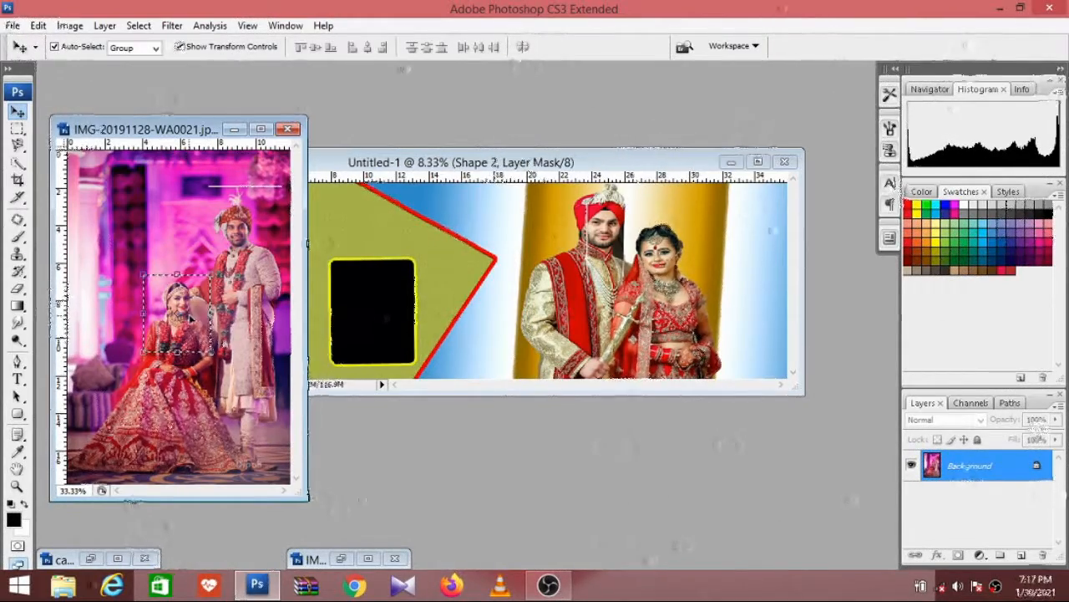
click(38, 25)
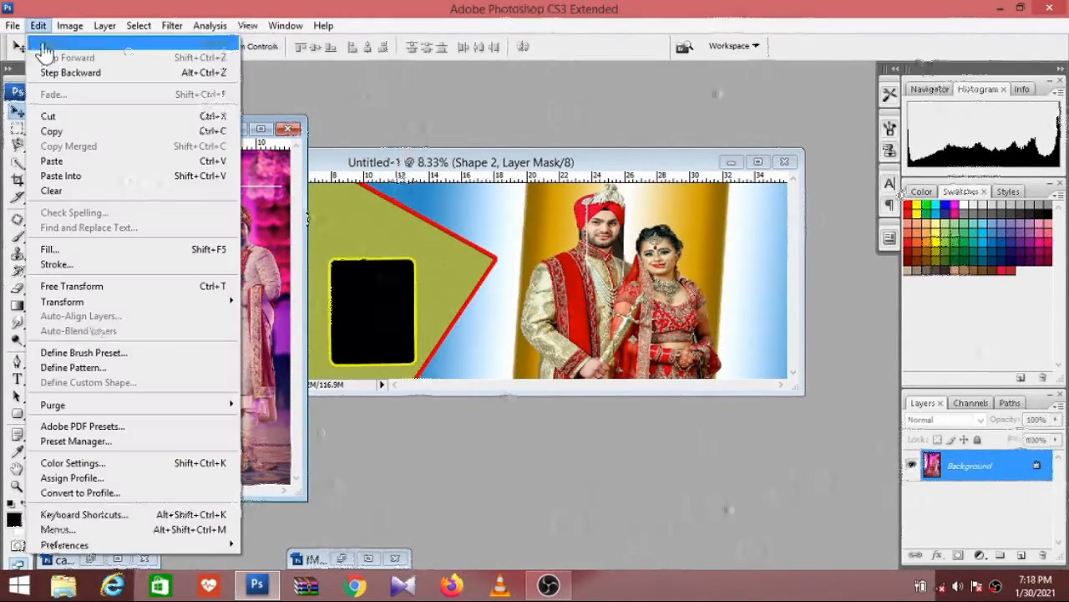
click(64, 146)
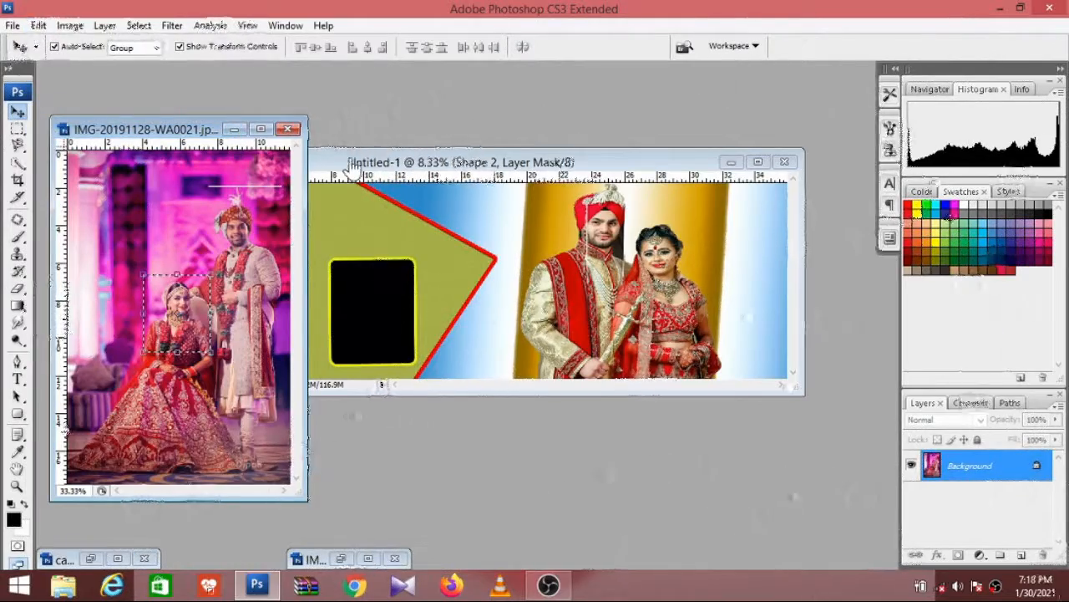
click(334, 166)
click(38, 25)
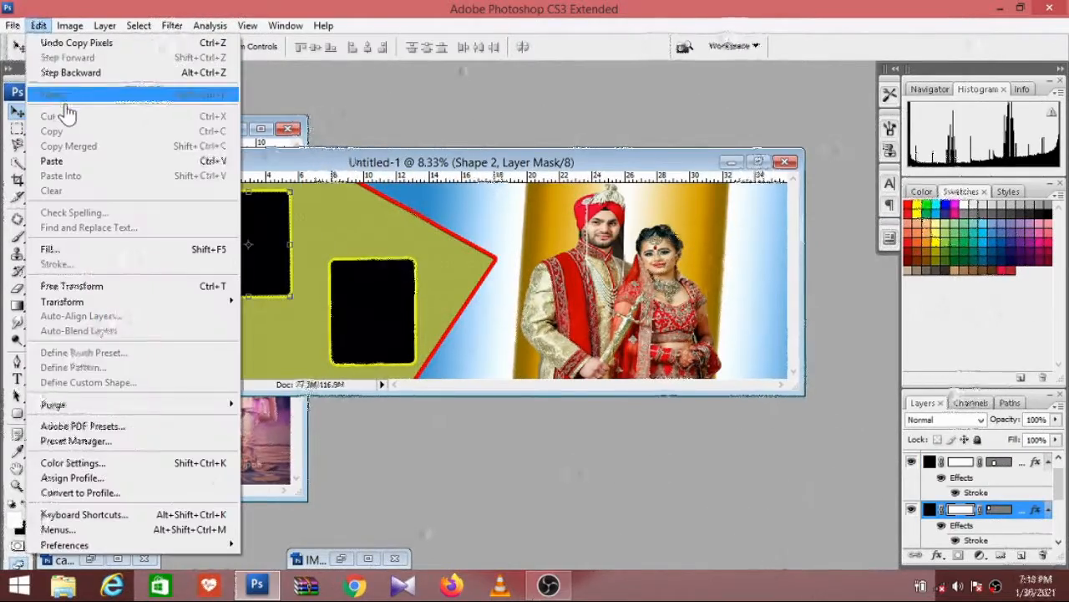
click(51, 160)
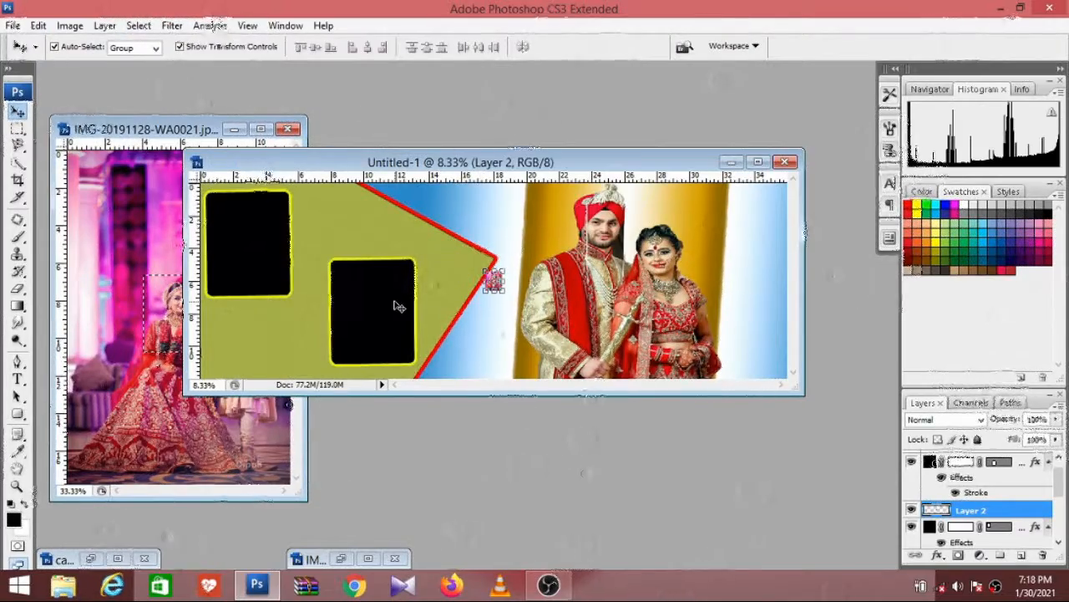
Step: Enlarge the pasted bride portrait to about 467% width and 475% height and apply the transformation
key(ctrl+t)
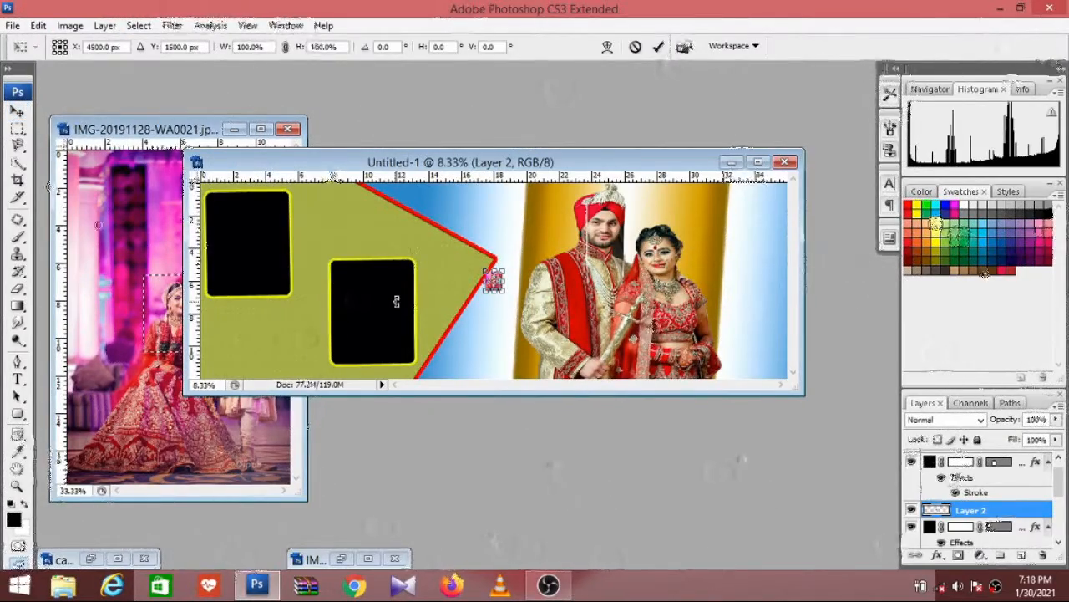
click(17, 112)
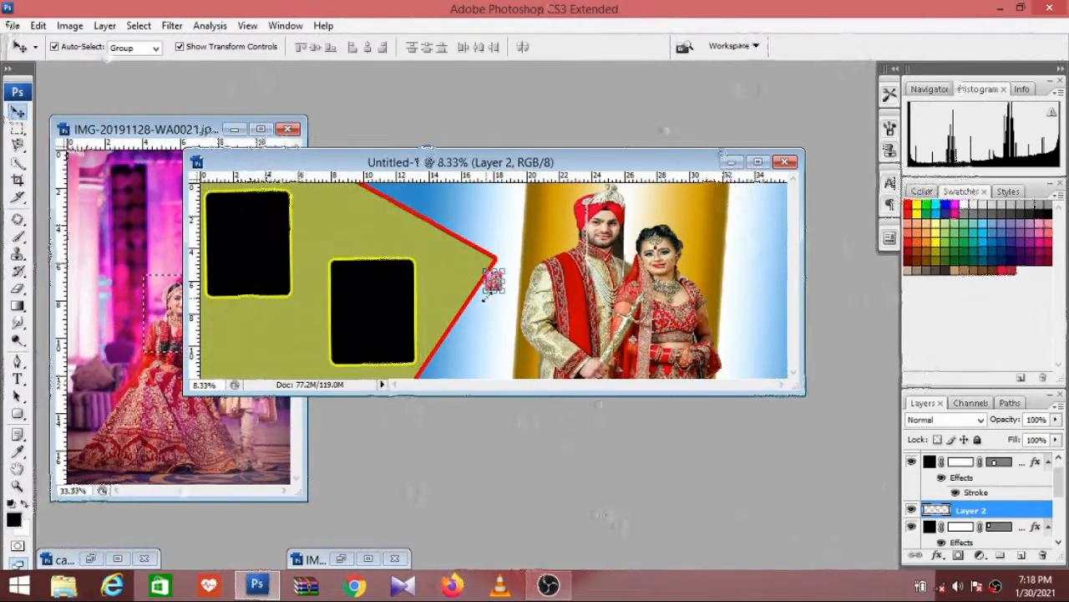
drag(483, 292, 423, 363)
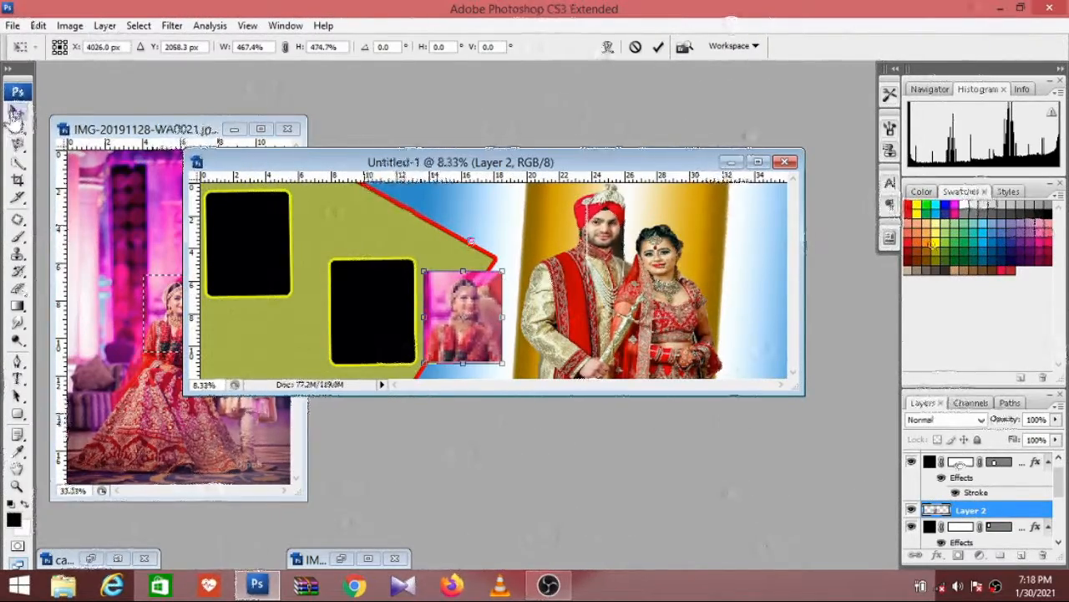
click(16, 112)
click(453, 232)
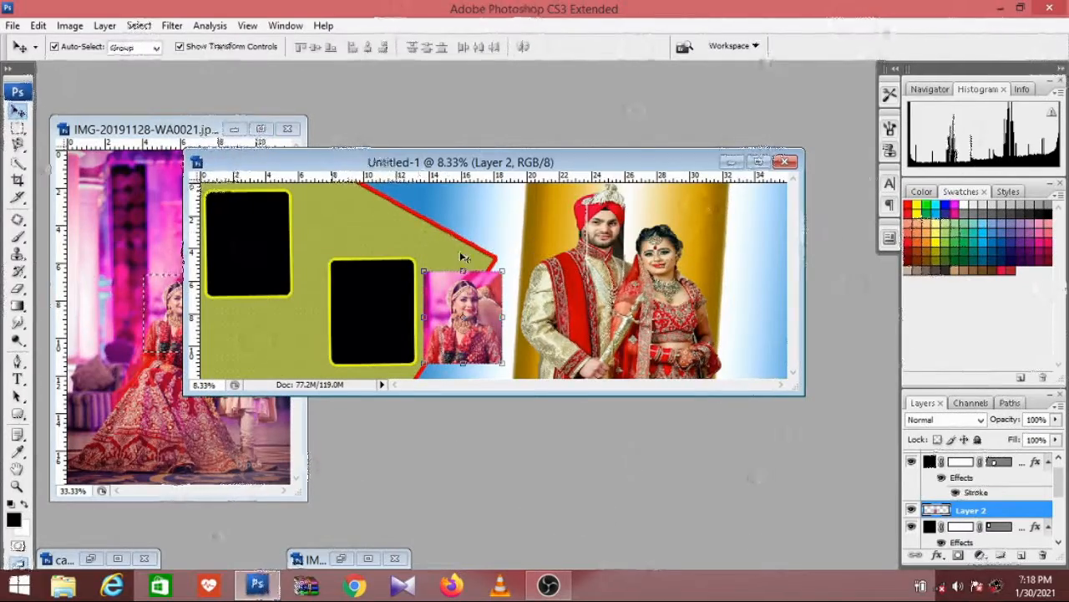
Step: Move the bride portrait onto the upper black frame and clip it to that frame's shape
drag(485, 301, 267, 223)
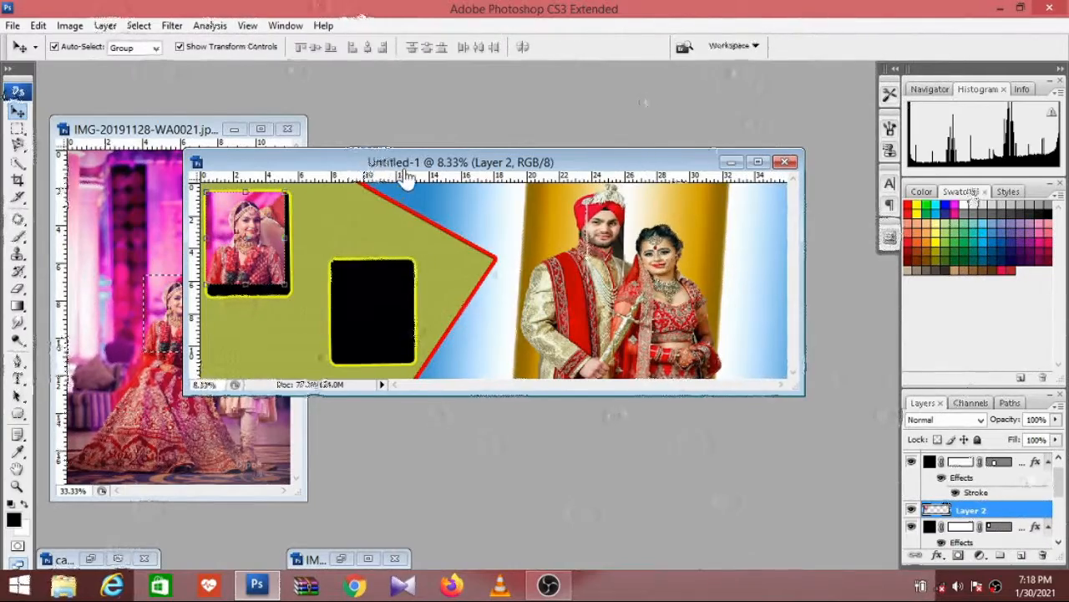
drag(407, 177, 397, 186)
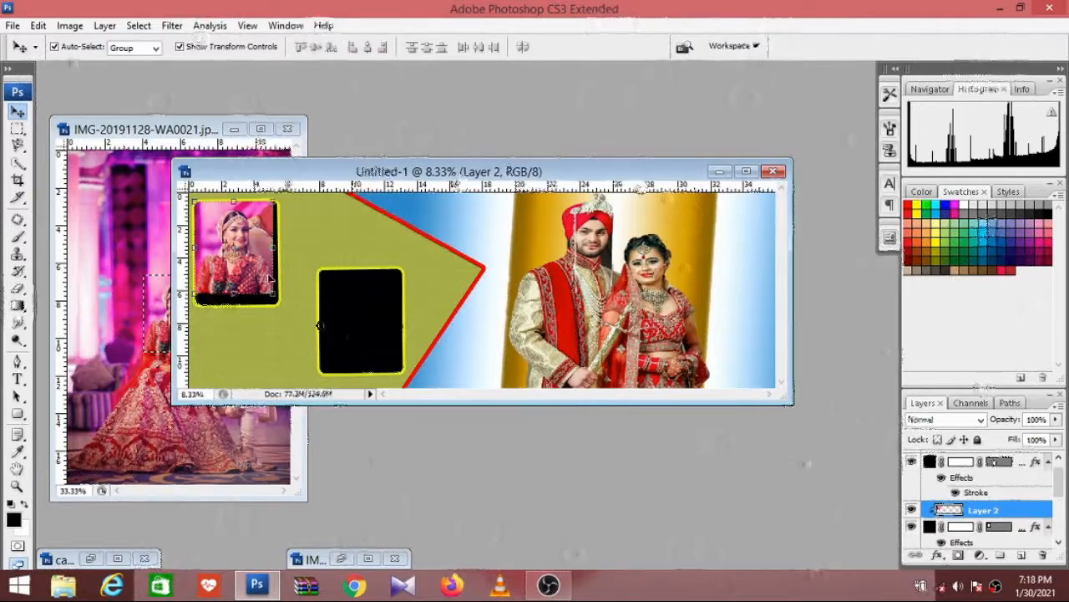
Step: Enlarge the clipped bride portrait to about 132% width and 129% height, shift it to fill the upper frame and apply the transformation
drag(278, 303, 298, 319)
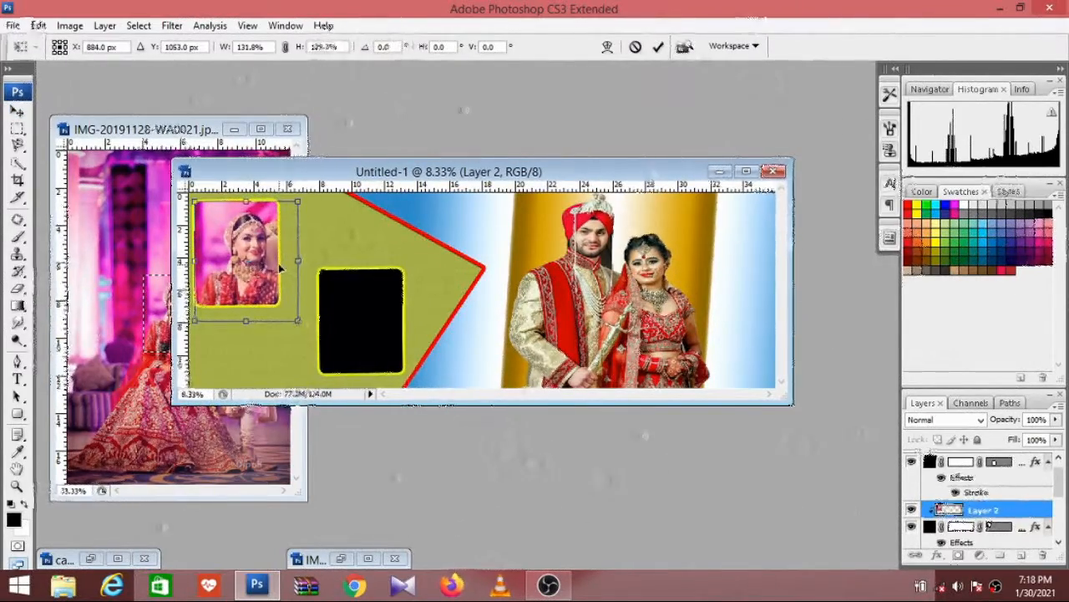
drag(272, 263, 262, 262)
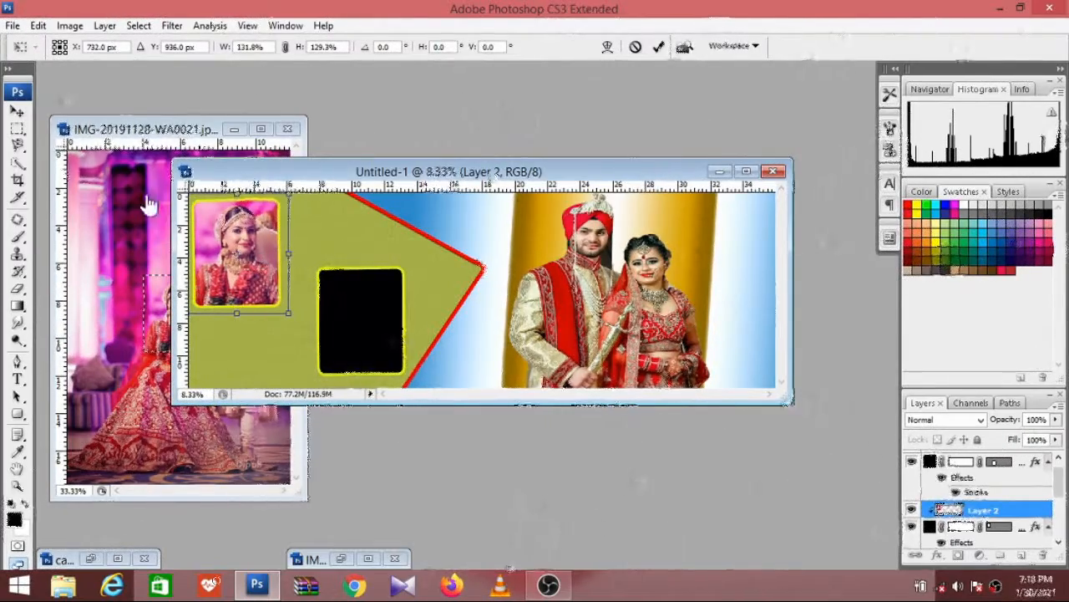
click(18, 113)
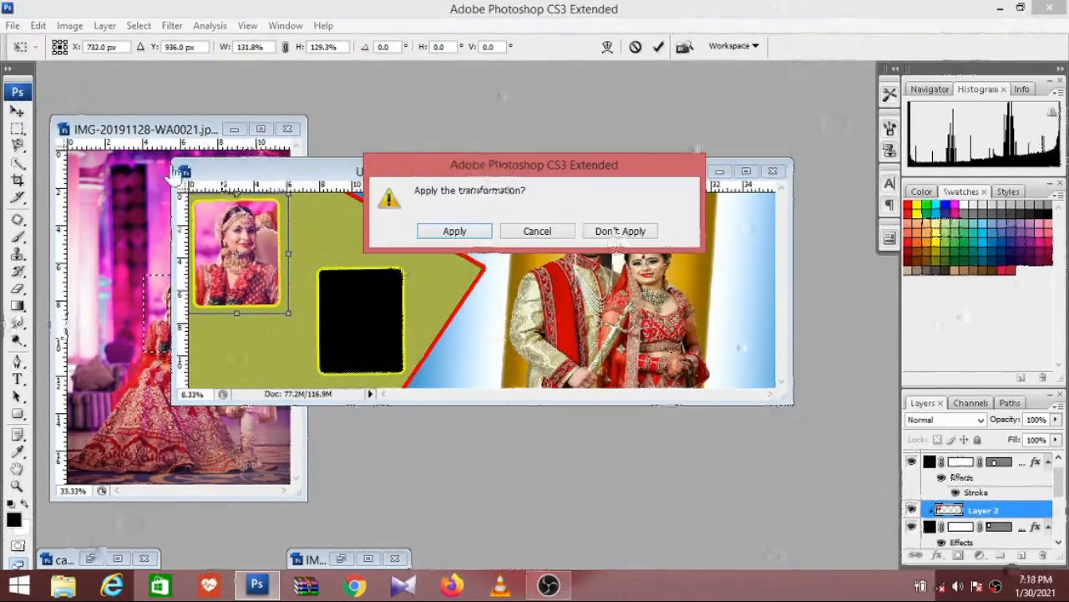
click(447, 231)
click(353, 229)
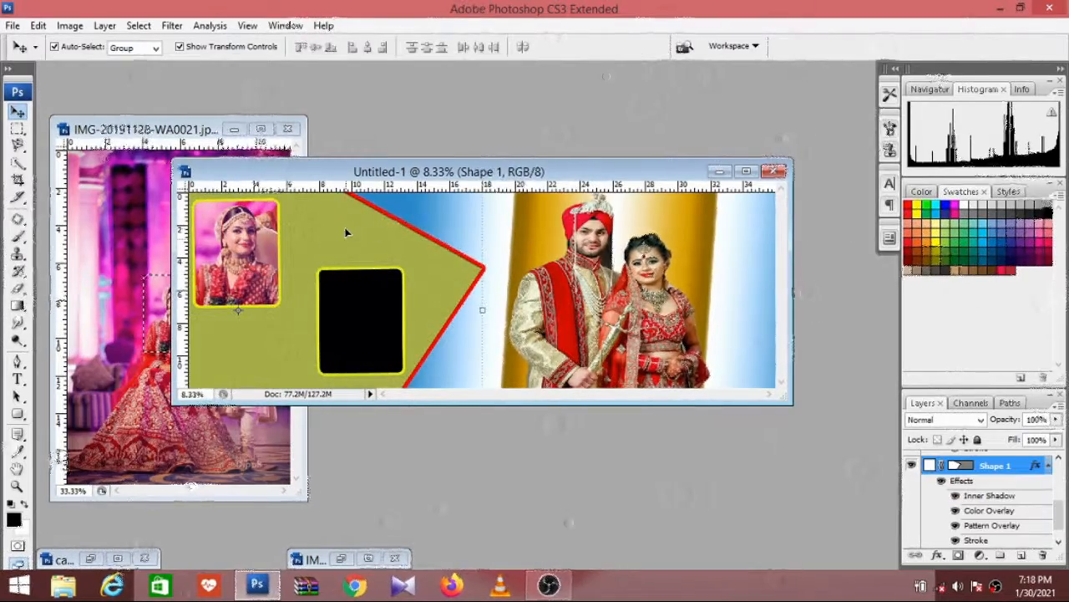
Step: Copy a rectangular selection of the groom's upper body from IMG-20191128-WA0021 and paste it directly above the lower black frame's layer in Untitled-1
click(357, 337)
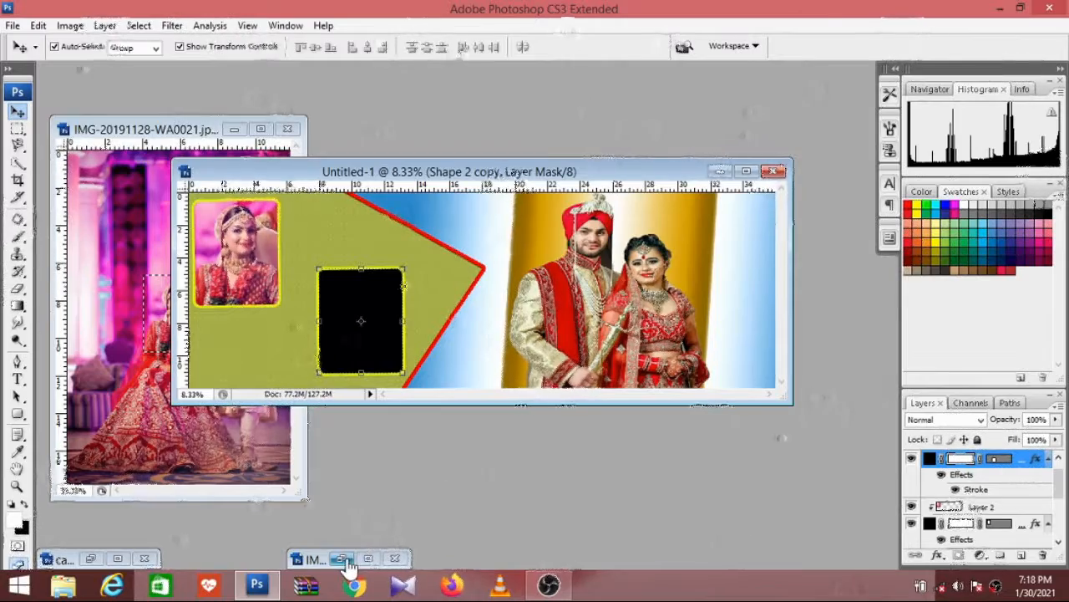
click(159, 447)
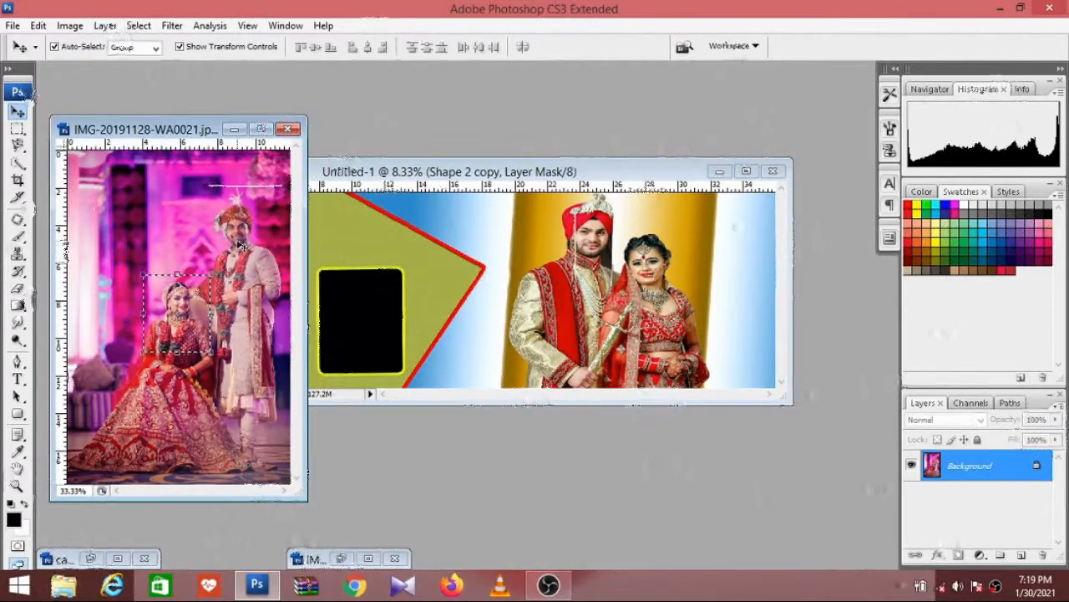
click(17, 128)
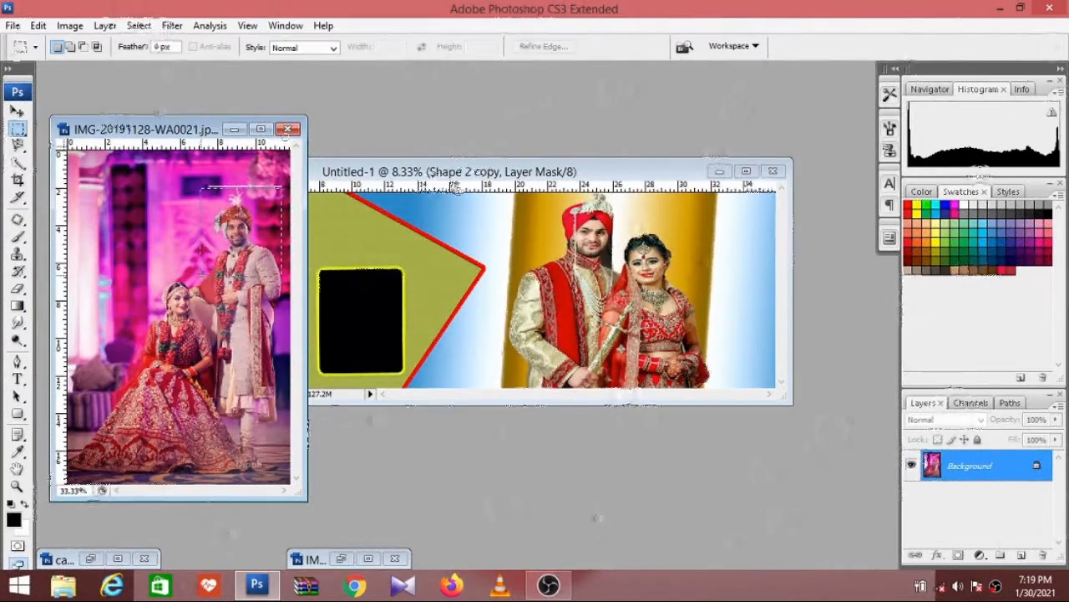
drag(281, 283, 281, 284)
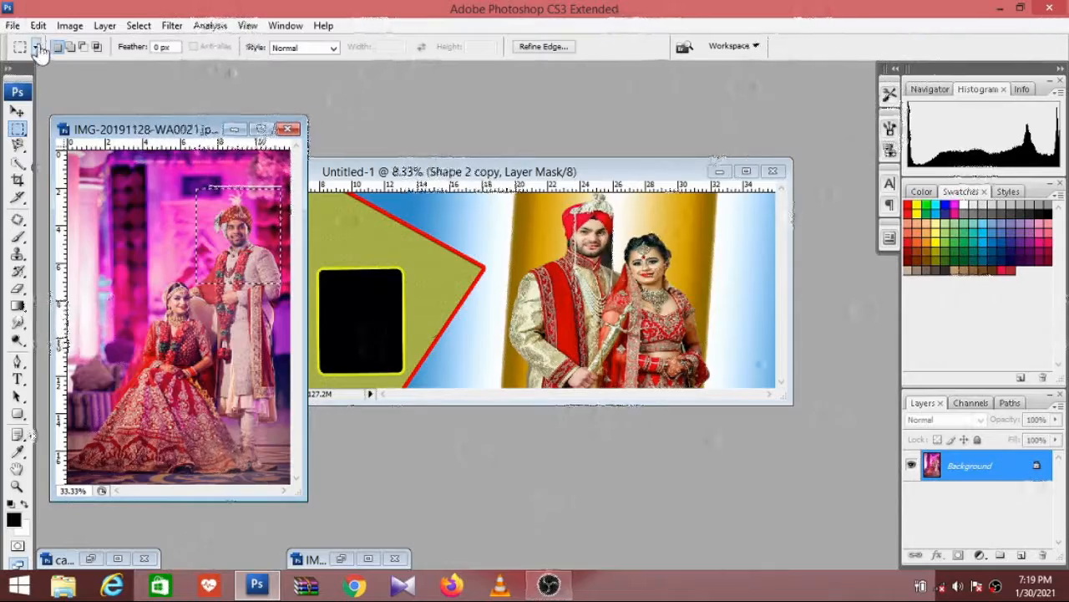
click(37, 26)
click(119, 132)
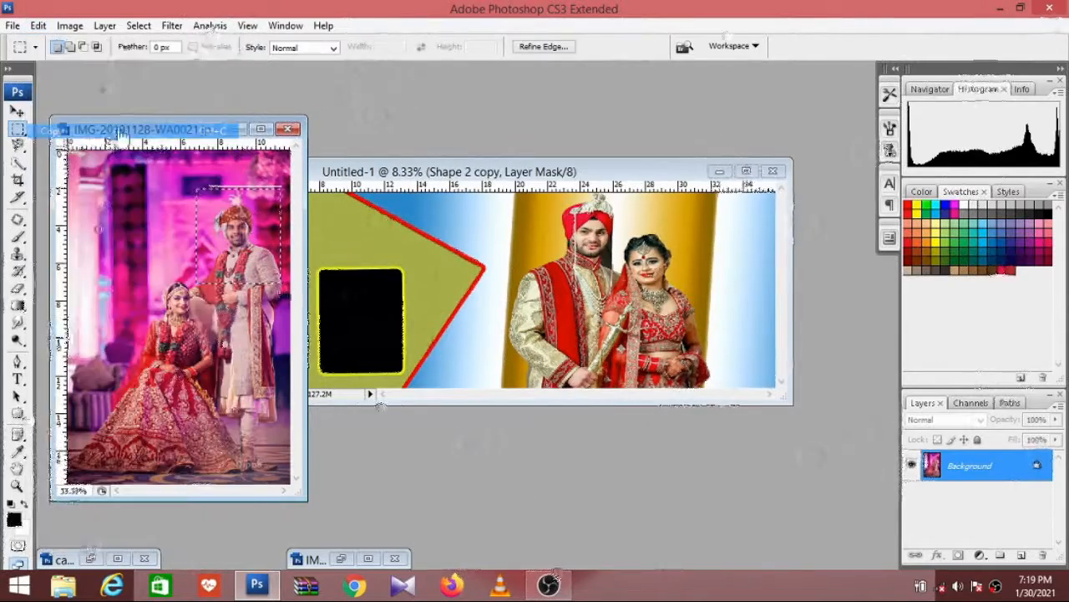
click(331, 171)
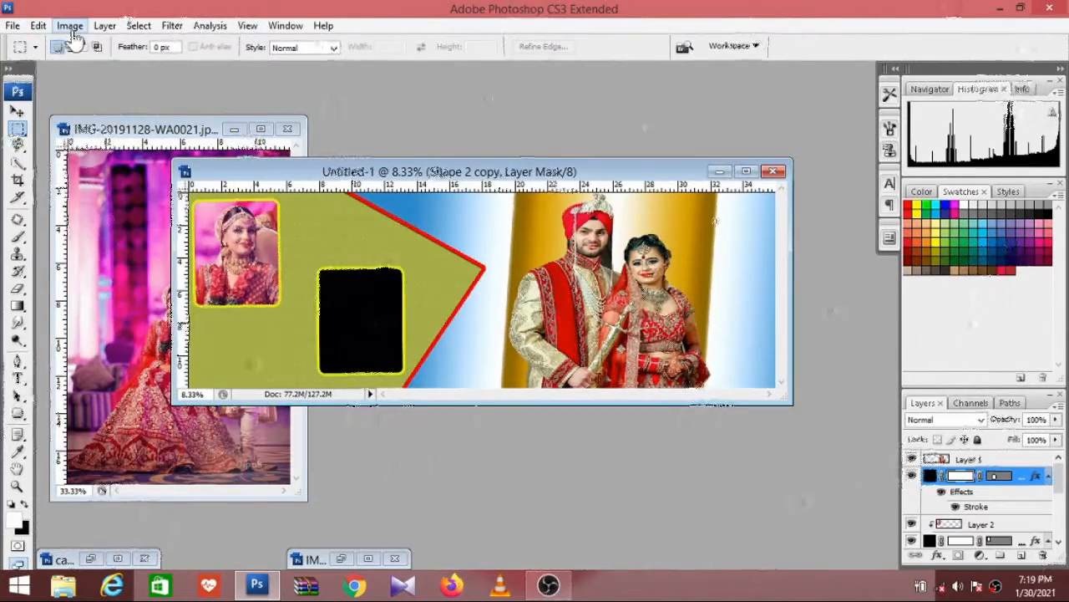
click(38, 26)
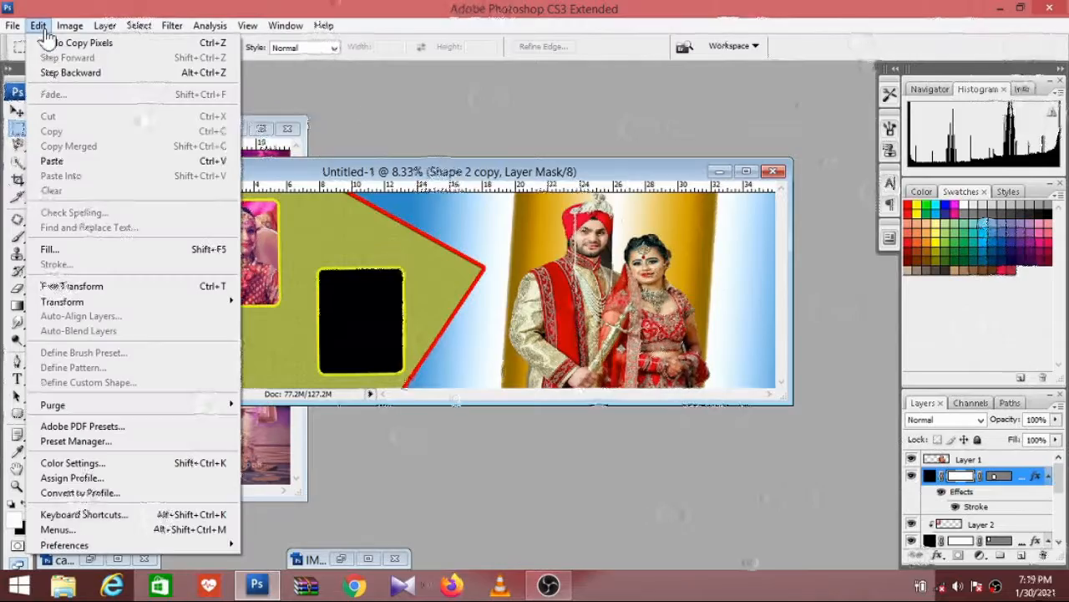
click(51, 160)
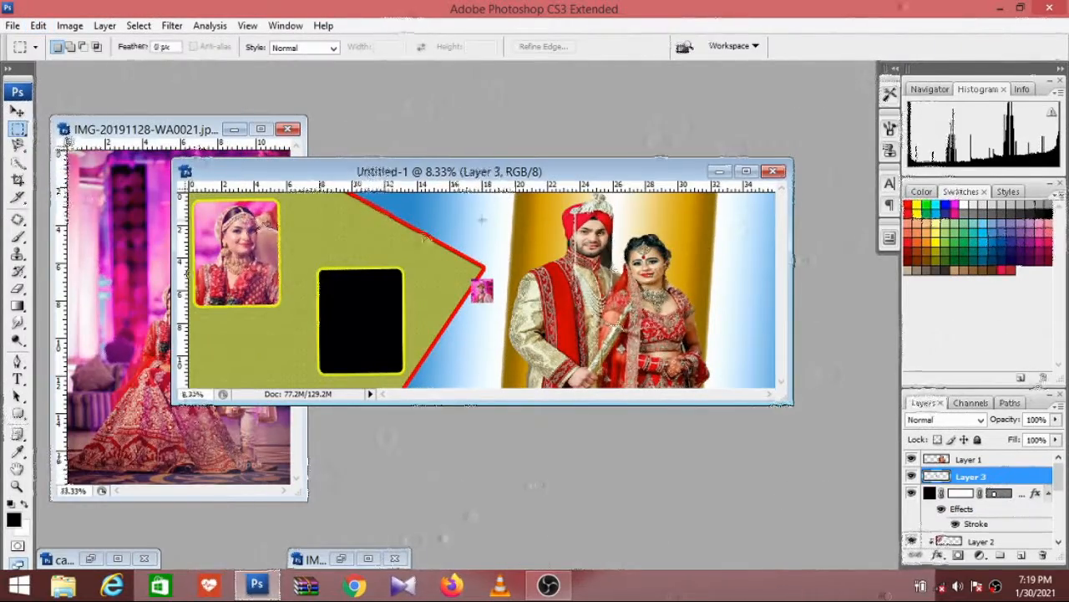
Step: Enlarge the pasted groom portrait to about 532% width and 421% height over the lower black frame and apply the transformation
click(17, 111)
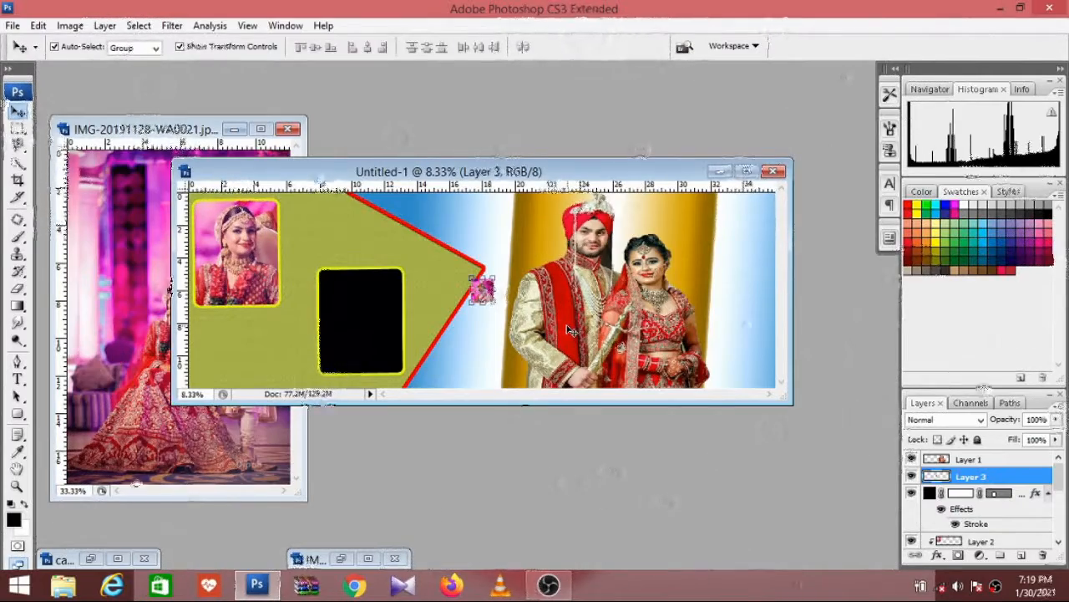
key(ctrl+t)
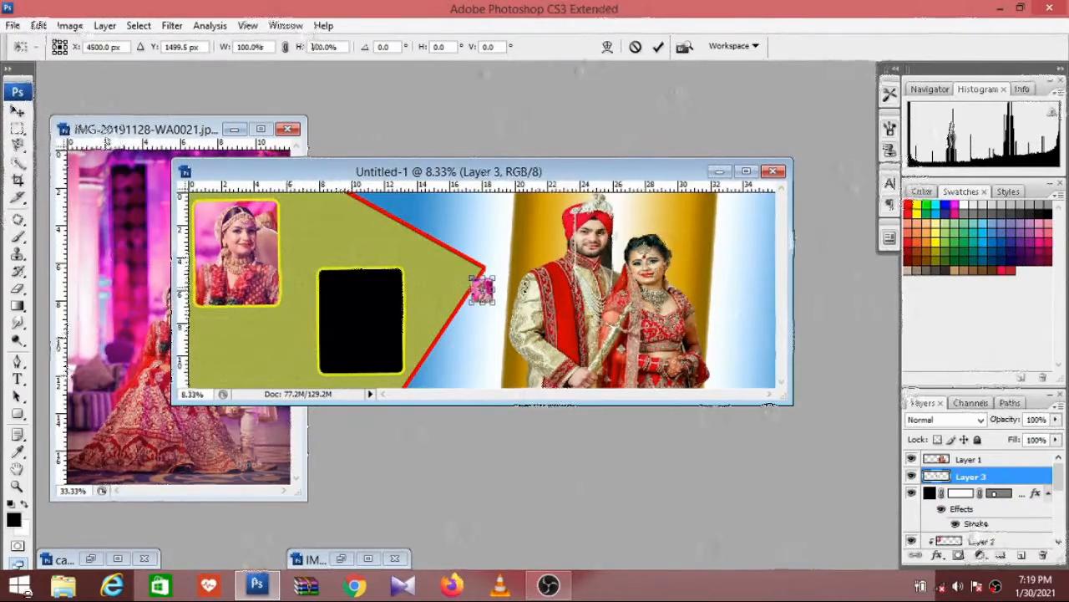
drag(467, 277, 376, 198)
drag(478, 245, 416, 301)
click(18, 112)
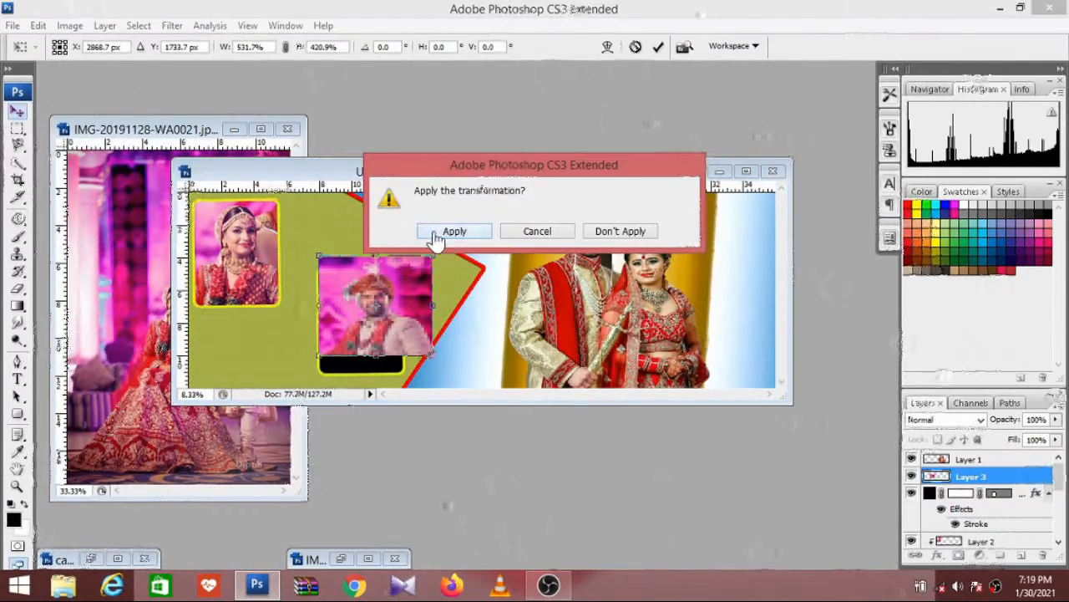
click(436, 236)
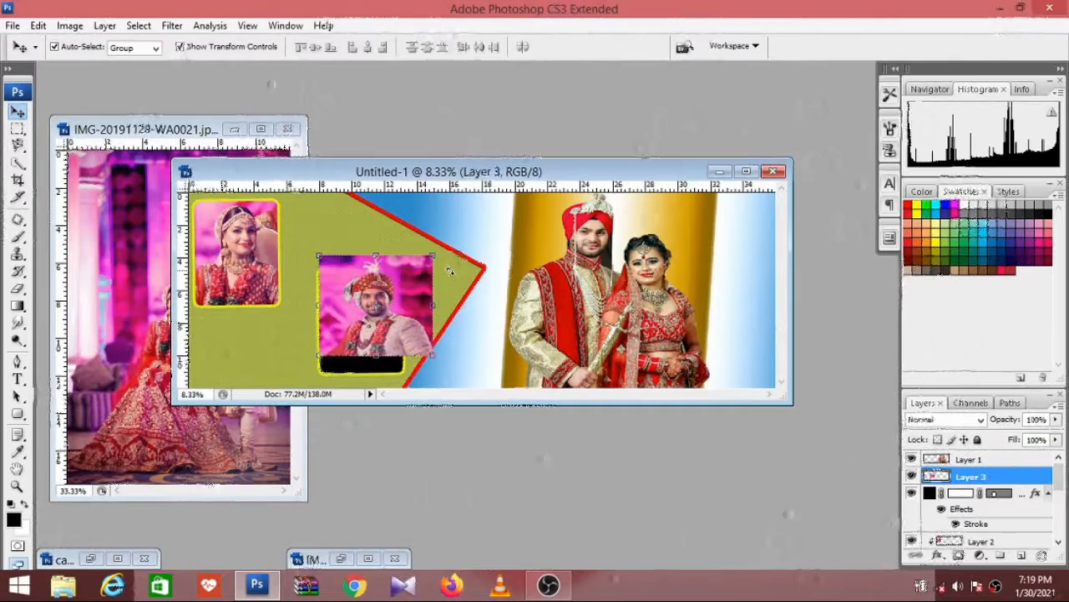
Step: Clip the groom portrait to the lower frame and fit it by scaling to about 103% width and 117% height
key(ctrl+alt+g)
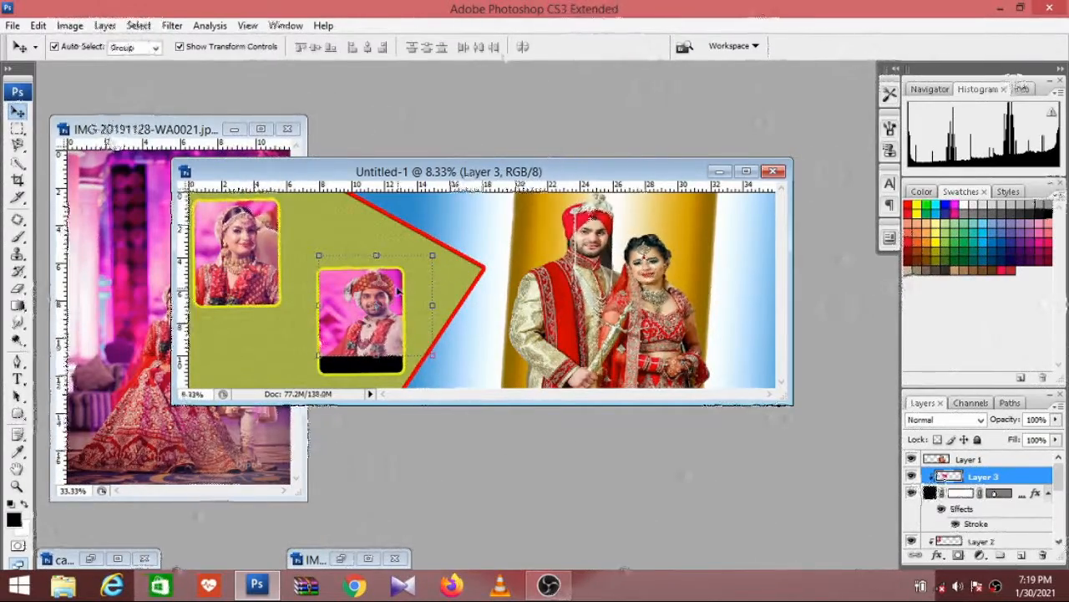
drag(400, 291, 386, 306)
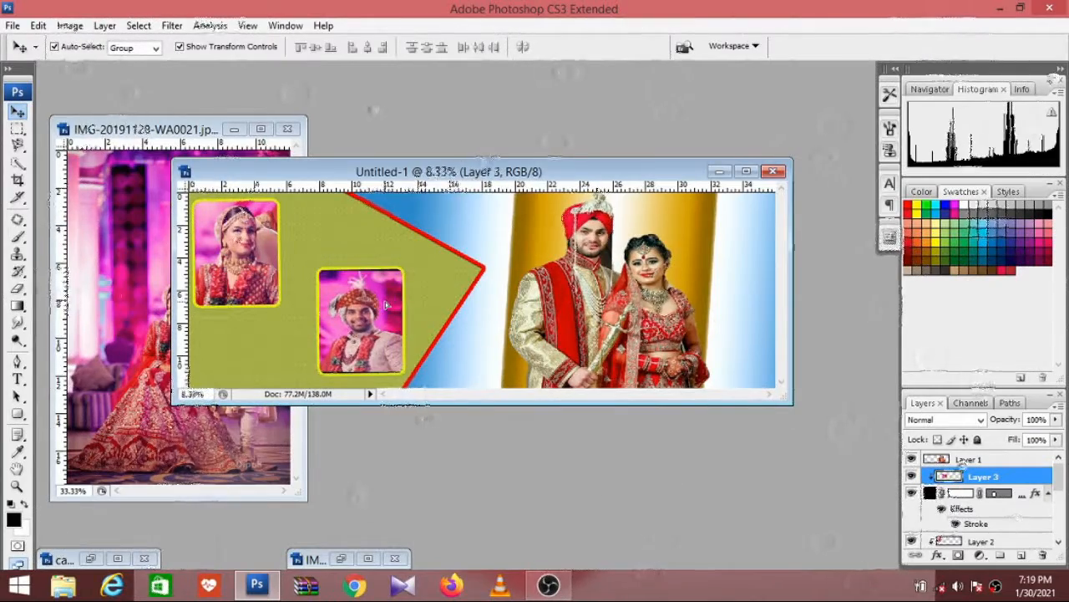
mouse_move(406, 267)
mouse_down()
mouse_move(432, 243)
mouse_move(420, 253)
mouse_up()
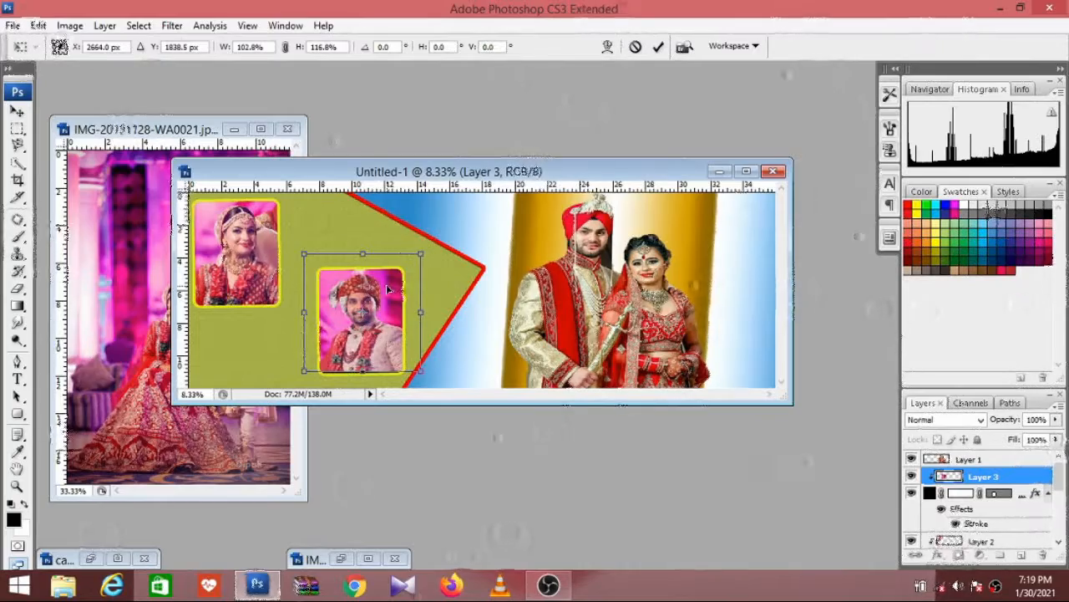
drag(389, 291, 388, 294)
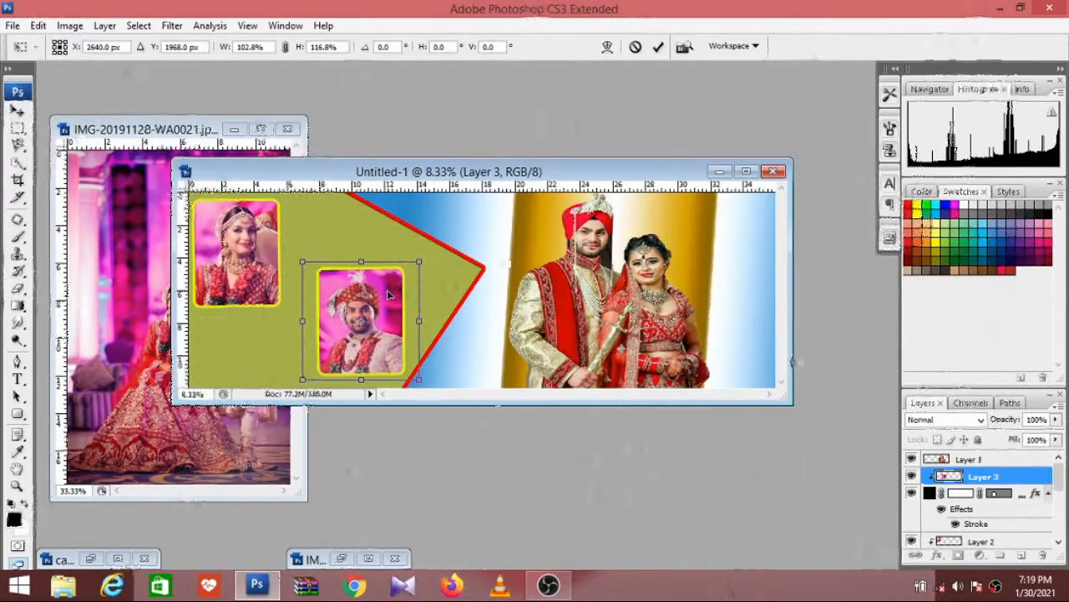
click(18, 115)
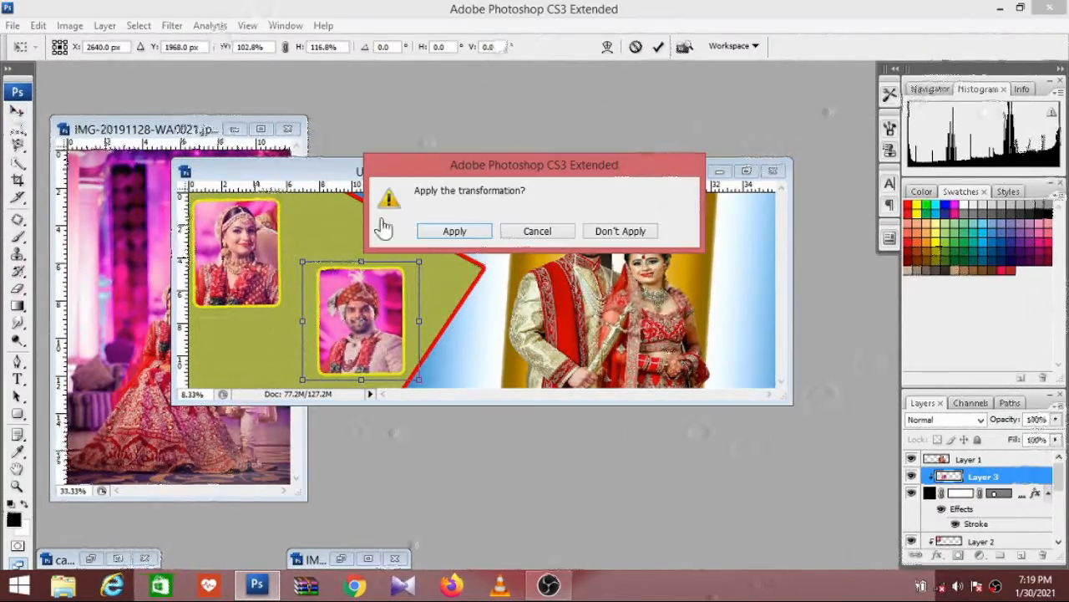
click(454, 229)
click(398, 243)
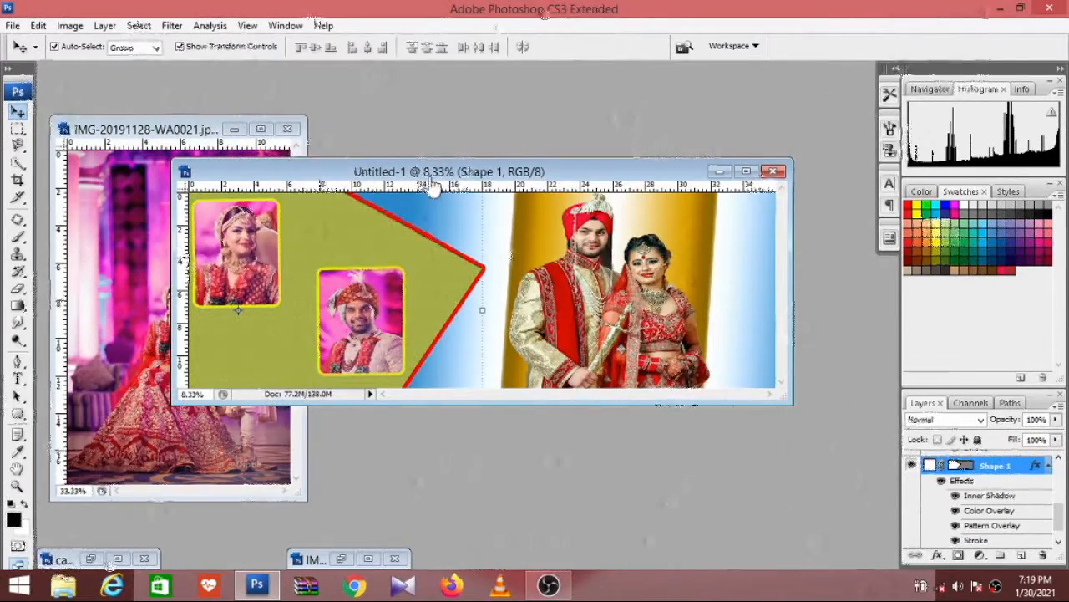
Step: Add an Arial Bold Italic 60 pt text box about 11 inches wide above the groom's frame, reading "Happay Wedding"
drag(431, 175, 459, 186)
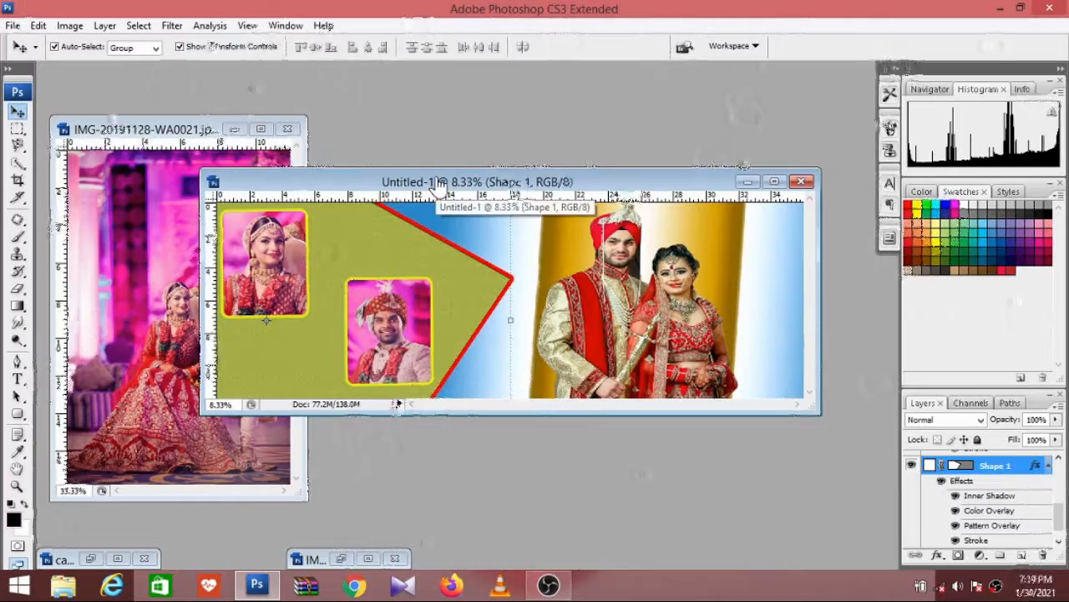
drag(437, 183, 452, 187)
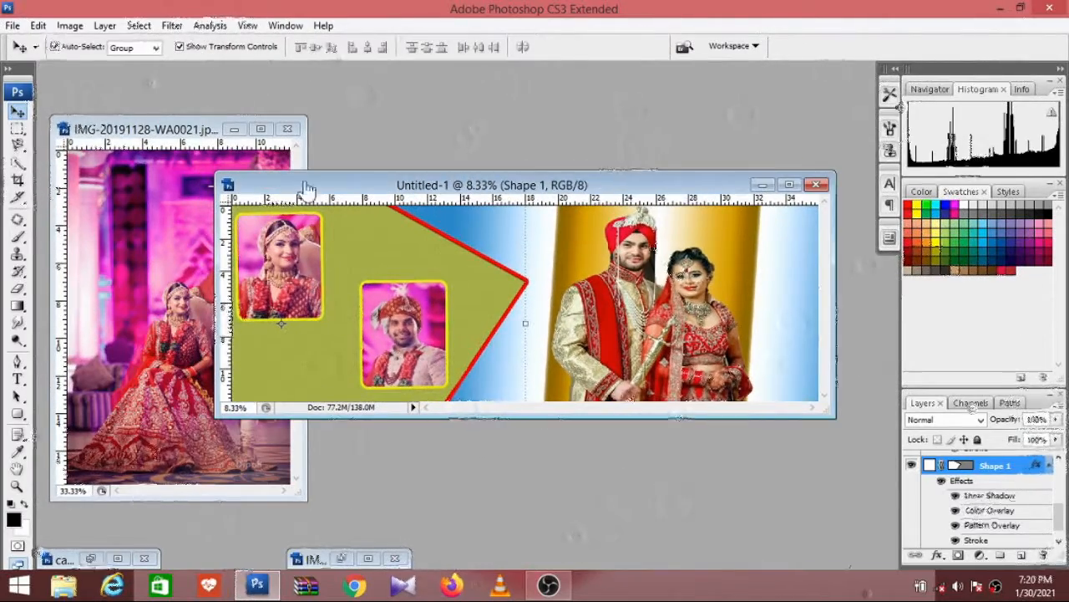
click(18, 382)
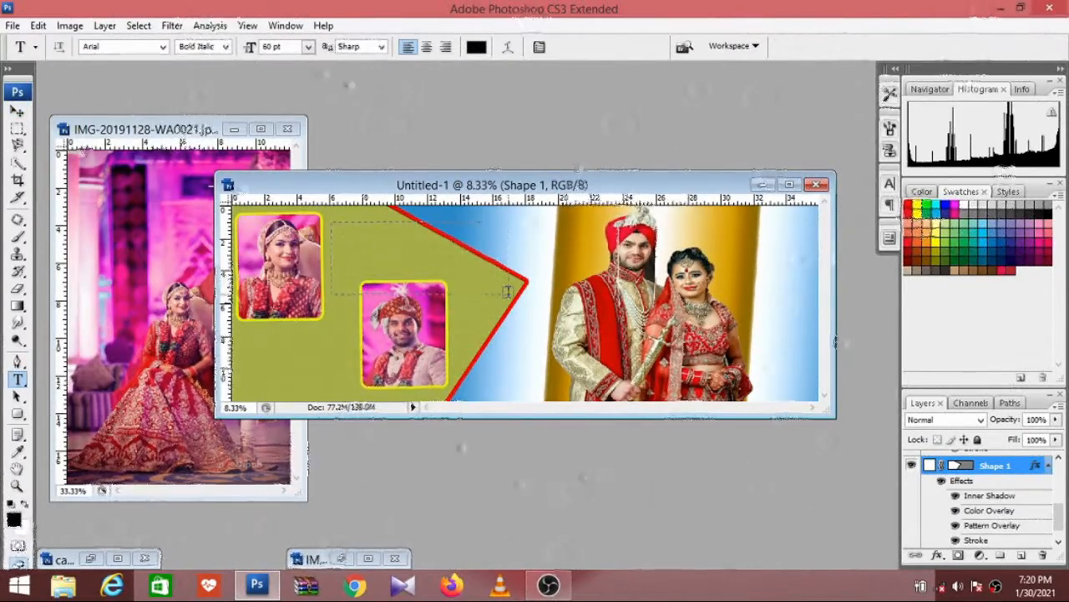
drag(507, 291, 509, 295)
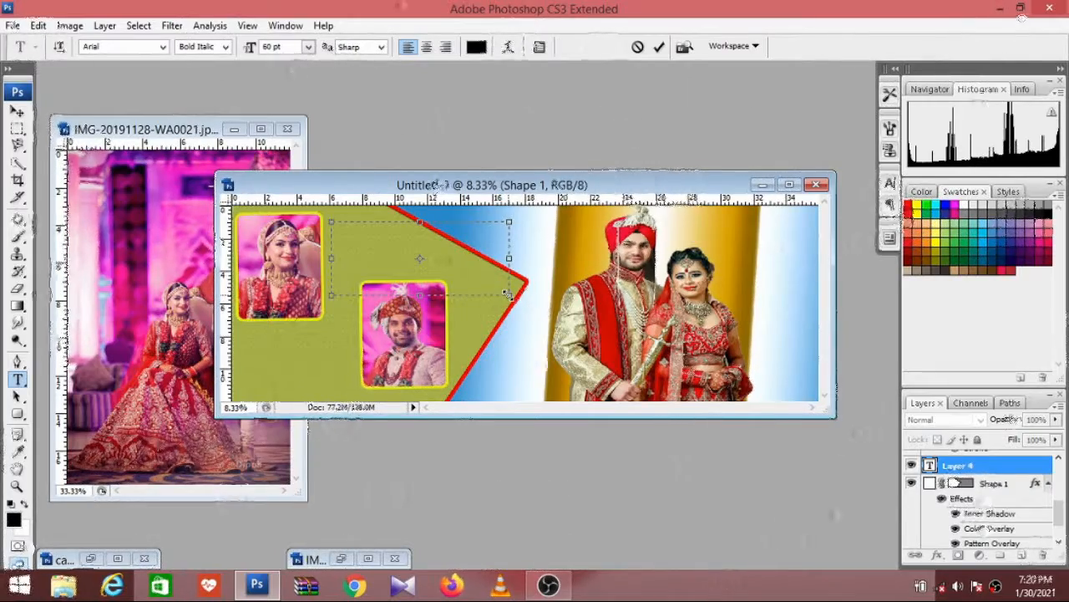
text(h)
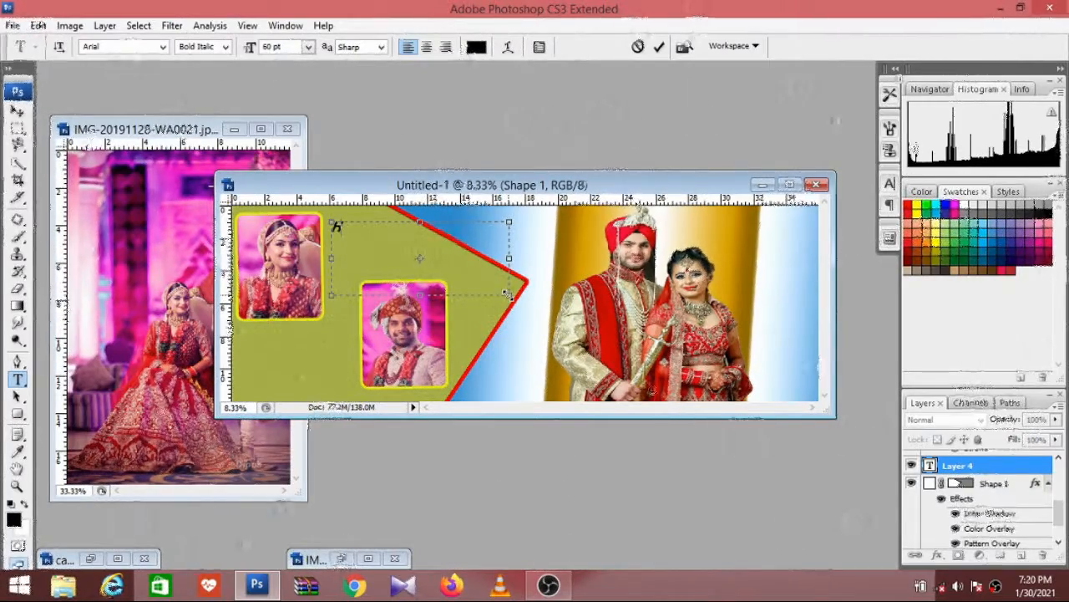
text(app)
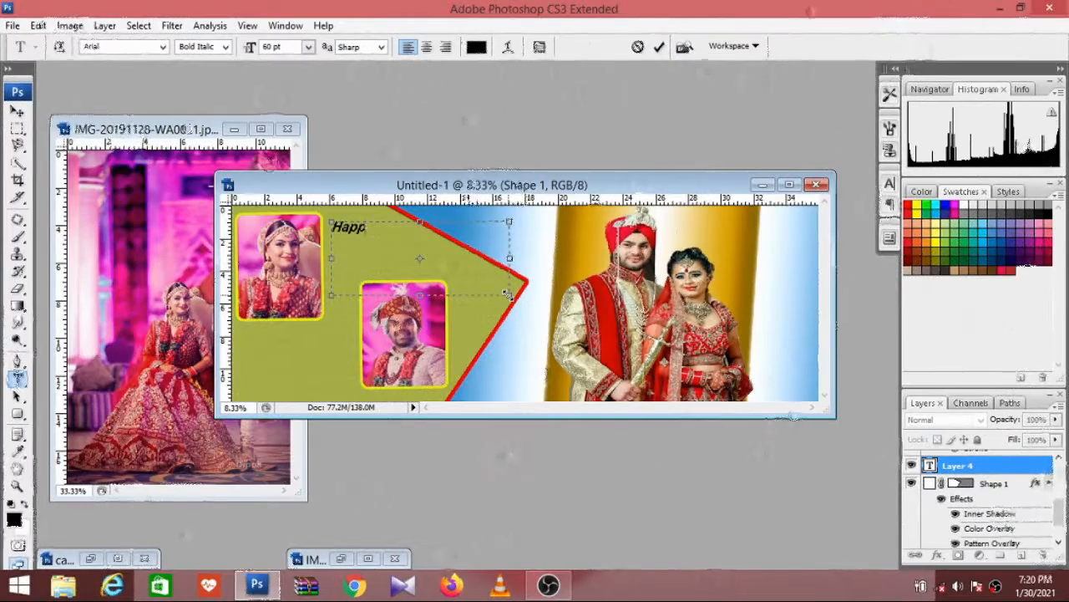
text(ay)
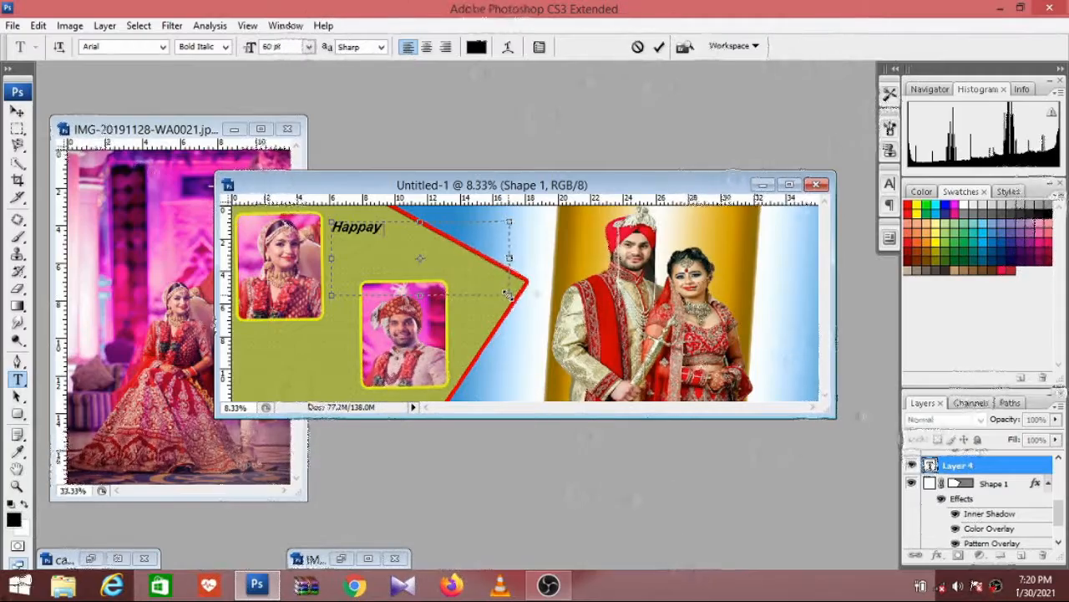
text( Wedding)
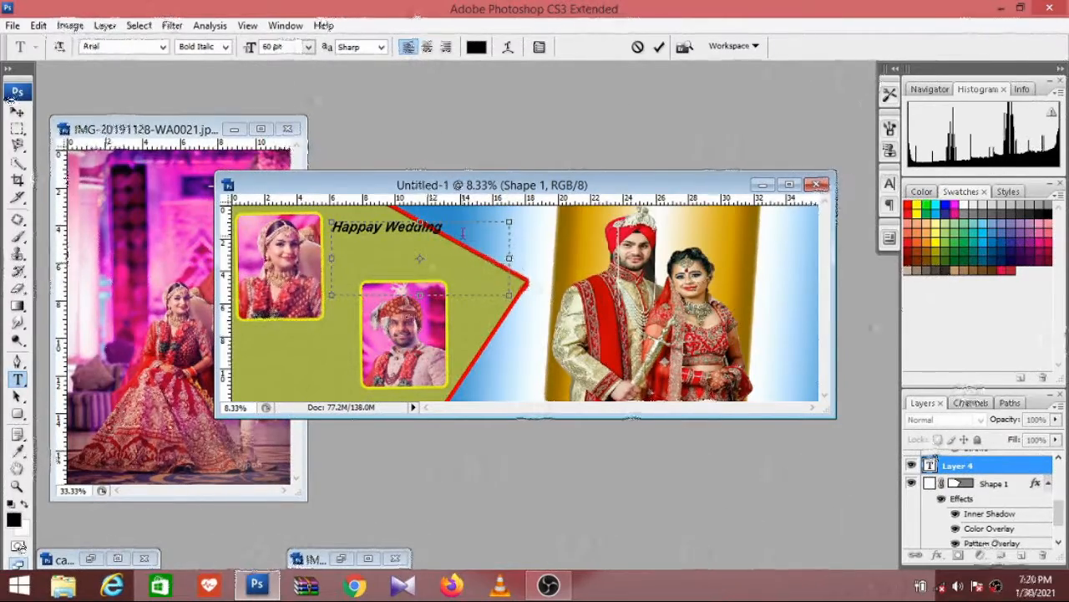
drag(453, 227, 332, 227)
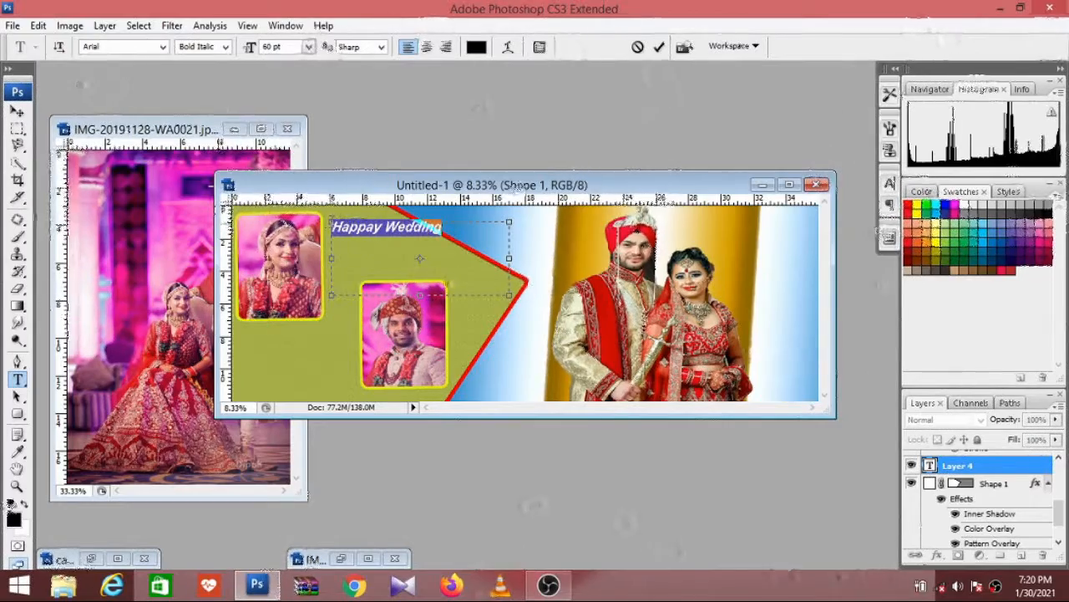
click(476, 47)
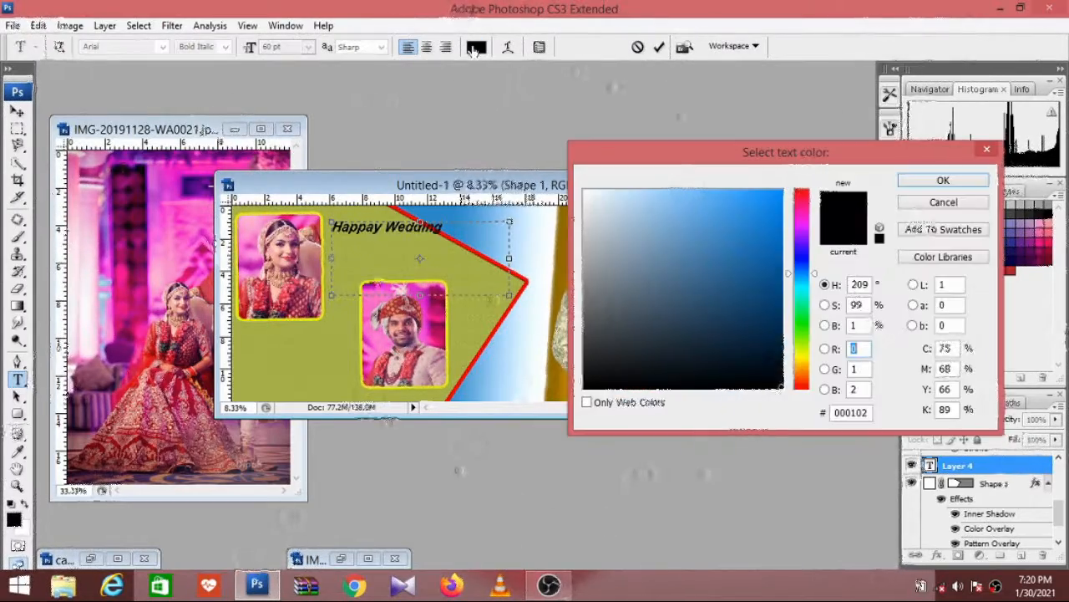
click(801, 256)
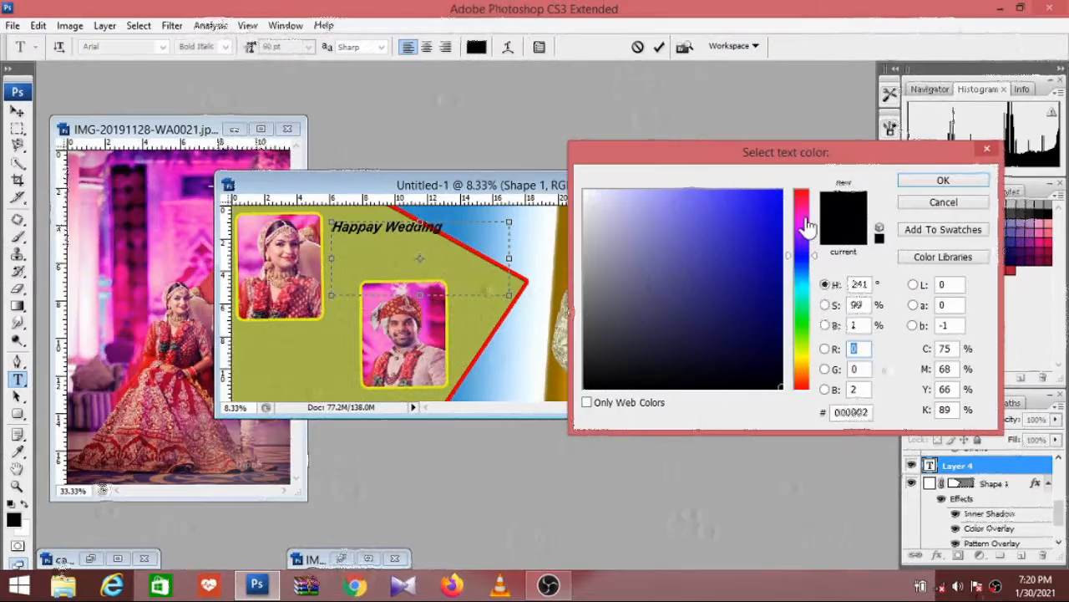
click(804, 218)
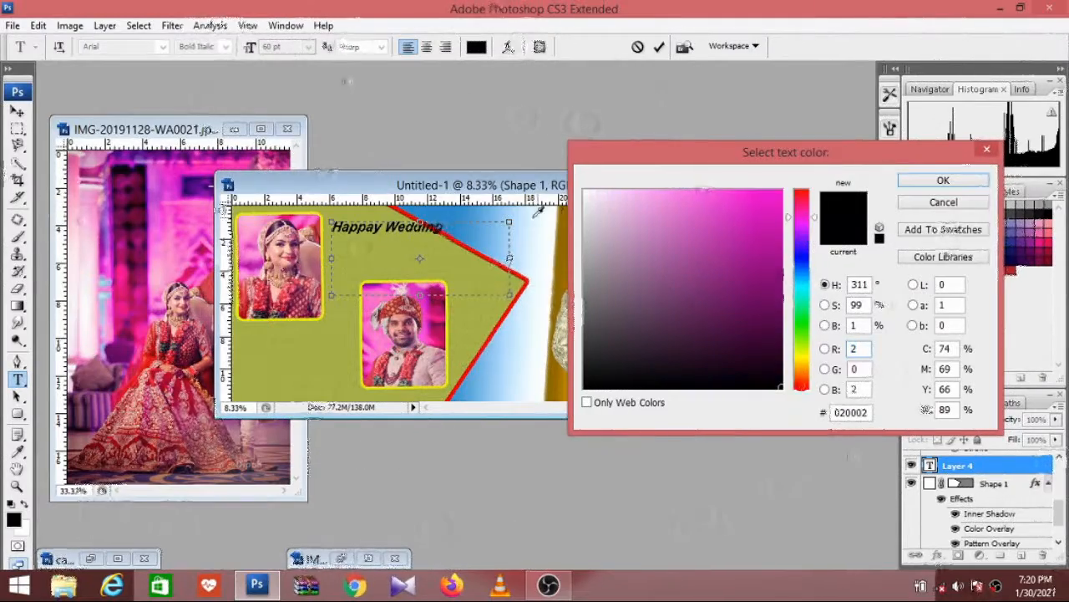
click(936, 203)
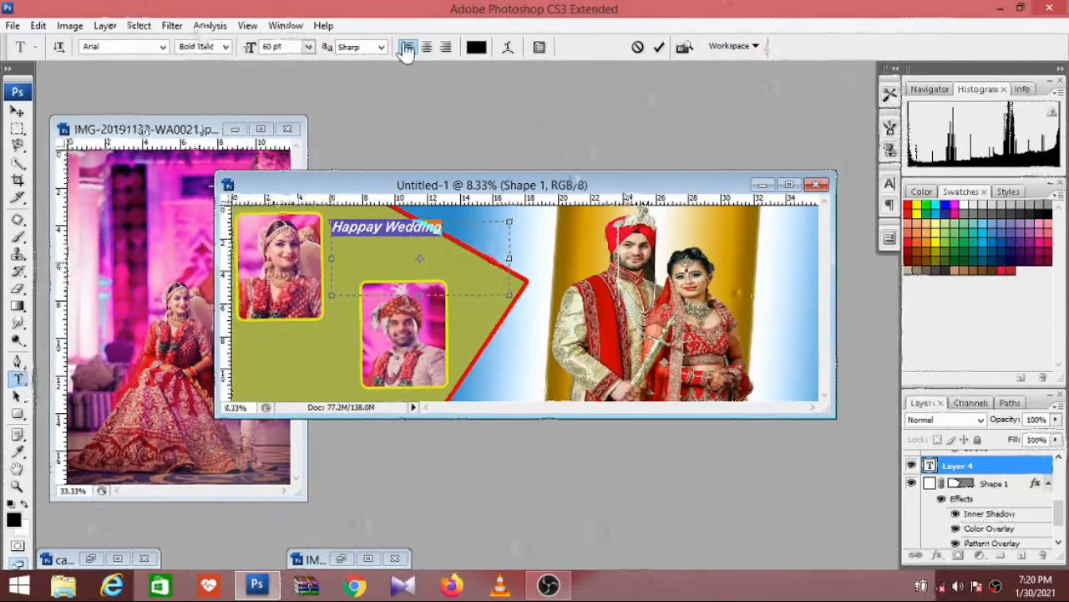
Step: Set the colour of the "Happay Wedding" text to red, hex f20707
click(476, 48)
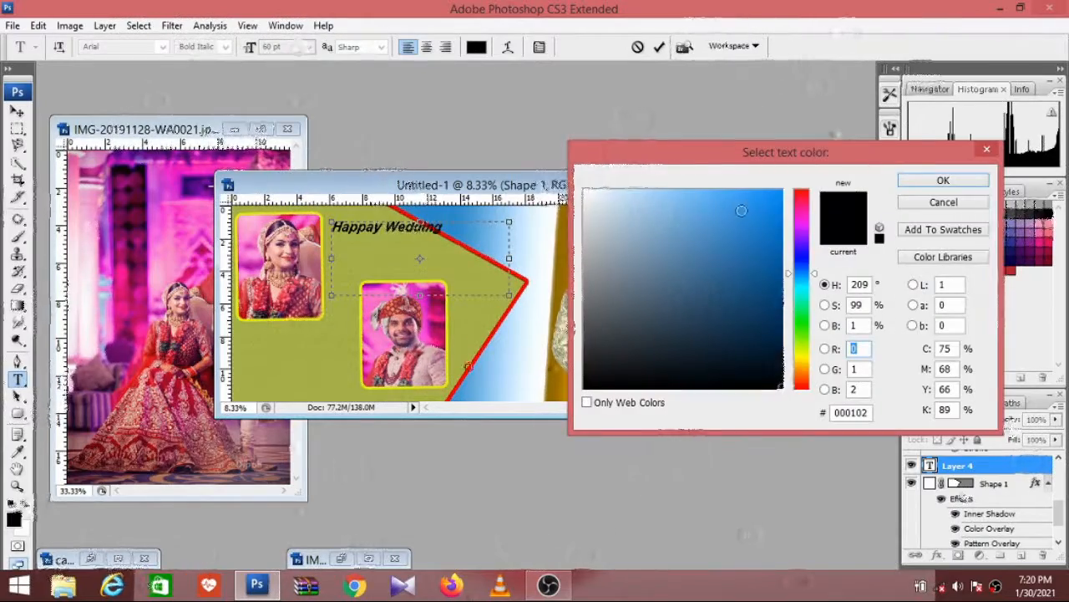
click(800, 195)
click(772, 203)
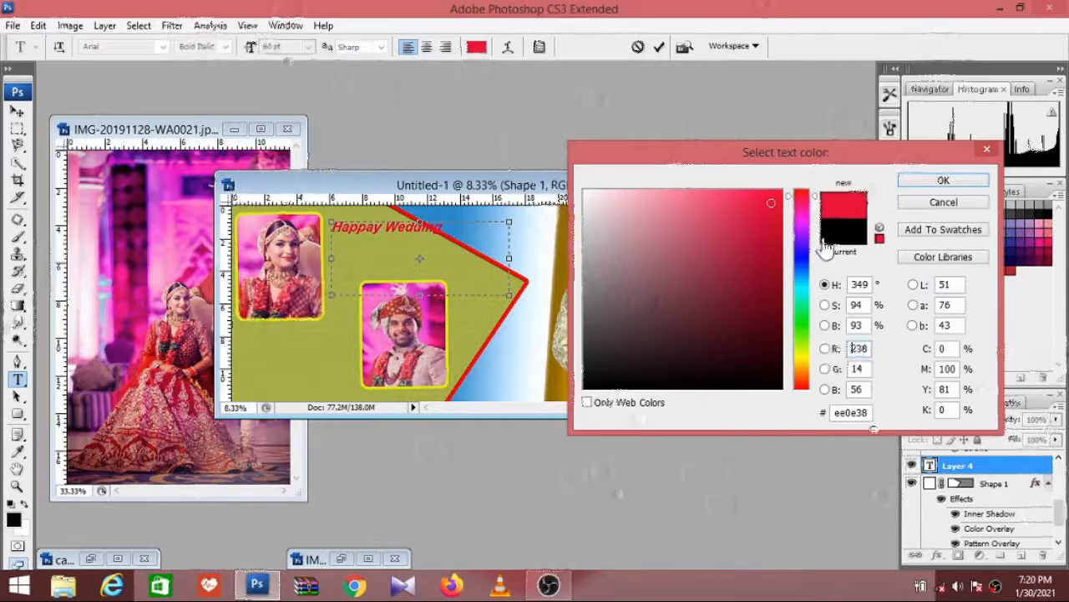
click(795, 349)
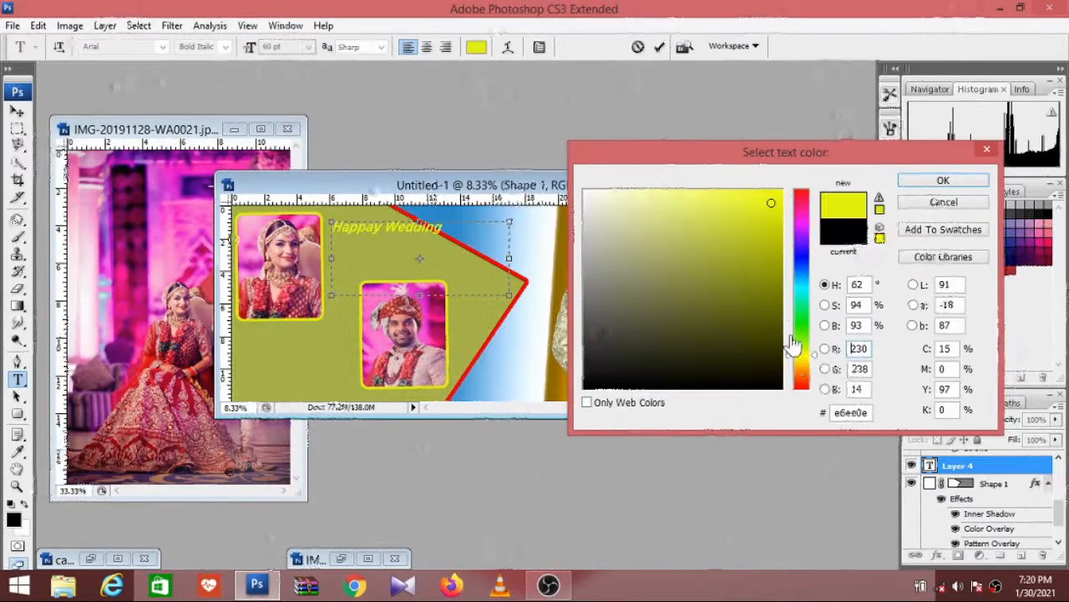
click(802, 336)
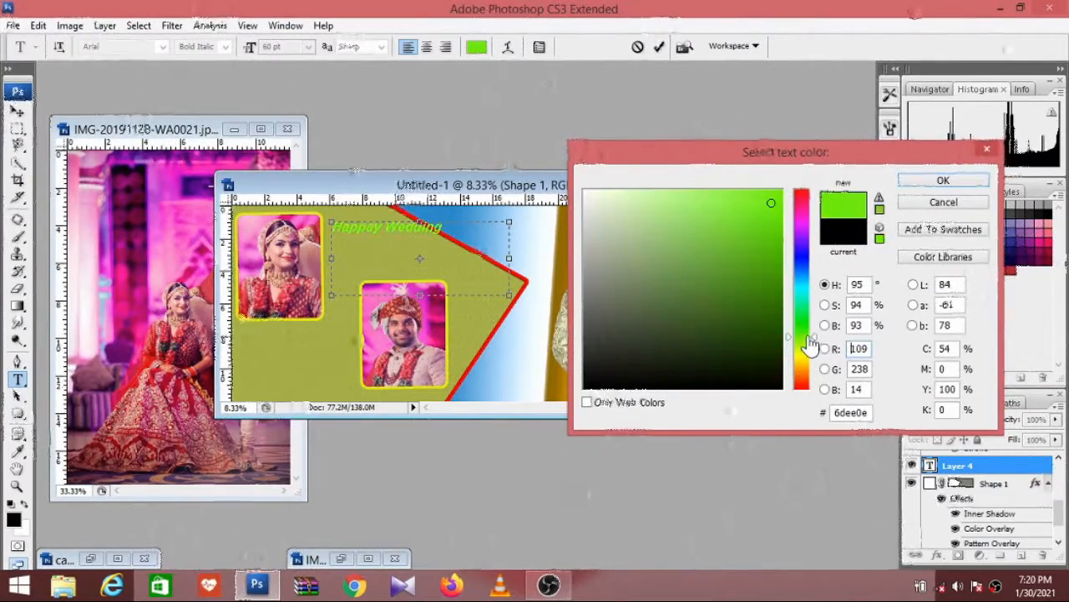
click(803, 260)
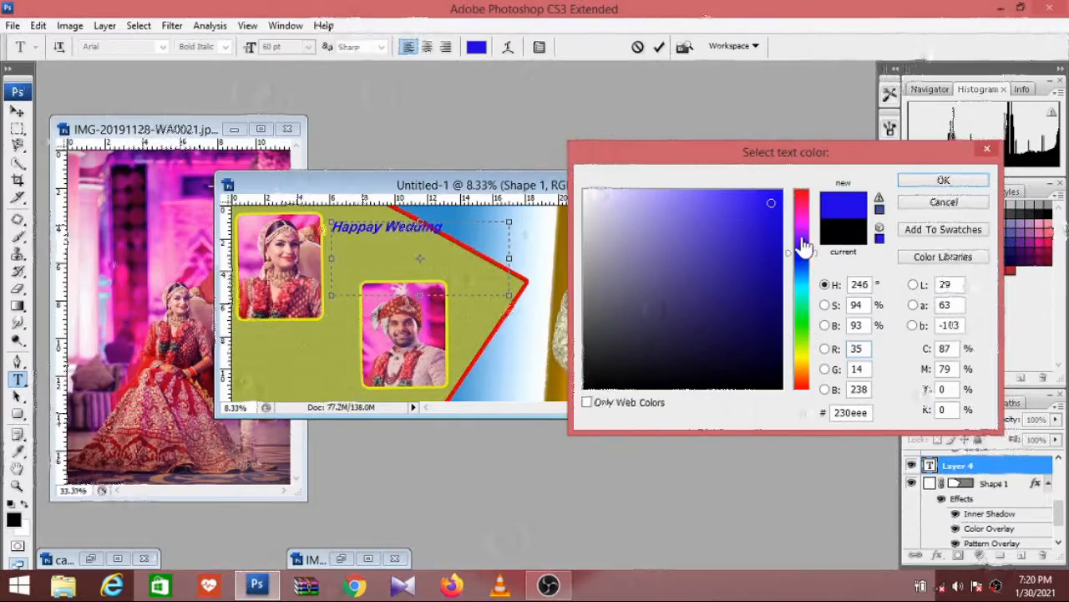
click(808, 195)
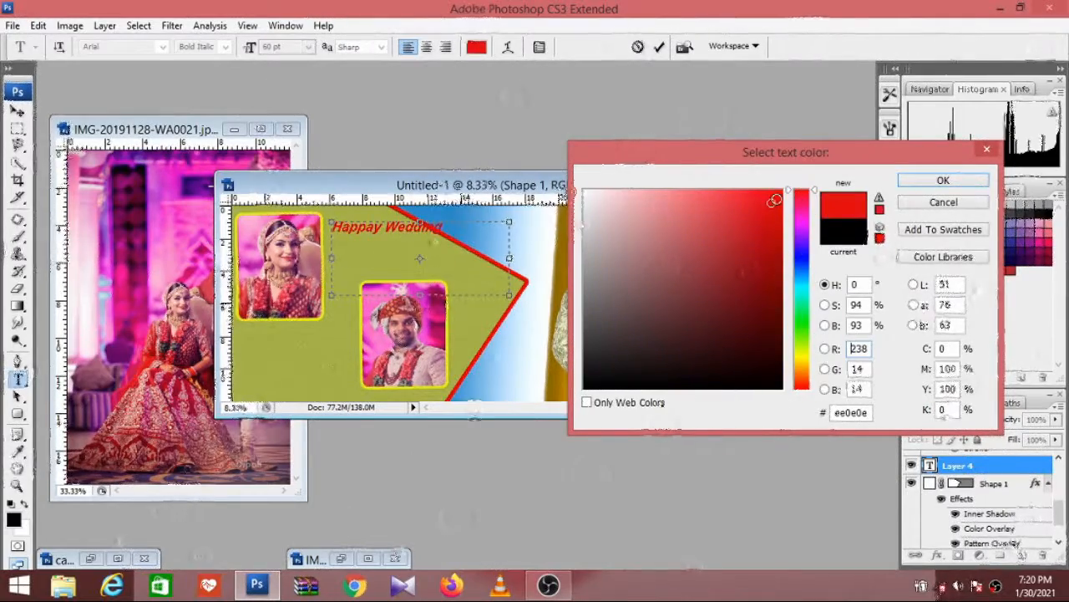
click(772, 204)
click(777, 199)
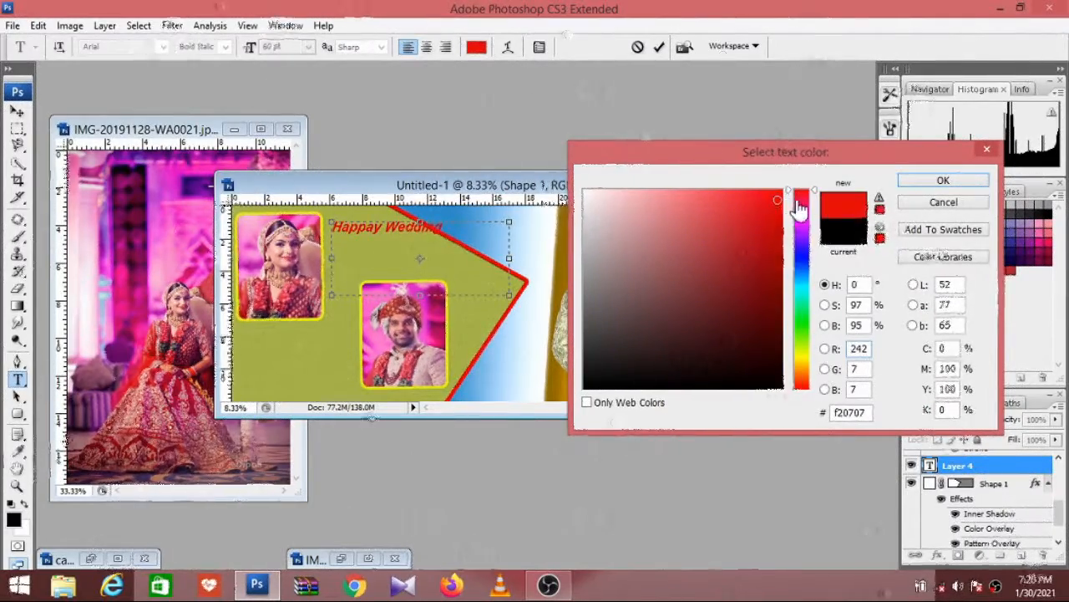
click(916, 185)
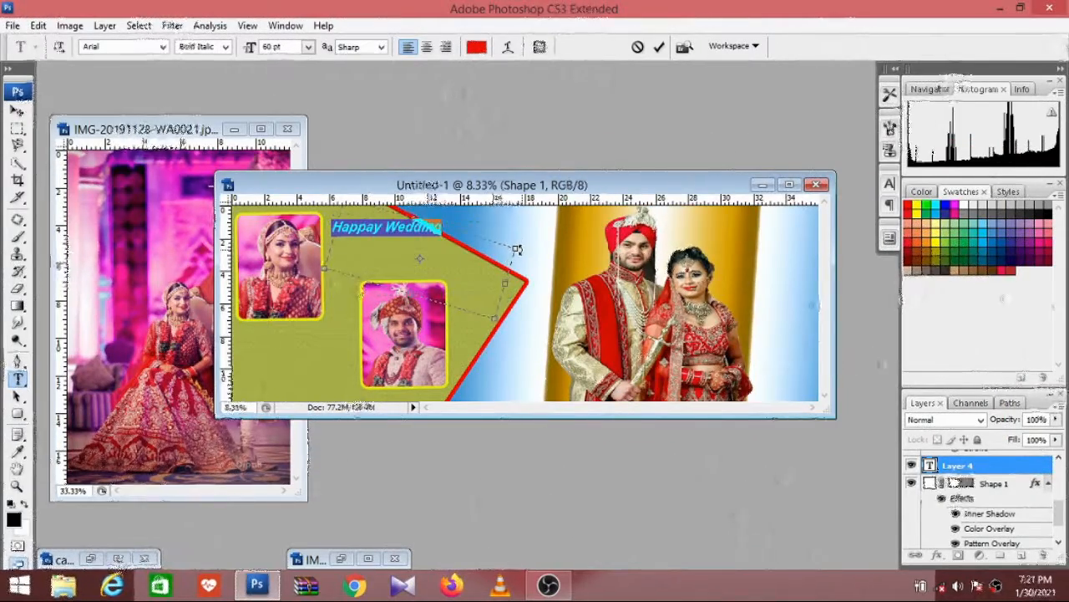
Step: Rotate the title text clockwise to run parallel to the olive shape's slanted upper edge, and shift the shape slightly to the right
drag(518, 219, 524, 260)
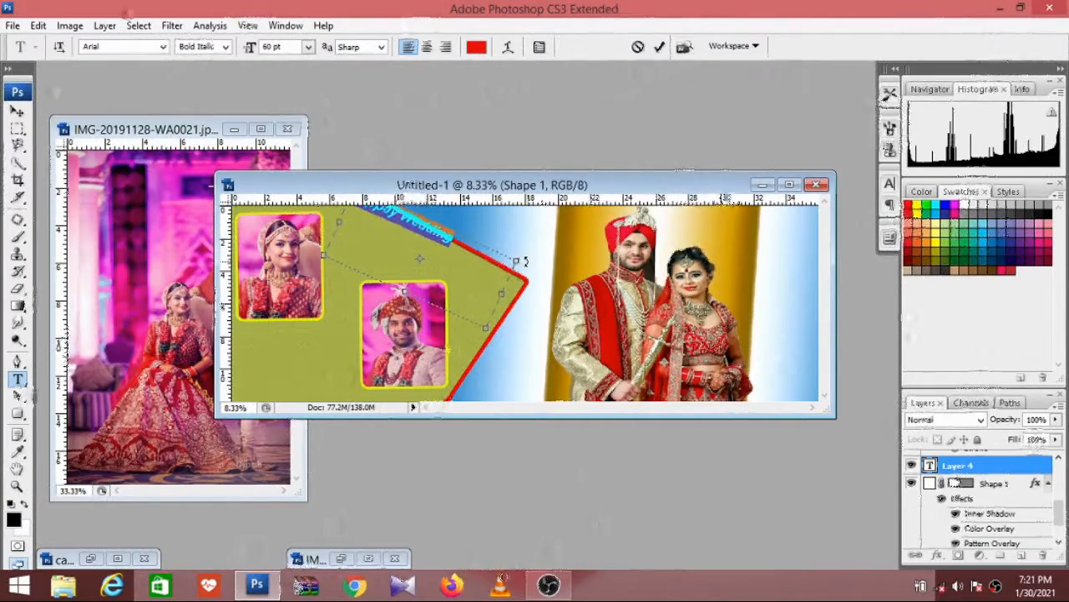
click(17, 110)
drag(479, 271, 488, 268)
Step: Move the rotated title down inside the olive shape and nudge it right until it sits close beneath the red upper edge
click(436, 237)
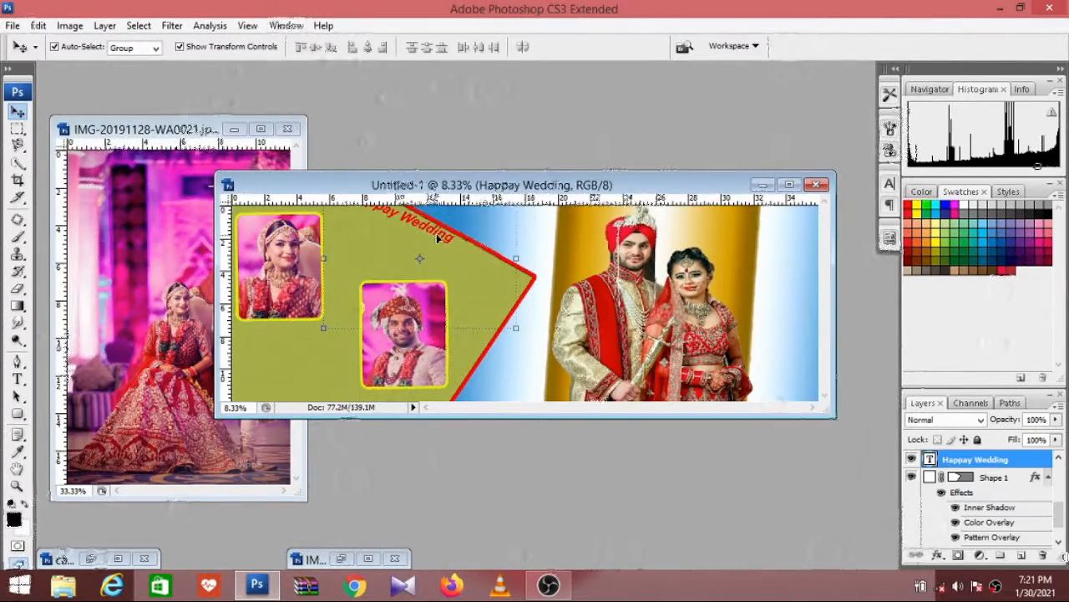
drag(450, 217, 450, 228)
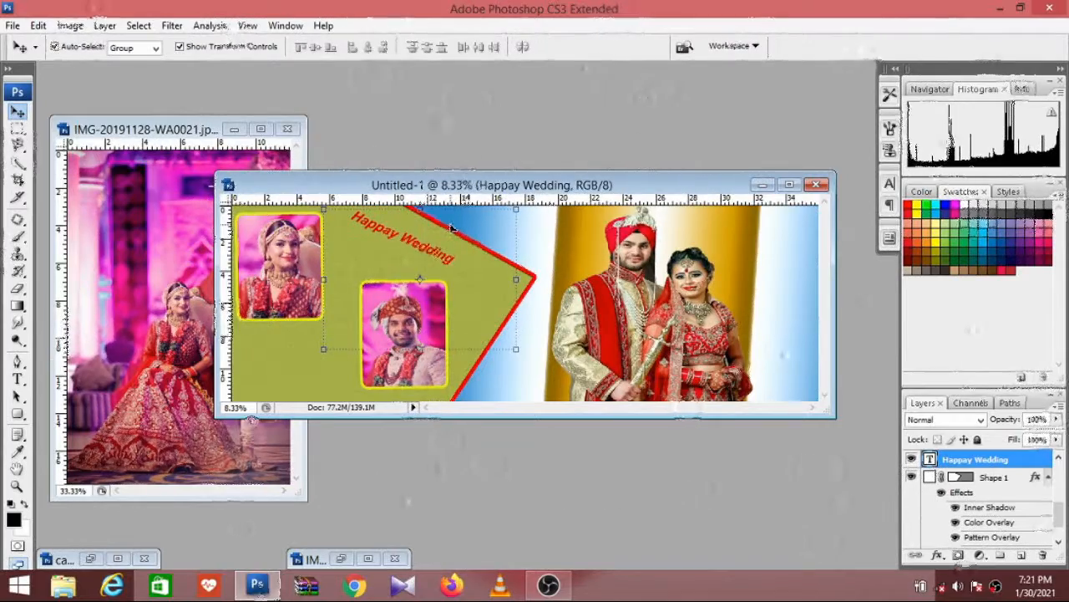
key(shift+Right)
key(shift+Right)
key(shift+Right)
key(shift+Right)
key(shift+Right)
key(shift+Right)
key(shift+Right)
key(shift+Right)
key(shift+Right)
key(shift+Right)
key(shift+Right)
key(shift+Right)
key(shift+Right)
key(shift+Right)
key(shift+Right)
key(shift+Right)
key(shift+Right)
key(shift+Right)
key(shift+Right)
key(shift+Right)
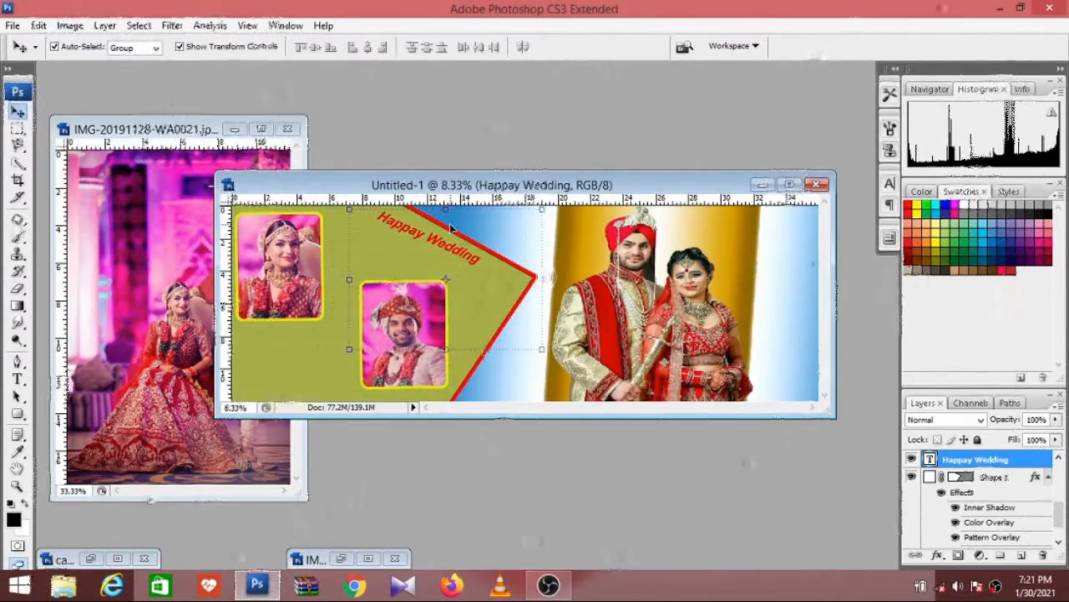
key(shift+Left)
key(shift+Left)
key(shift+Left)
key(shift+Left)
key(shift+Left)
key(shift+Left)
key(shift+Left)
key(shift+Left)
key(shift+Left)
key(shift+Left)
key(shift+Left)
key(shift+Left)
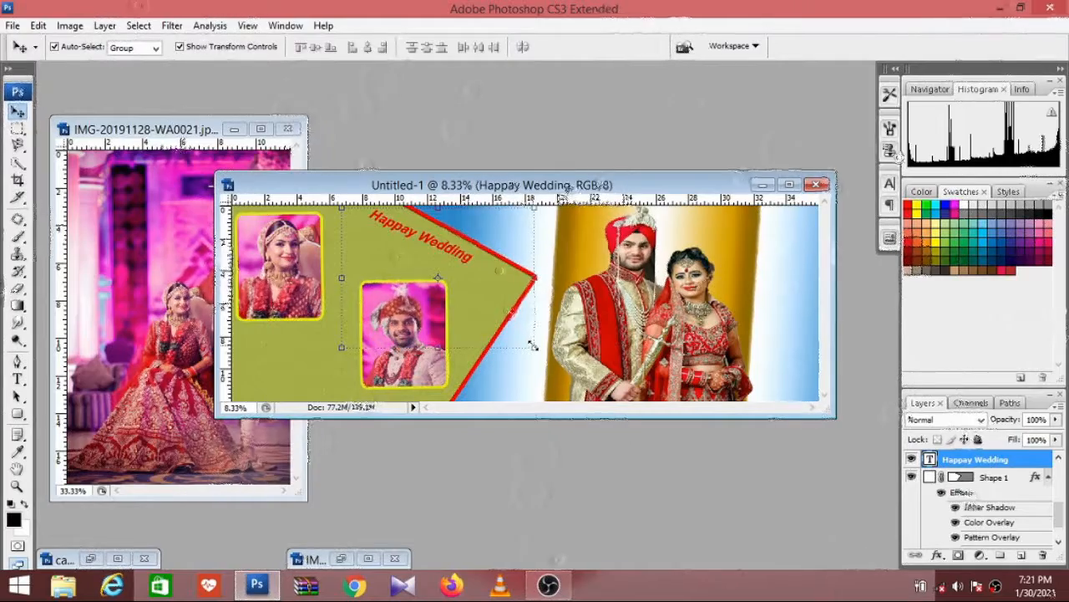
Step: Scale the title to 147.5% width and 171.3% height, nudge it to X 3643.5 px and Y 1816.5 px, and apply the transformation
drag(534, 345, 629, 456)
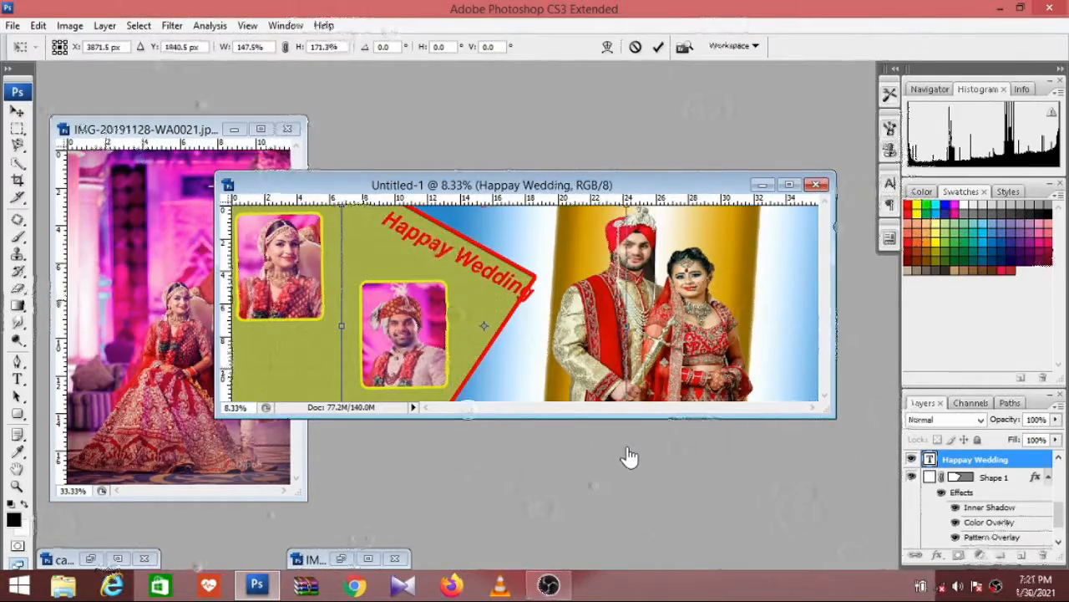
key(Left)
key(Left)
key(Left)
key(Left)
key(Left)
key(Left)
key(Left)
key(Left)
key(Left)
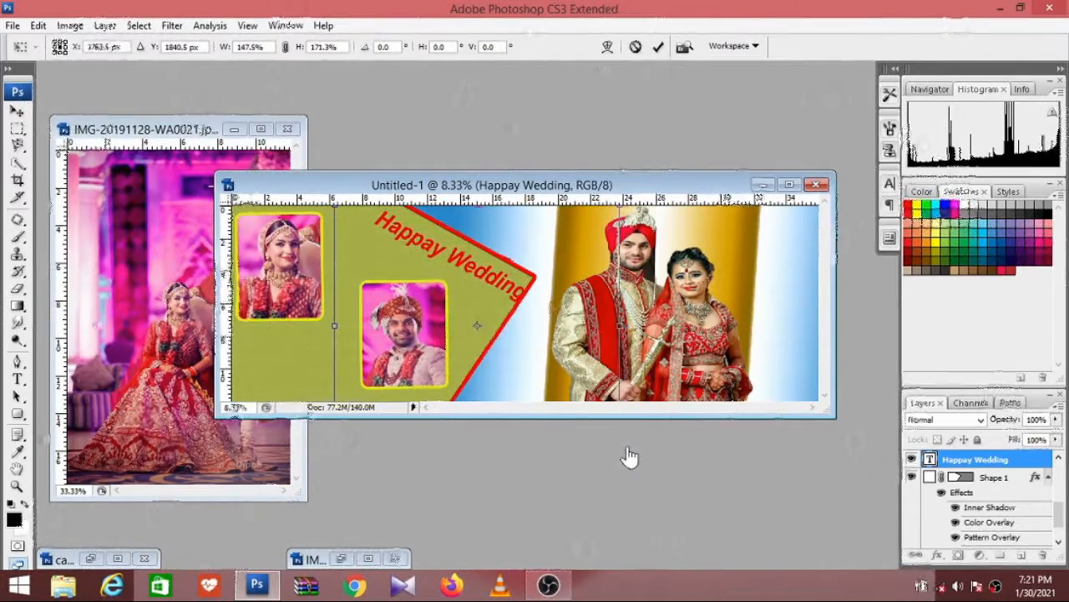
key(Left)
key(Left)
key(Left)
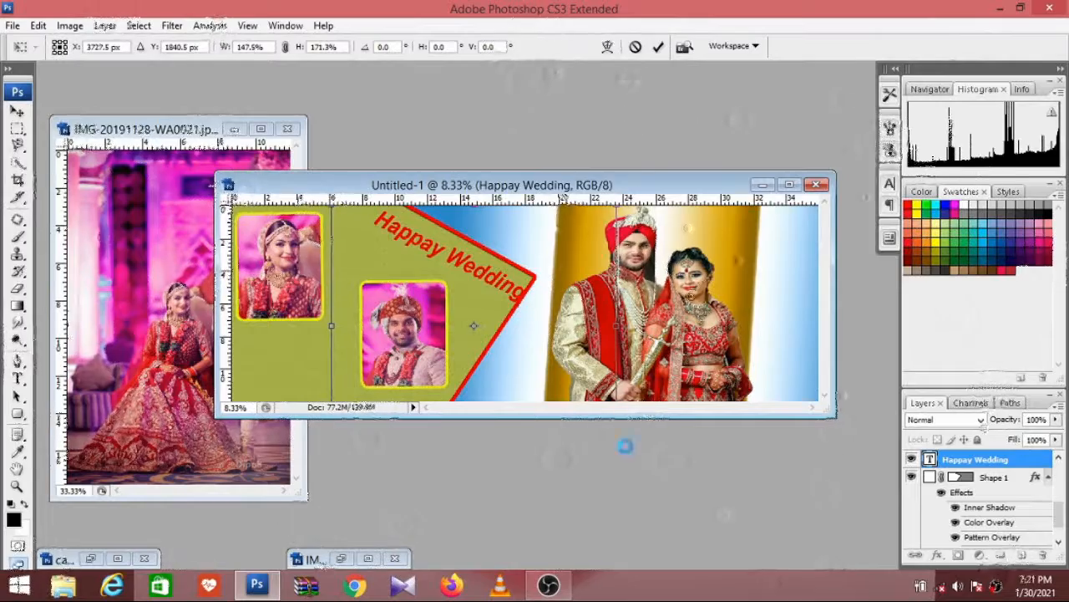
key(Left)
key(Left)
key(Up)
key(Up)
key(Up)
key(Up)
key(Up)
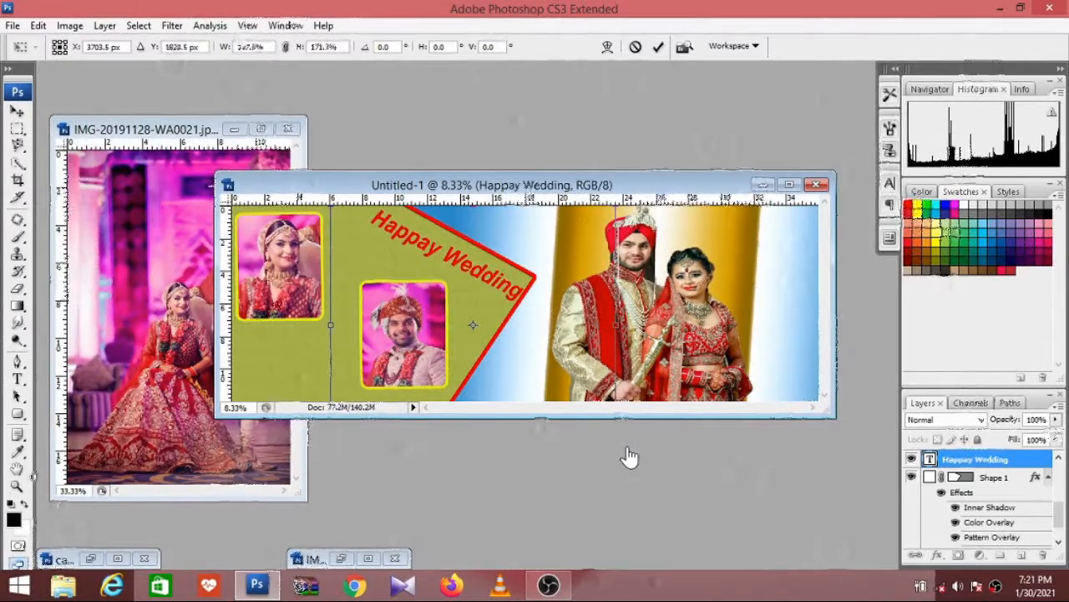
key(Up)
key(Up)
key(Up)
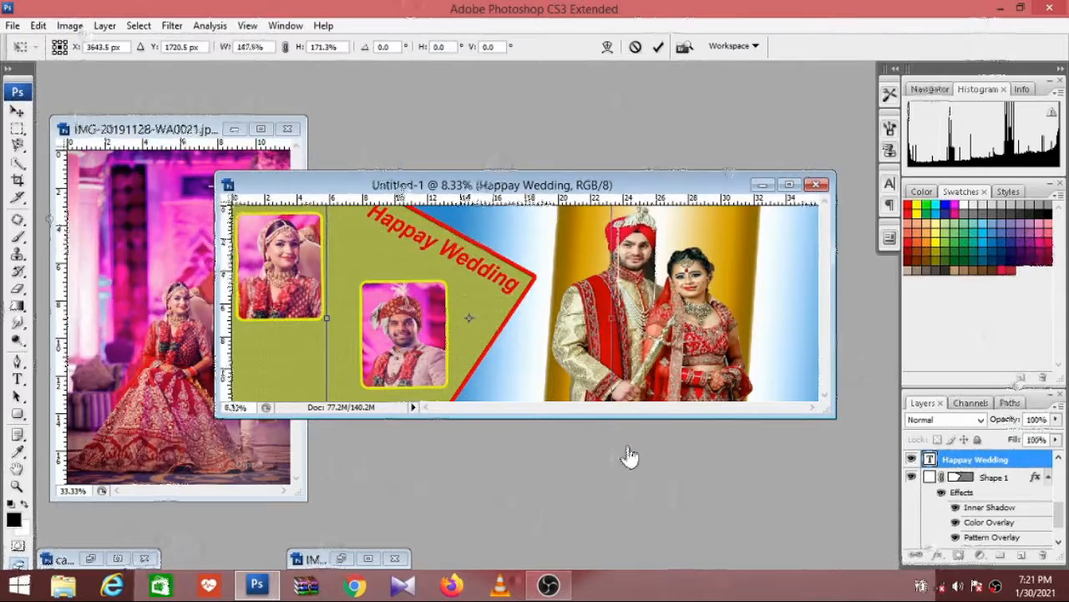
key(Left)
key(Left)
key(Left)
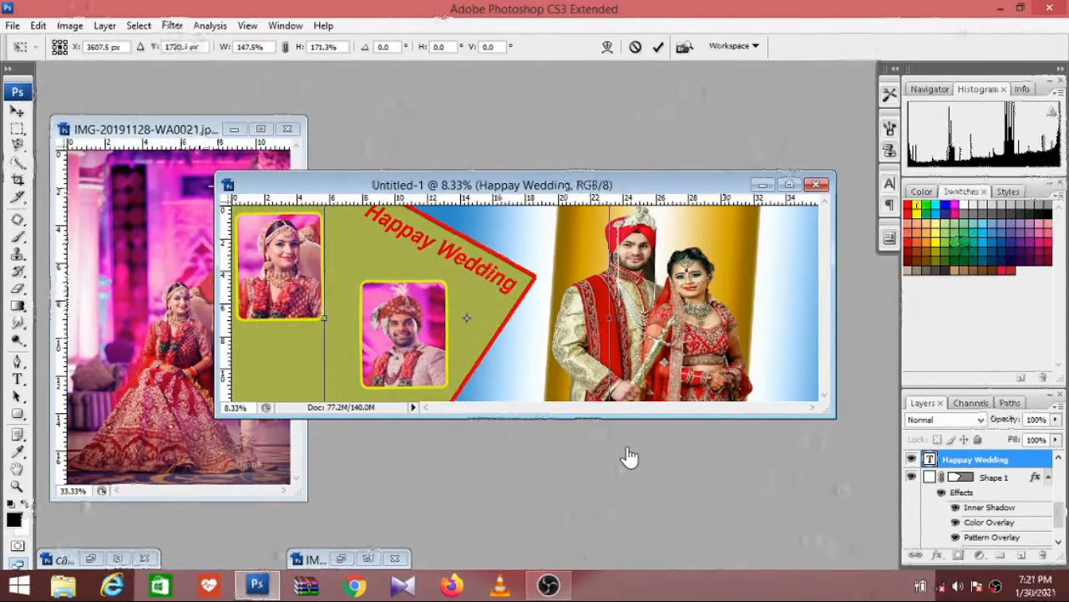
key(Right)
key(Down)
key(Down)
key(Down)
key(Down)
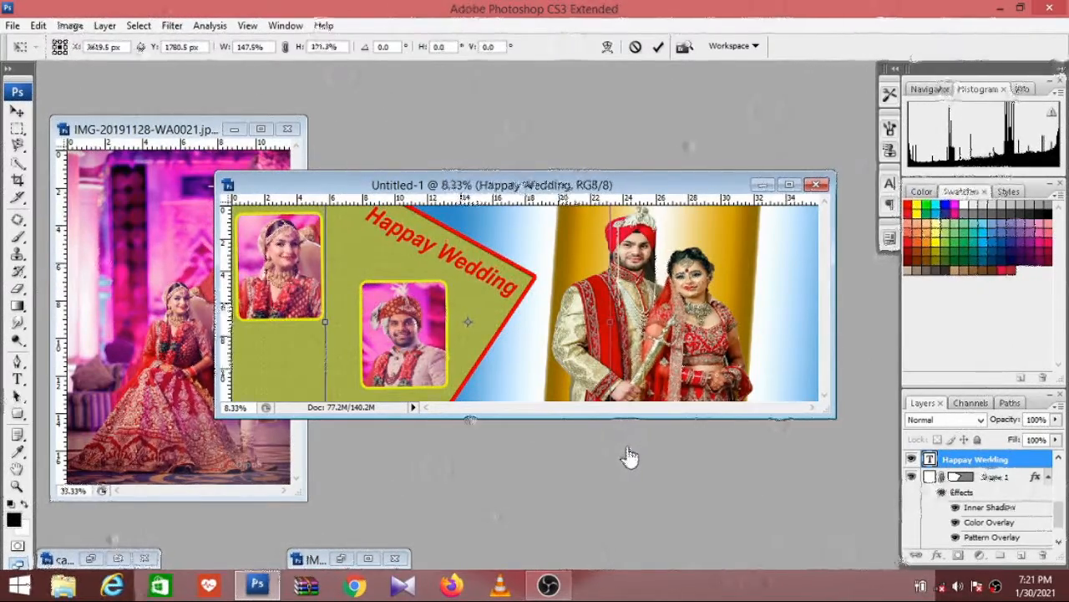
key(Right)
key(Right)
key(Down)
key(Down)
key(Down)
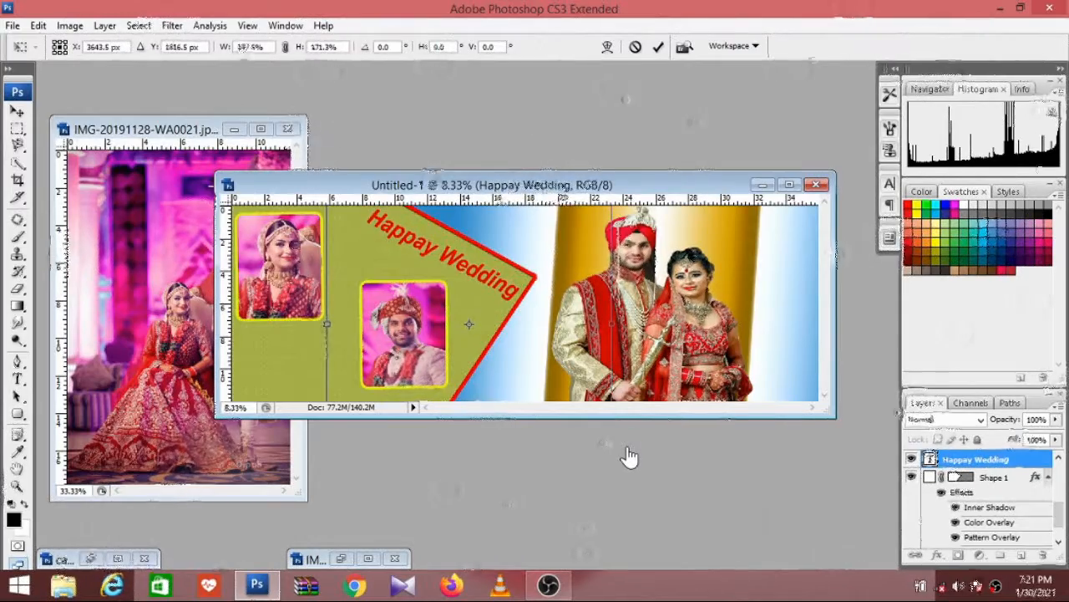
click(17, 111)
click(464, 231)
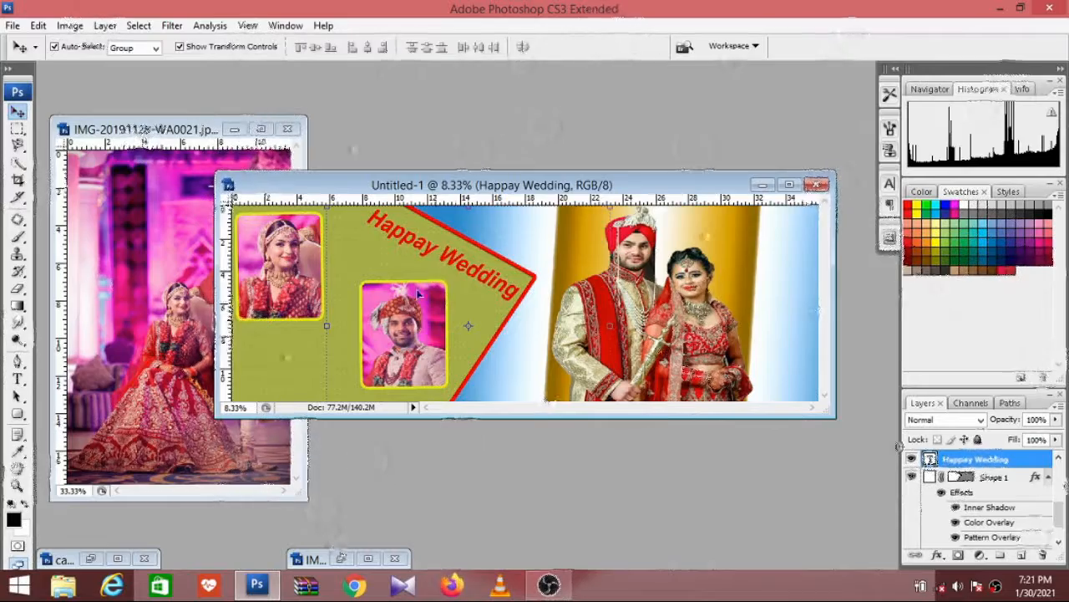
Step: Add an Arial Bold Italic 60 pt text box below the bride's frame containing the couple's first names joined by "With"
click(302, 357)
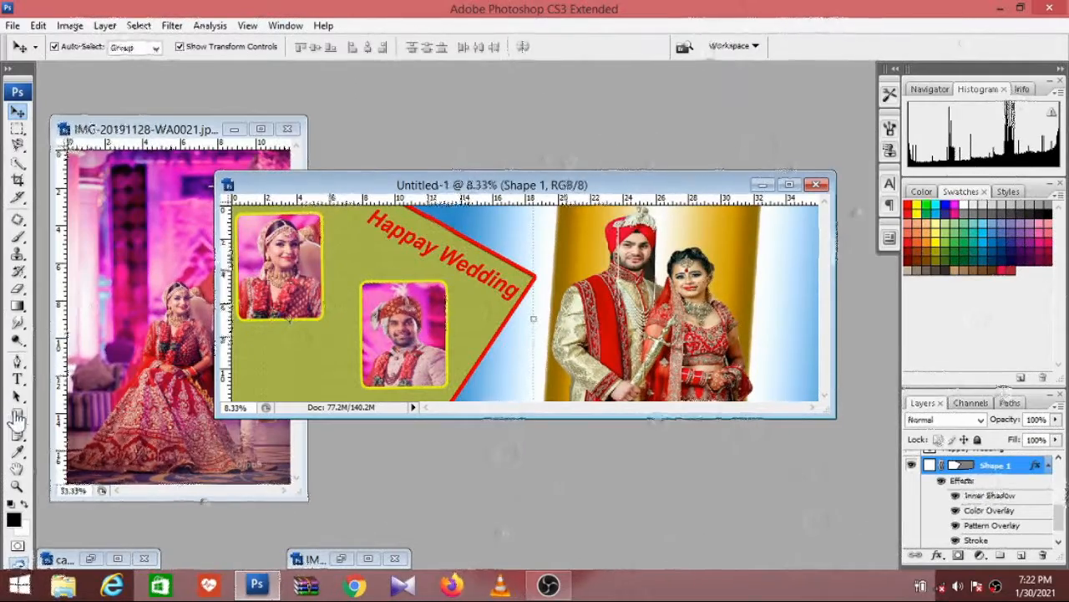
click(18, 378)
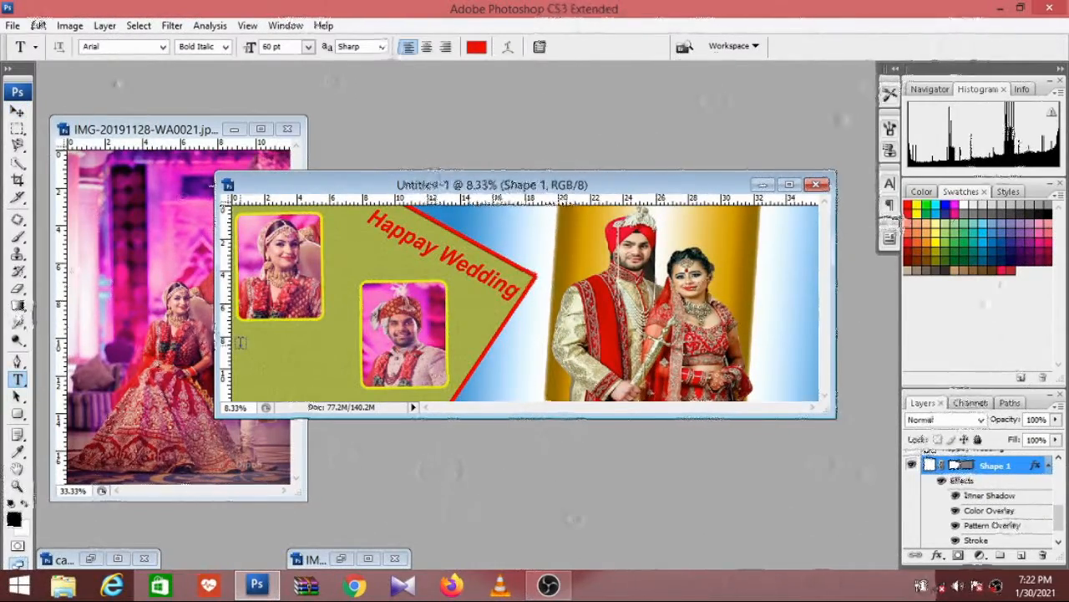
drag(357, 362, 360, 372)
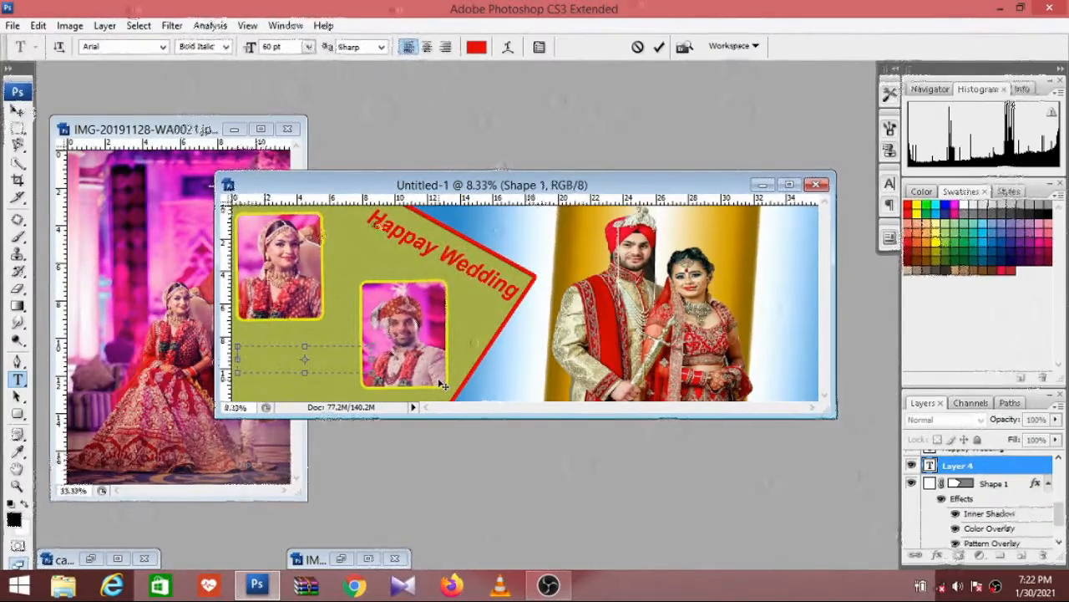
text(Anu)
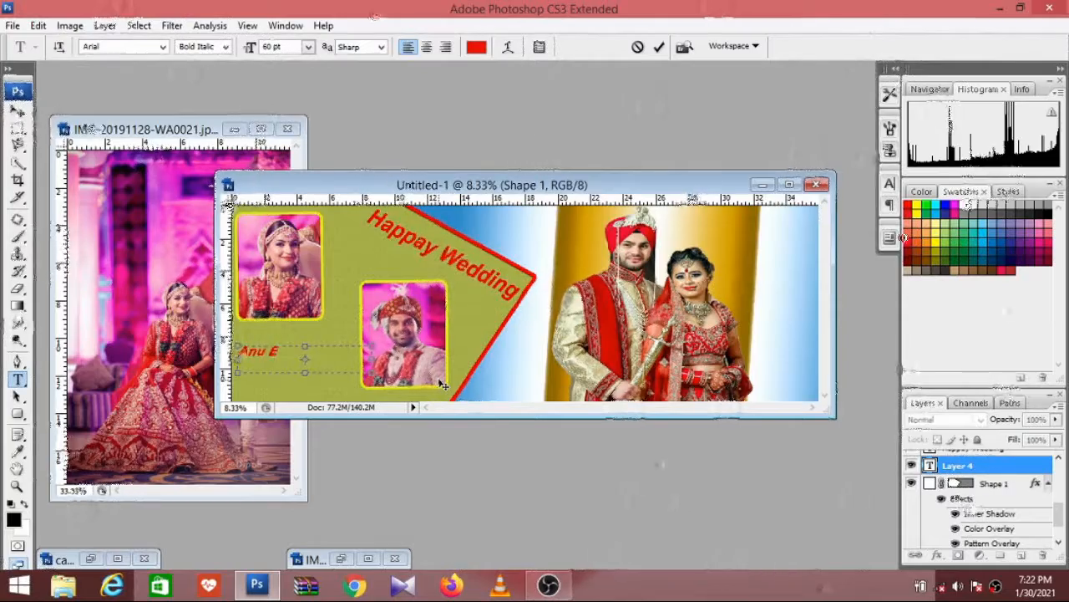
text( With Anup)
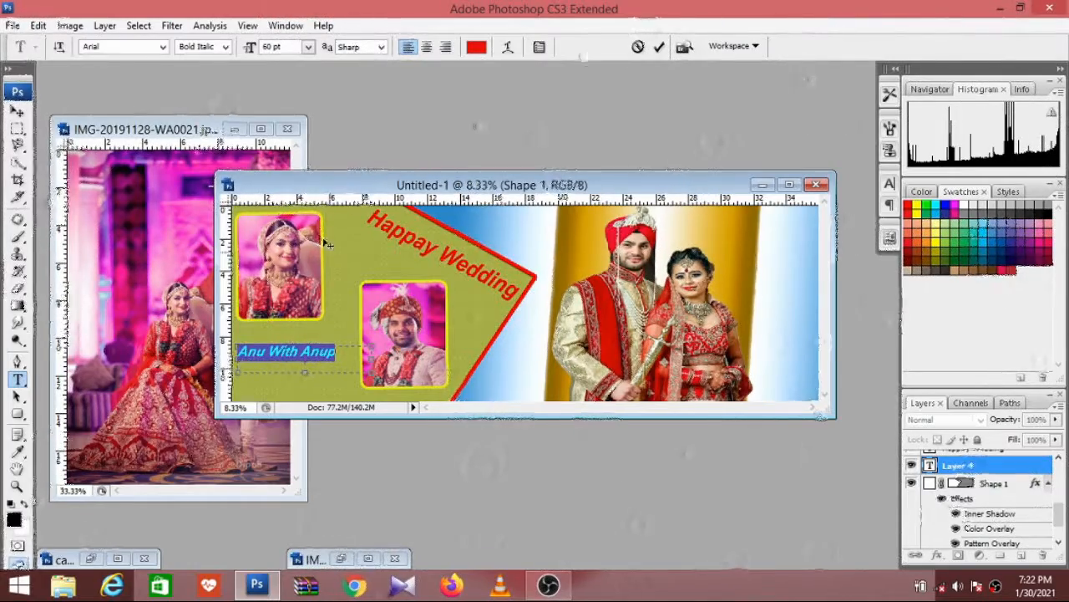
Step: Set the colour of the couple's names text to white, hex ffffff, and finish editing it
click(476, 48)
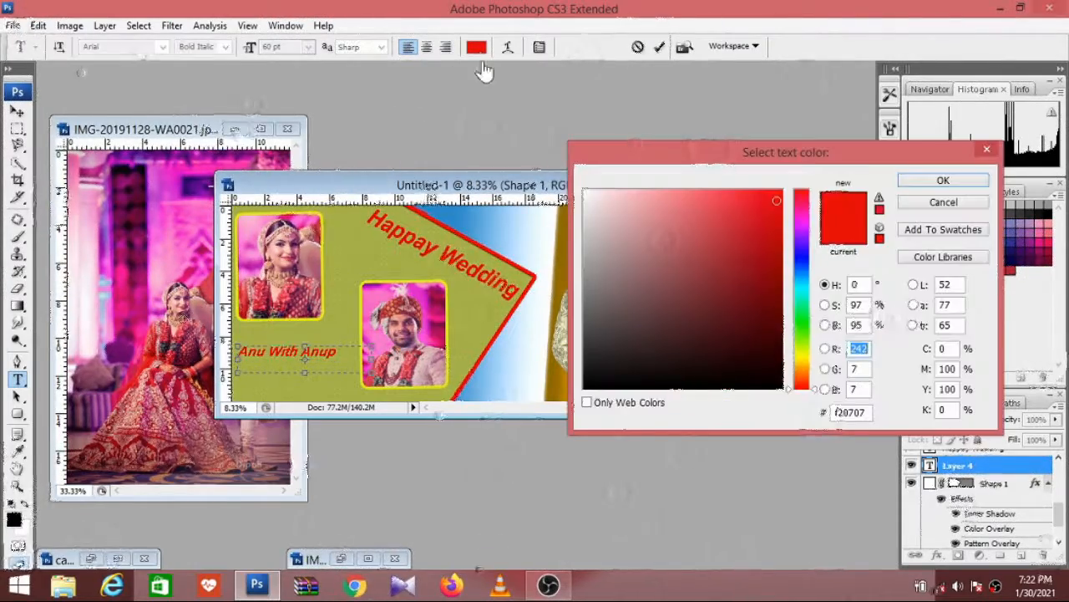
click(757, 376)
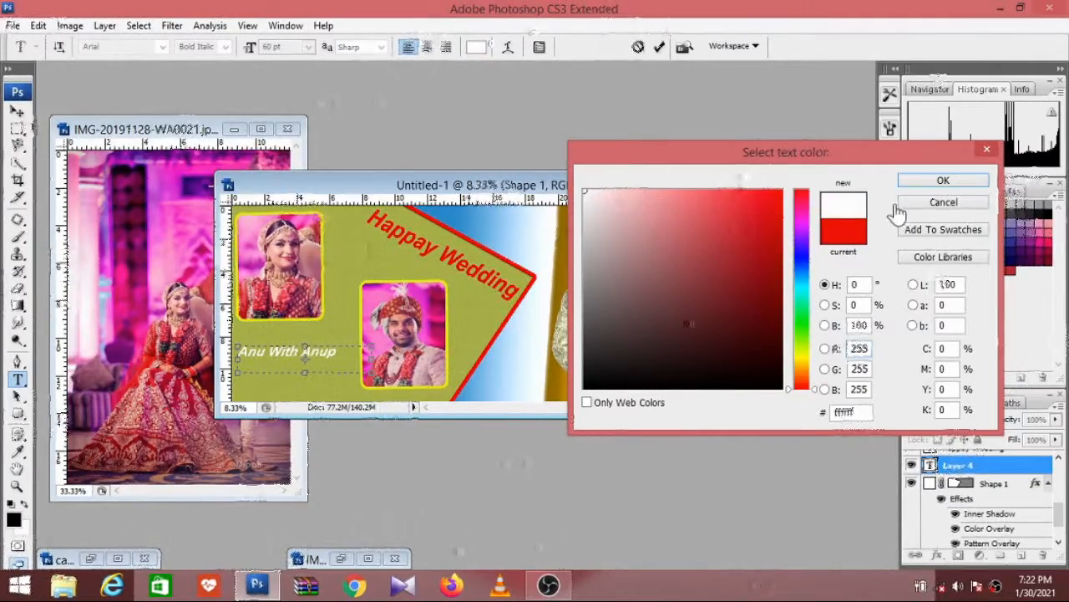
click(935, 181)
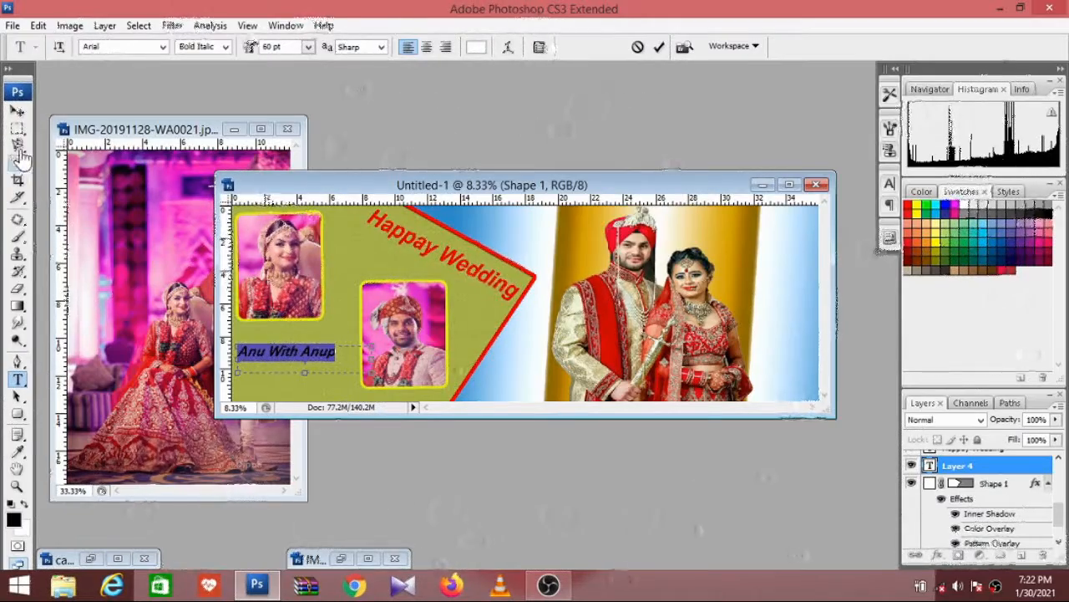
click(18, 113)
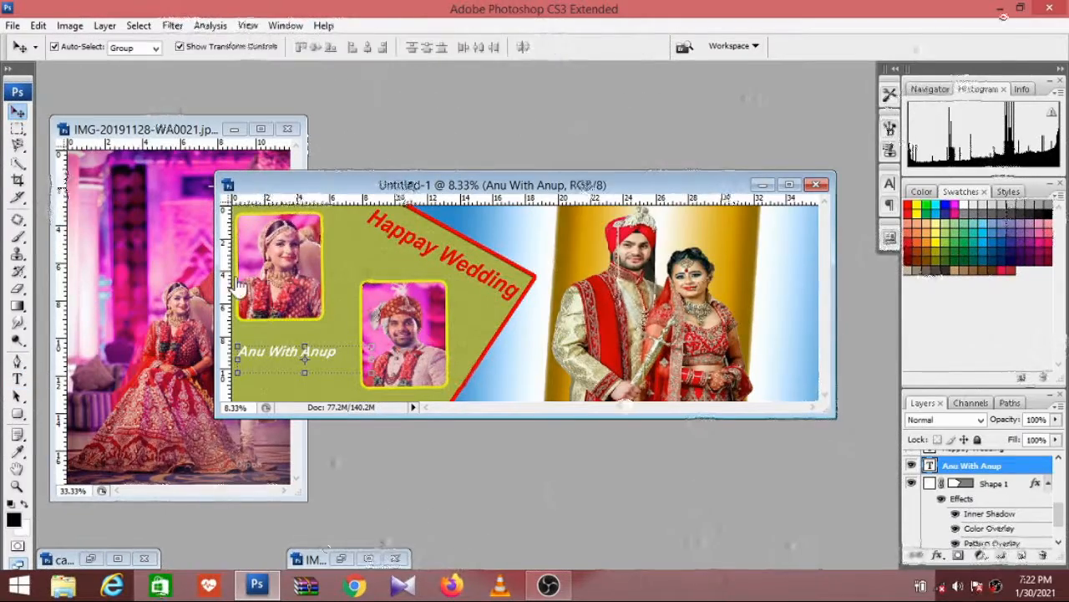
Step: Enlarge the couple's names text to 155.7% height, fit it beneath the bride's frame up to the groom's frame, and apply the transformation
click(286, 352)
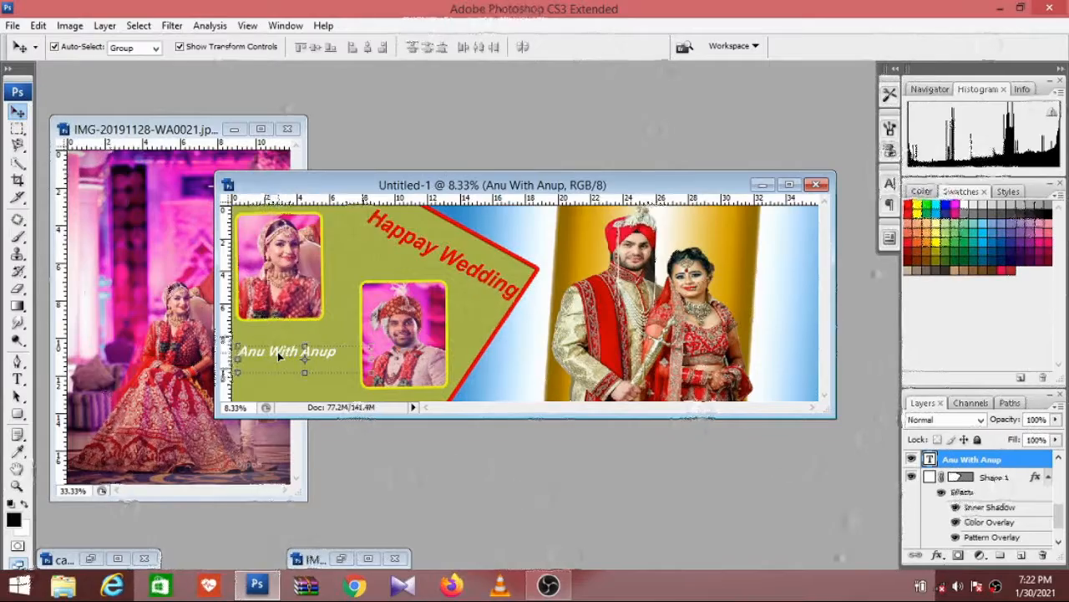
drag(275, 357, 283, 343)
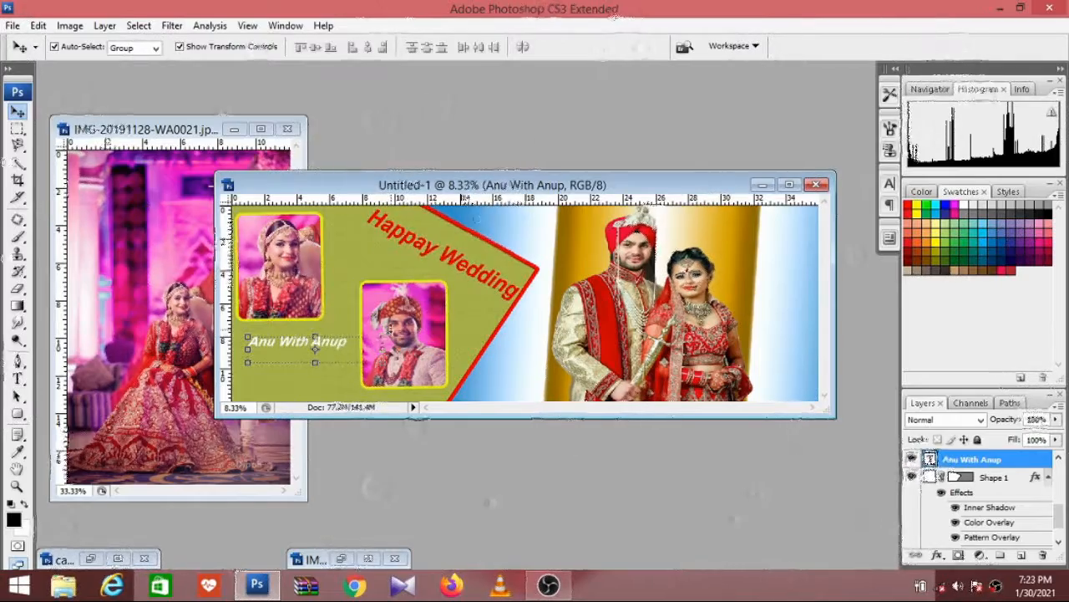
key(ctrl+t)
mouse_move(382, 338)
mouse_down()
mouse_move(438, 317)
mouse_move(374, 340)
mouse_up()
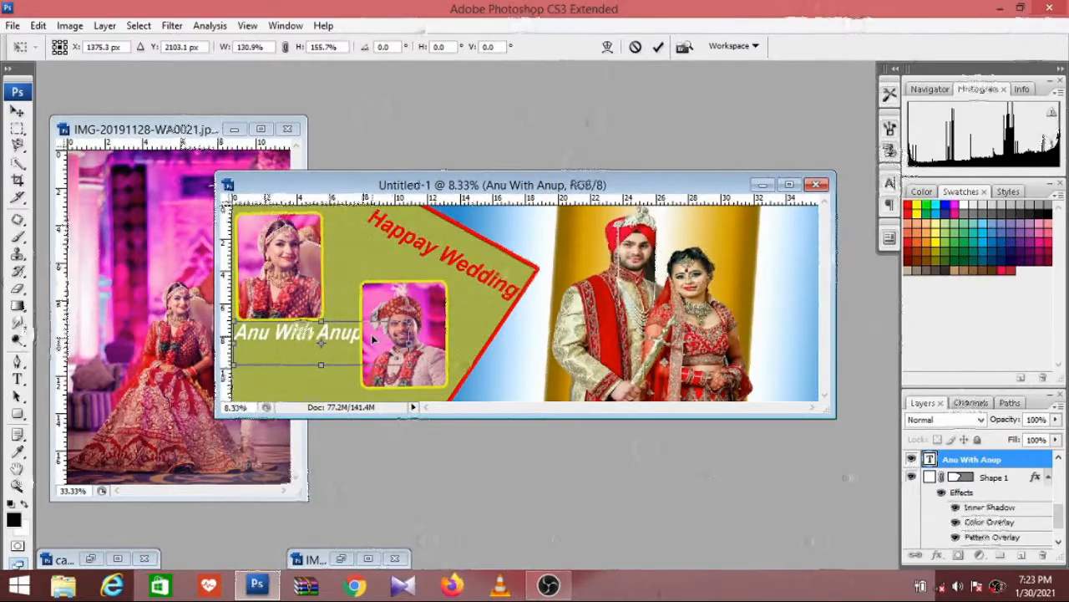
drag(408, 320, 405, 319)
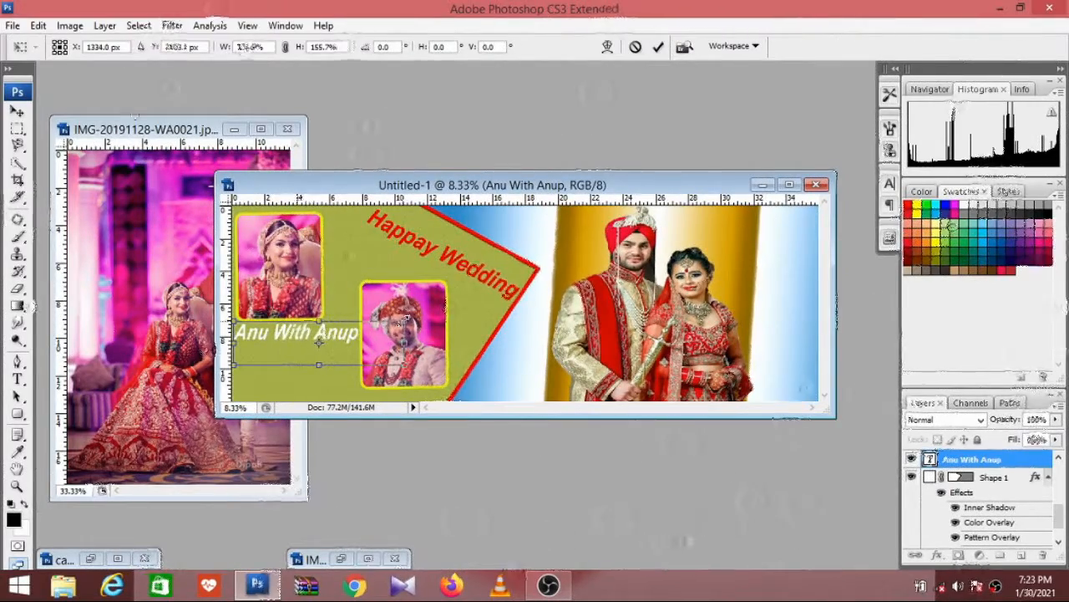
click(17, 110)
click(438, 229)
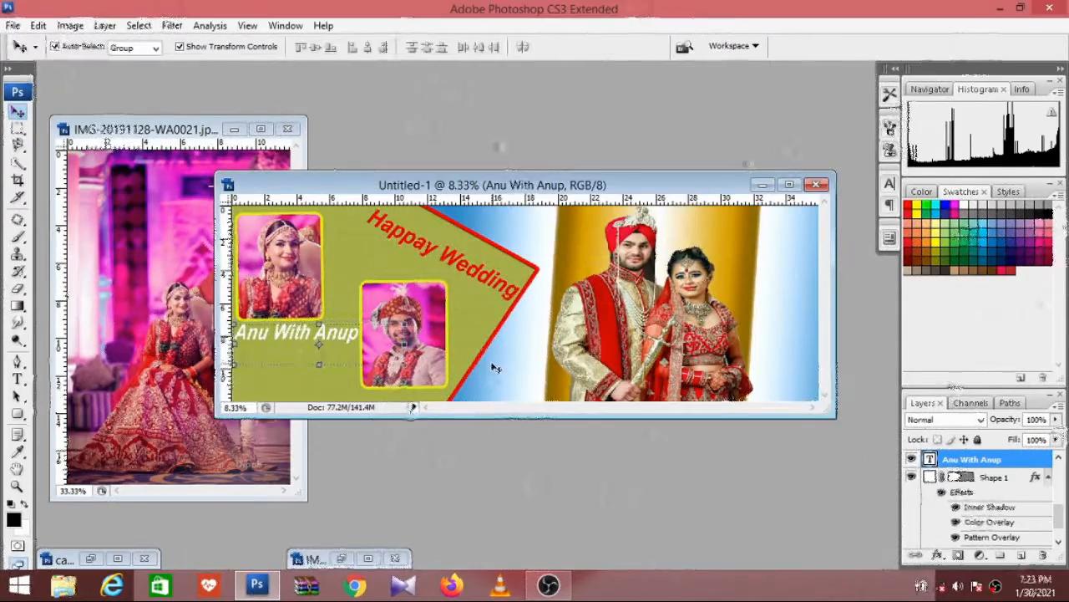
Step: Add a white Arial Bold Italic 60 pt text box below the couple's names reading "Wedding 25 march"
click(319, 354)
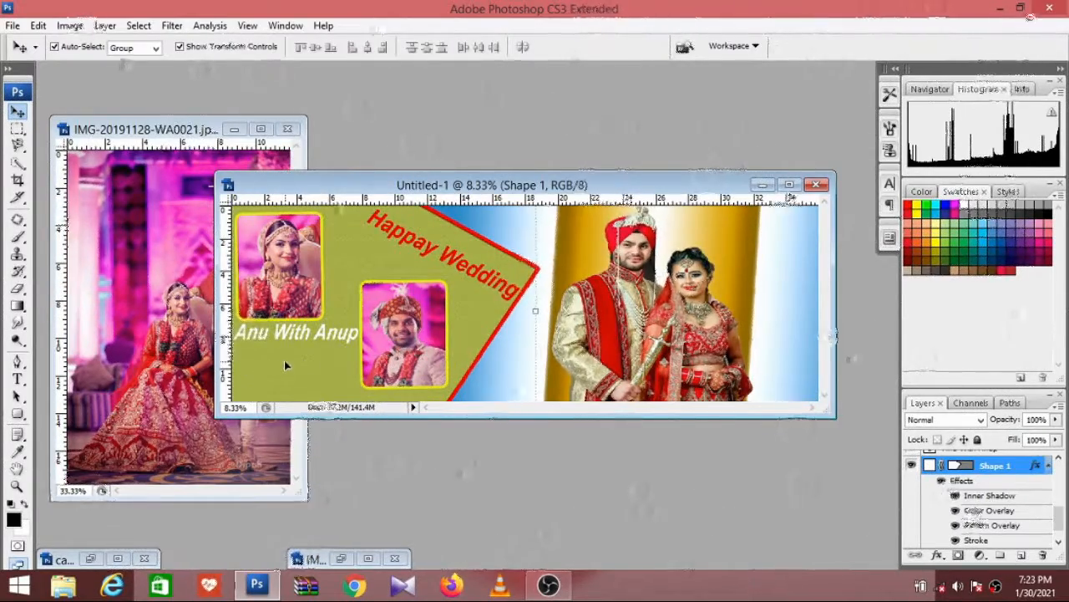
click(17, 379)
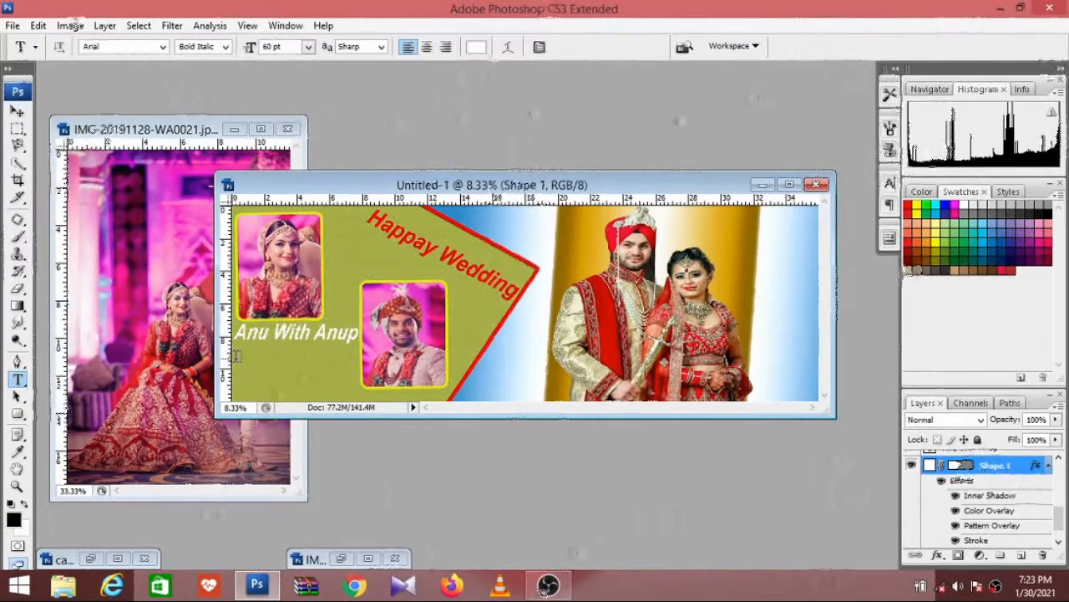
drag(348, 377, 414, 377)
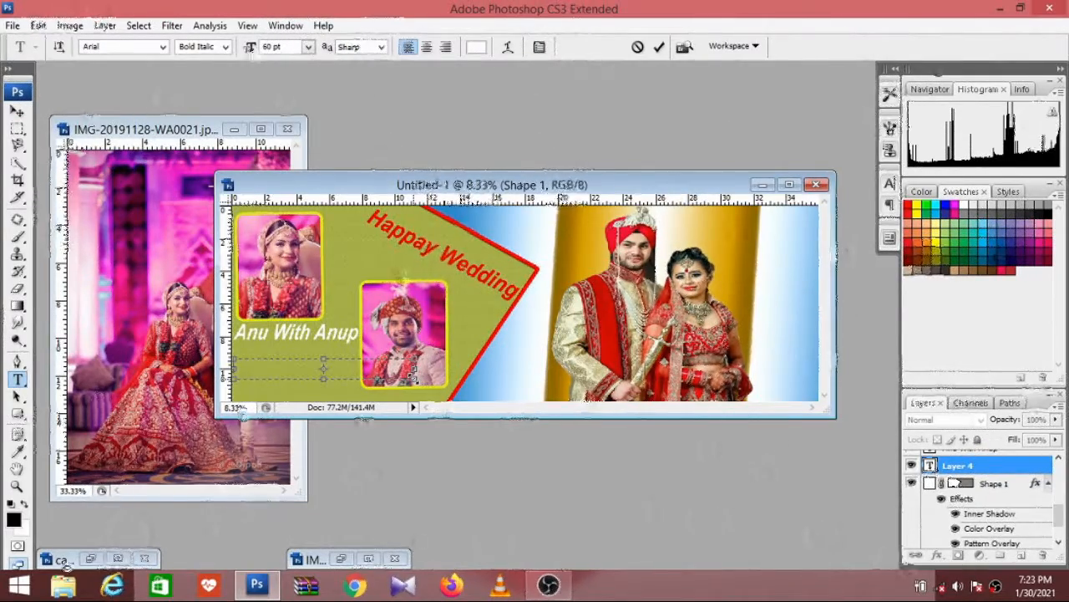
text(We)
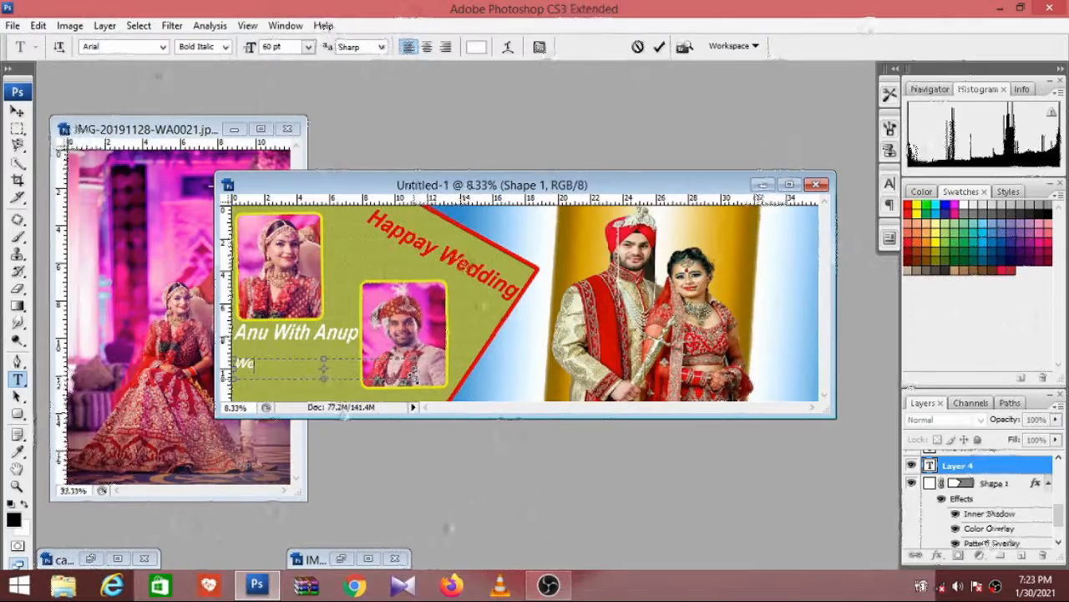
text(dding)
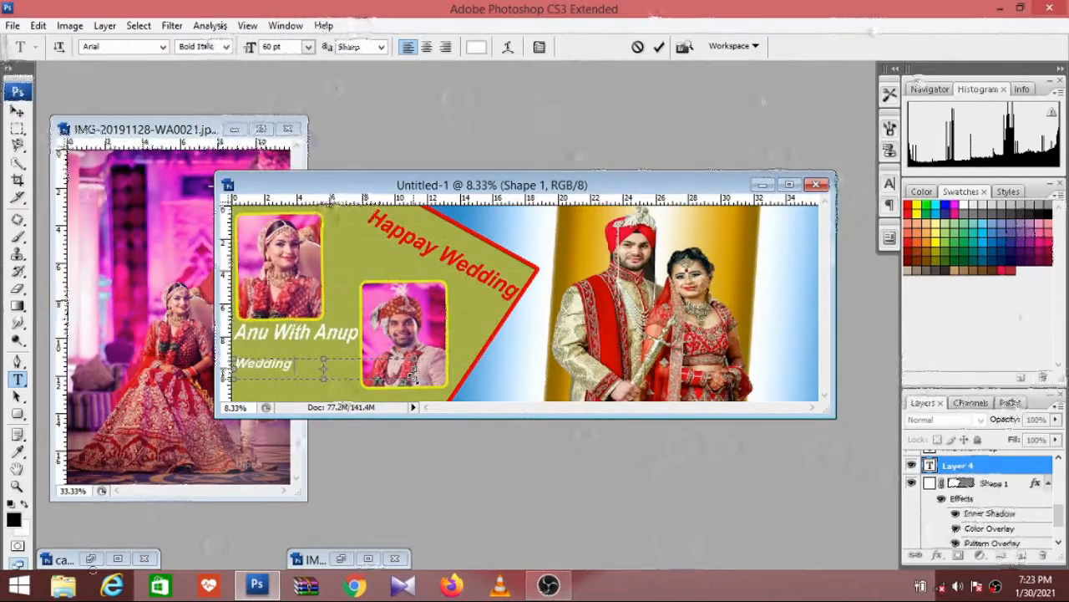
text(25)
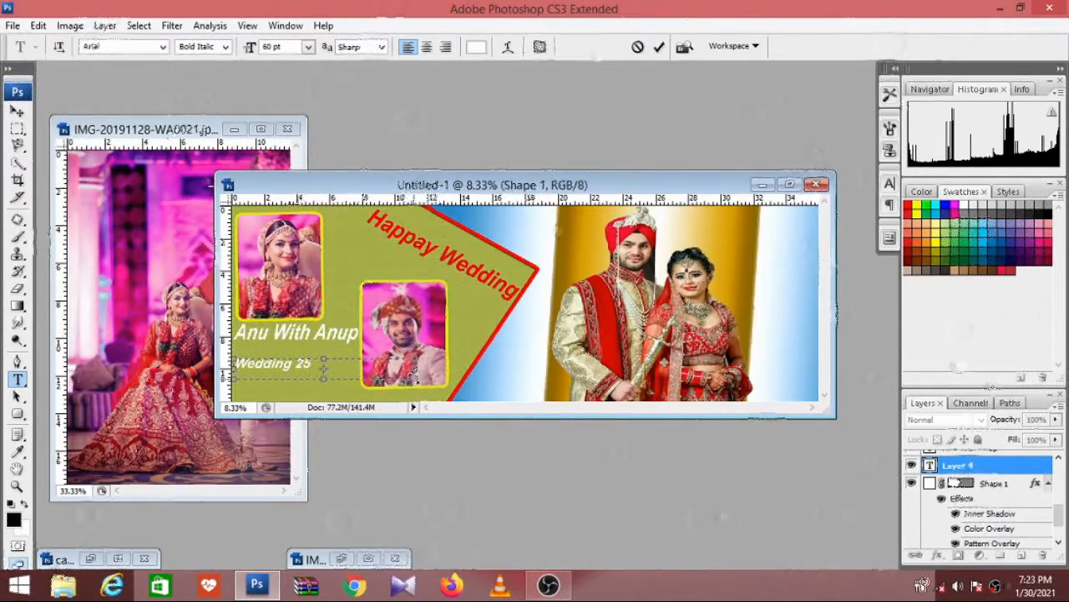
text( ma)
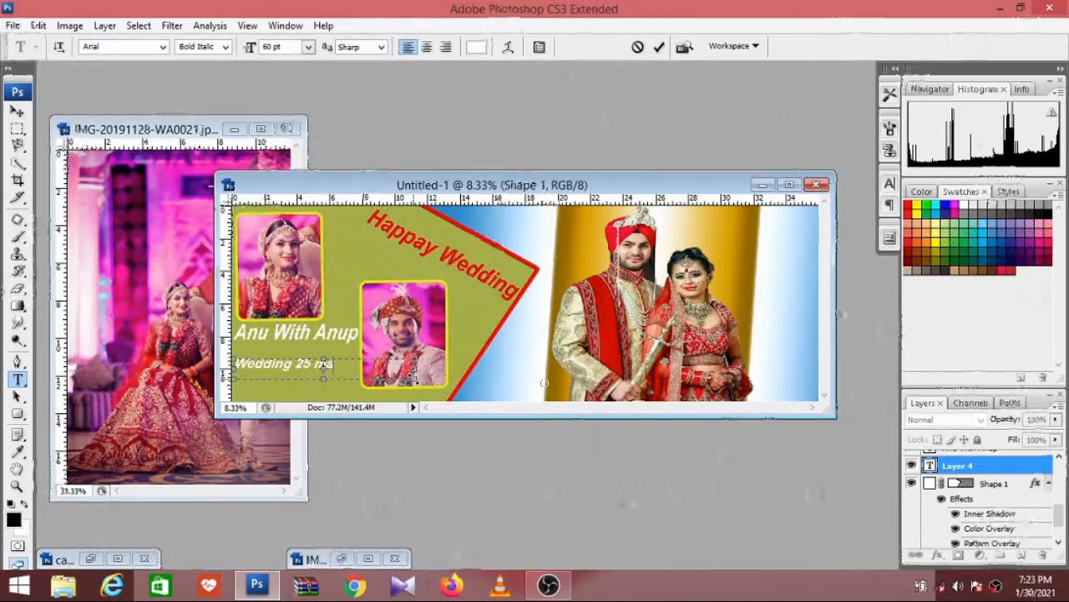
text(rch)
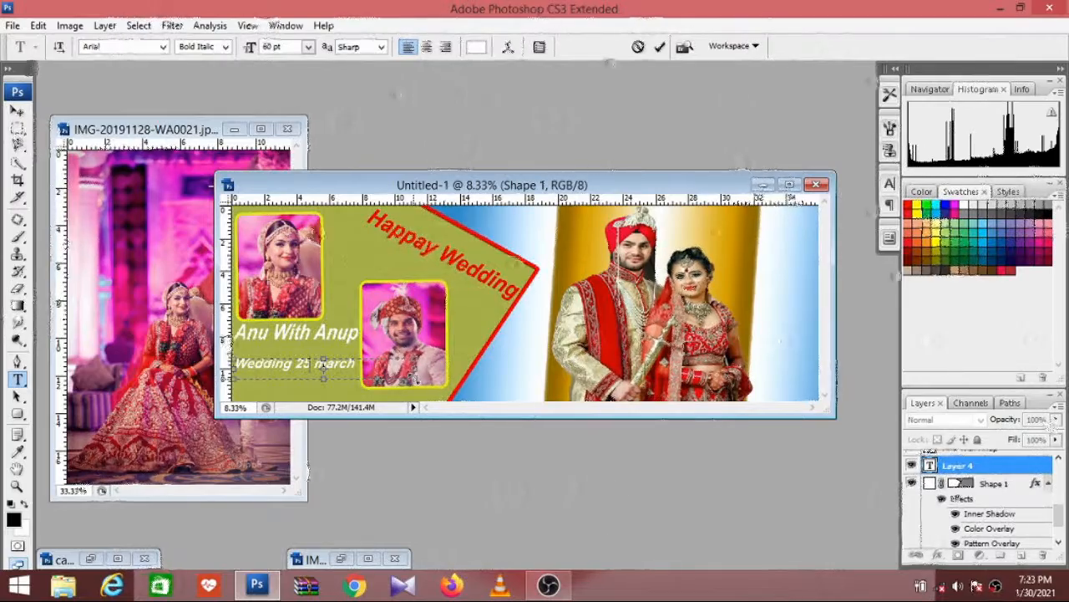
Step: Complete the date line so it reads "Wedding 25th march 2020" and finish editing it
key(Left)
key(Left)
key(Left)
key(Left)
key(Left)
key(Left)
text(th)
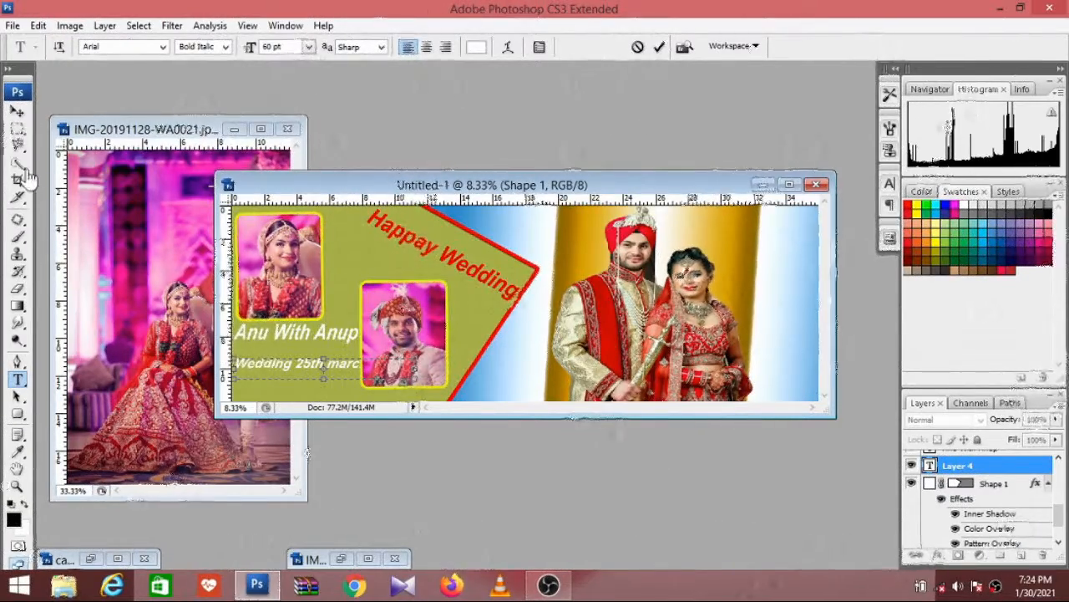
click(18, 111)
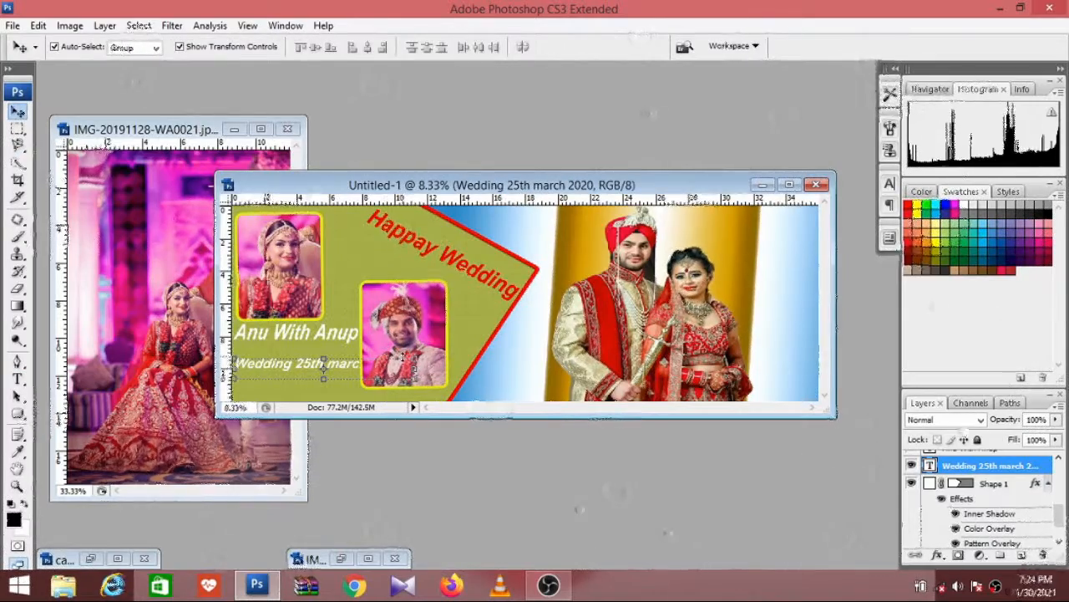
Step: Scale the wedding date text to 71.1% width and 146.1% height, place it beneath the couple's names, and apply the transformation
key(ctrl+t)
drag(413, 374, 369, 353)
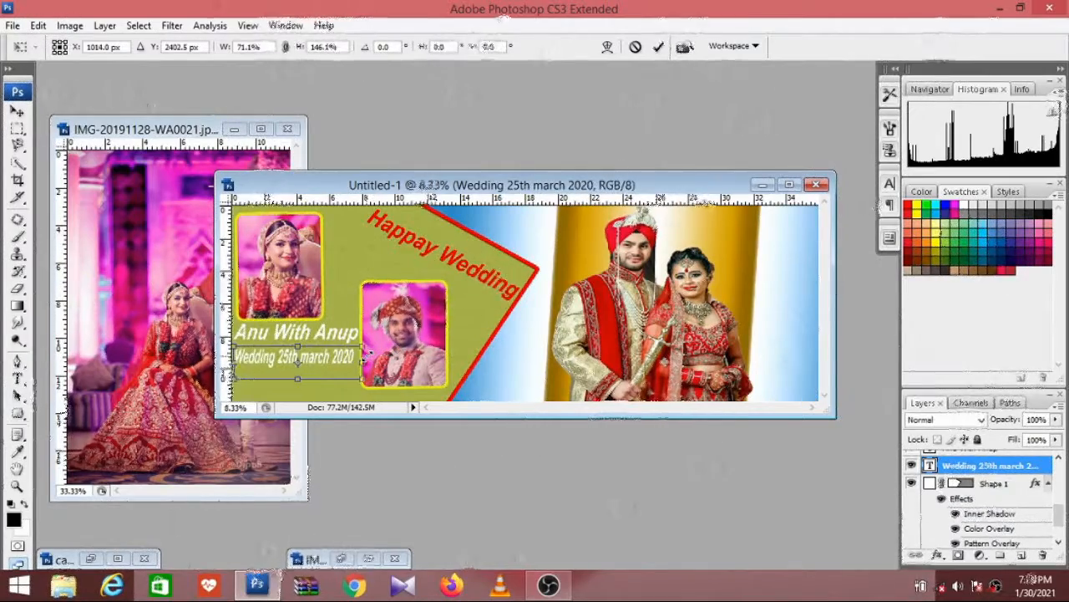
click(16, 109)
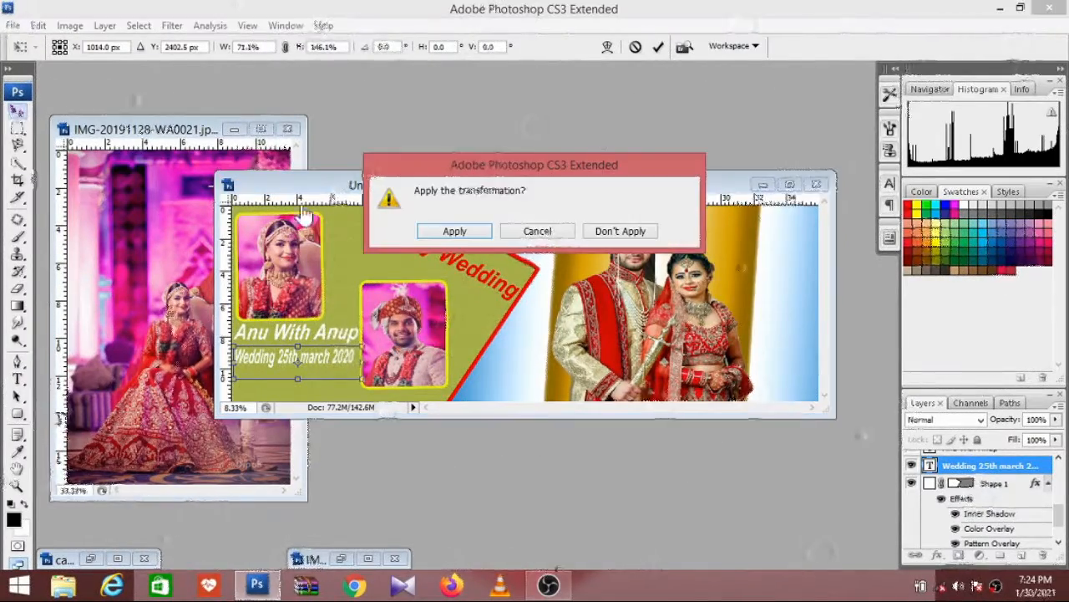
click(426, 240)
click(473, 311)
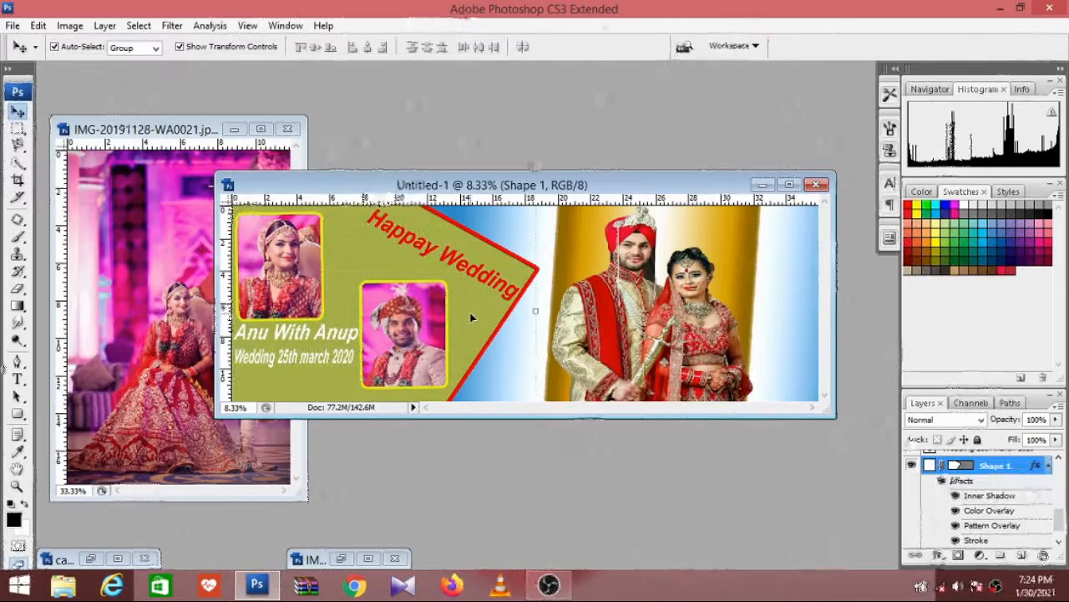
Step: Move the wedding date line slightly down, and lower the couple's names a little to balance the spacing beneath the bride's frame
click(299, 365)
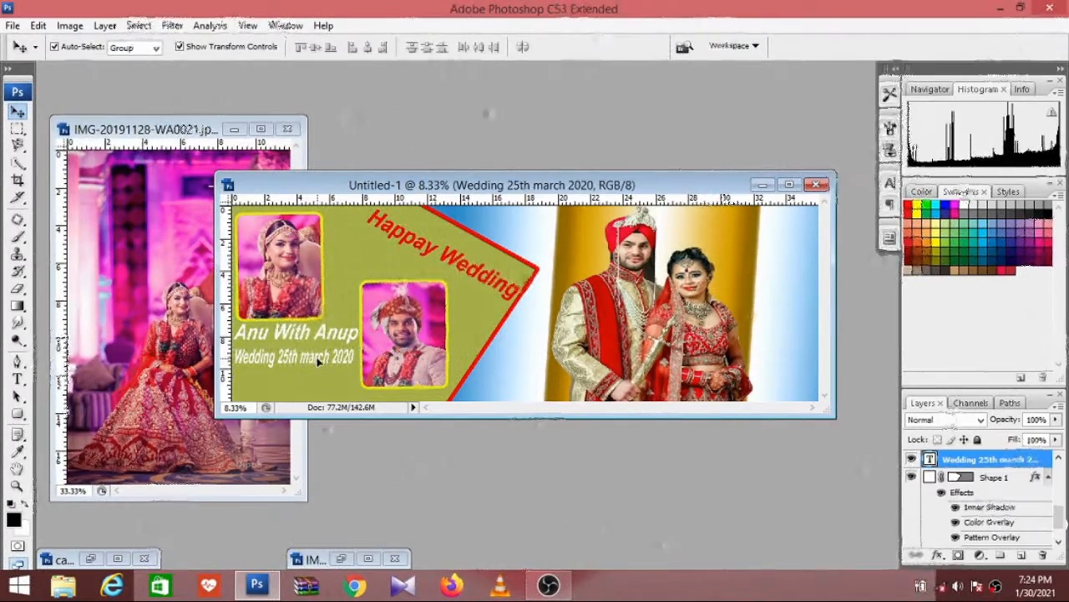
drag(317, 361, 318, 369)
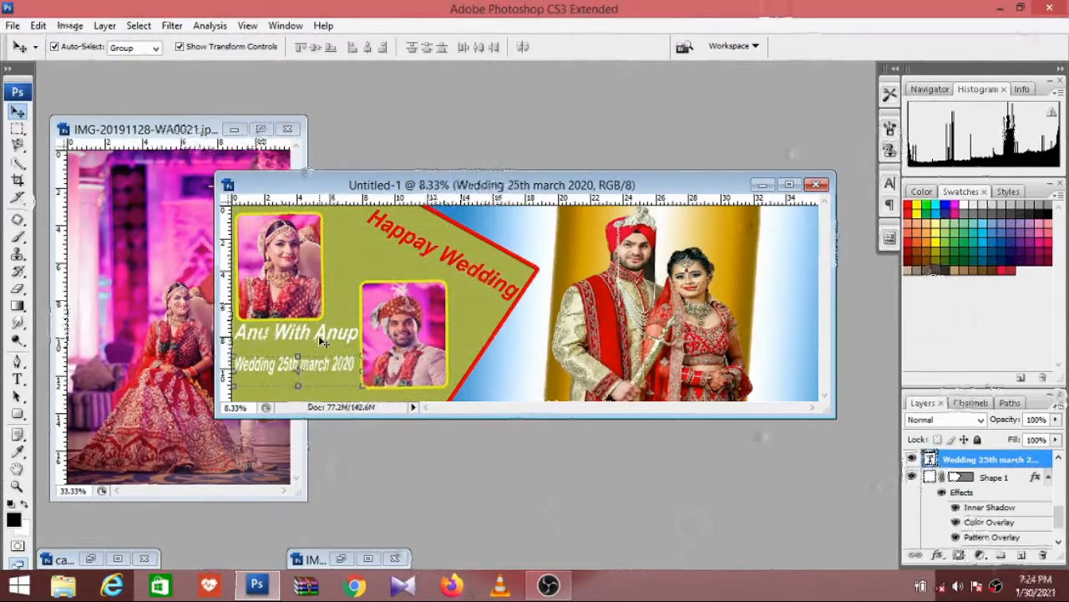
click(306, 336)
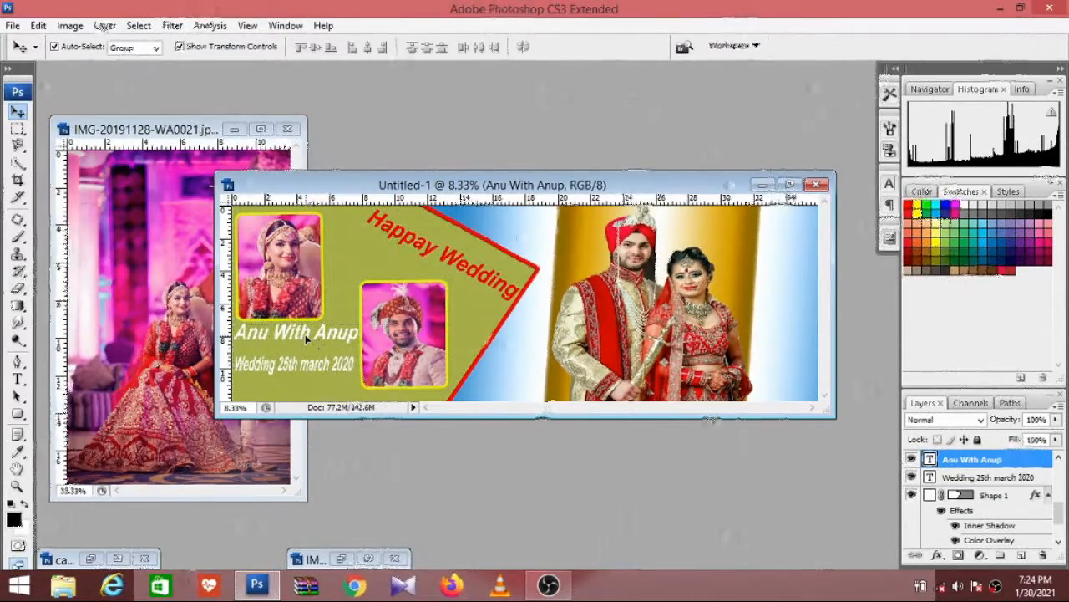
drag(305, 335, 305, 341)
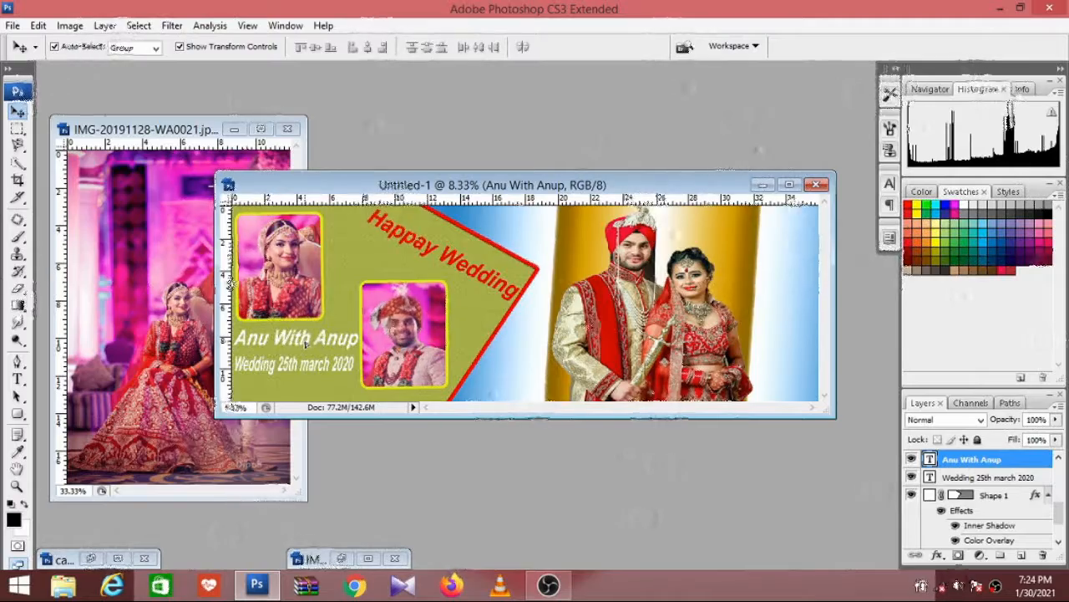
Step: Select the title layer and choose the round floral ornament for the Custom Shape tool
click(368, 264)
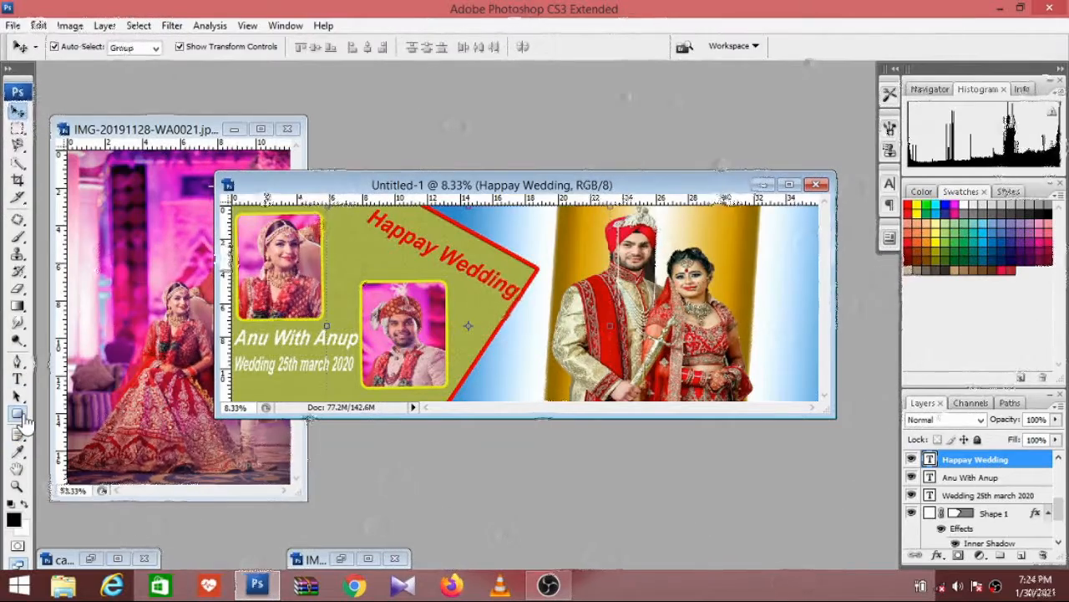
drag(25, 422, 117, 491)
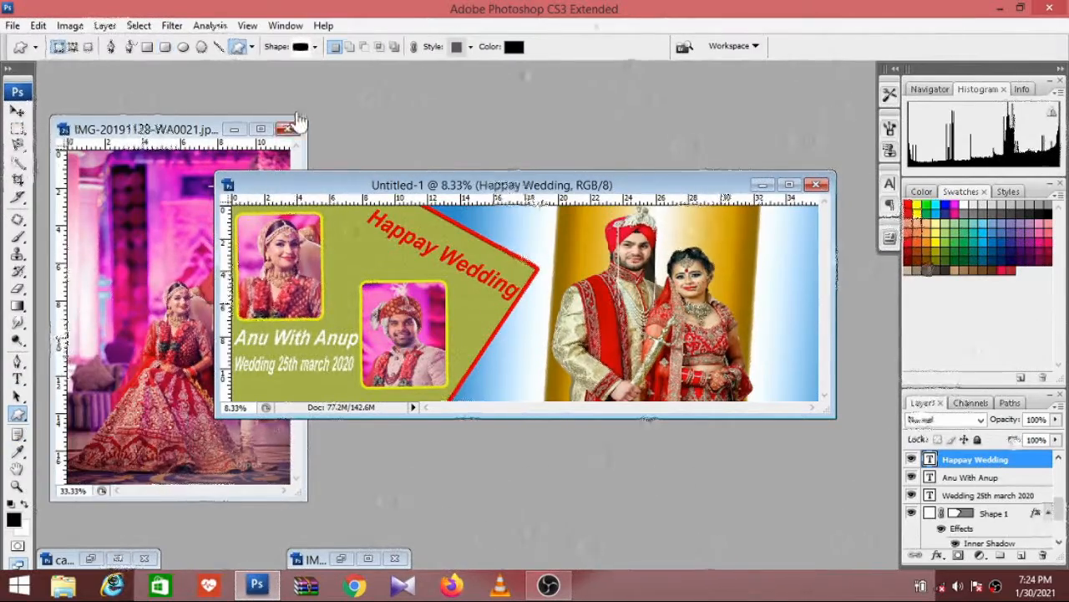
click(251, 47)
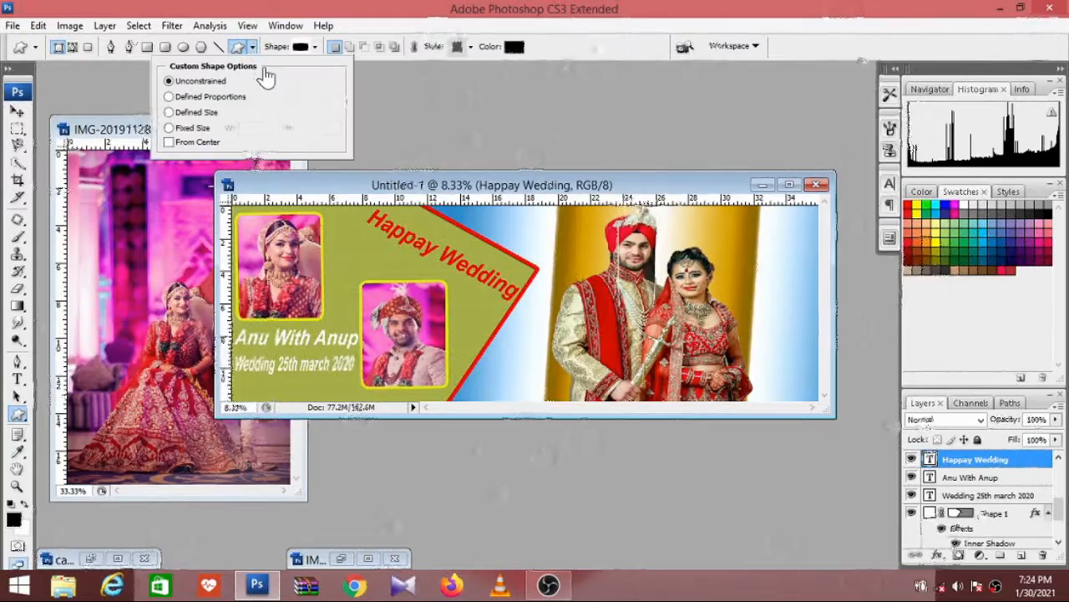
click(315, 47)
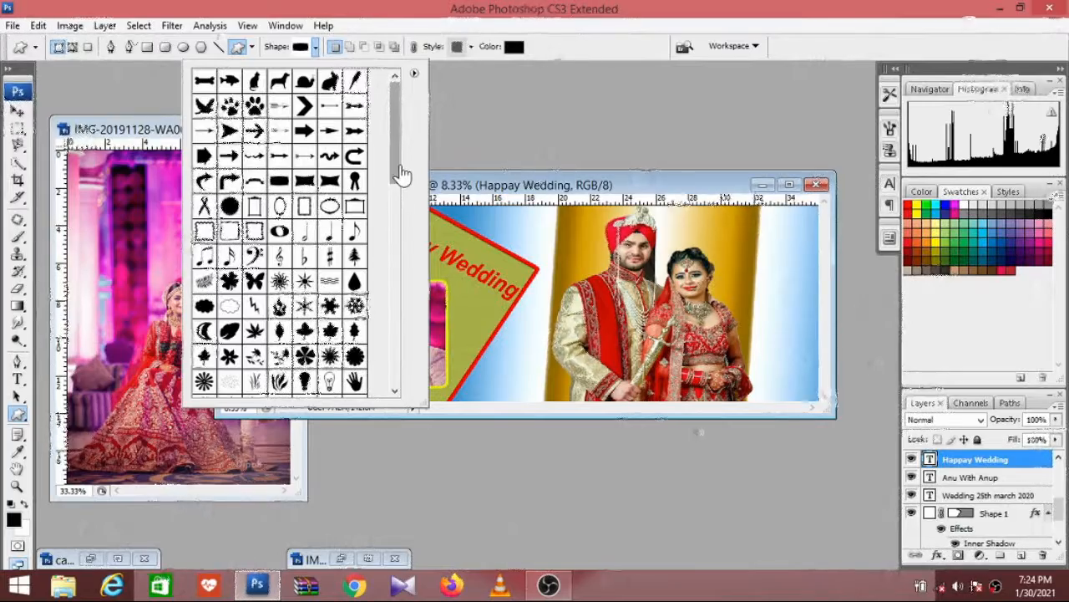
drag(401, 174, 390, 253)
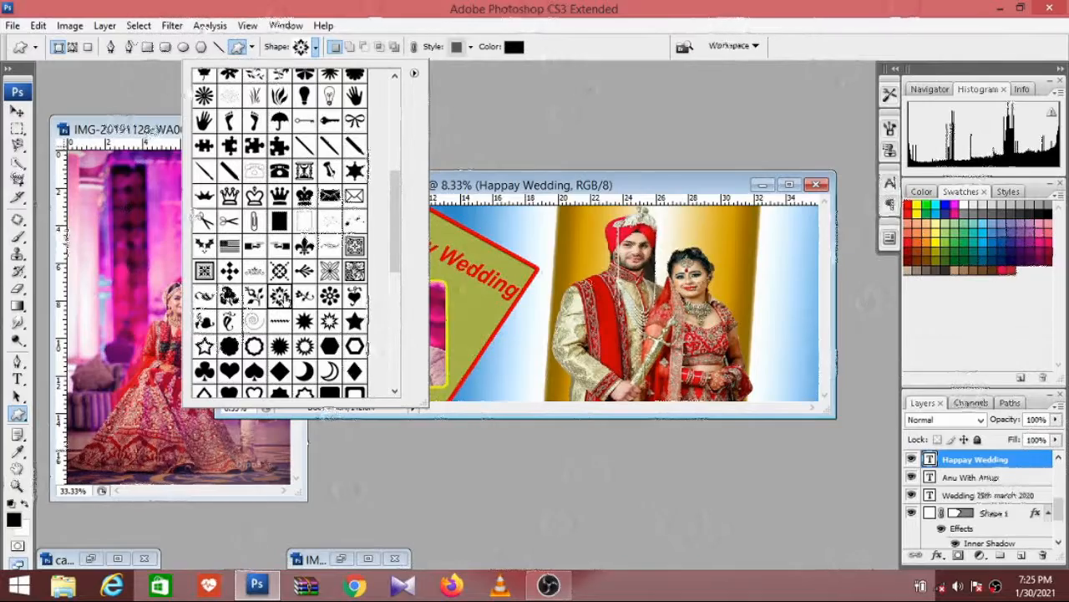
Step: Set the shape colour to orange-red, hex fe3d02, and draw the ornament about 2.6 inches wide above the groom's frame, beside the title
click(513, 47)
click(513, 47)
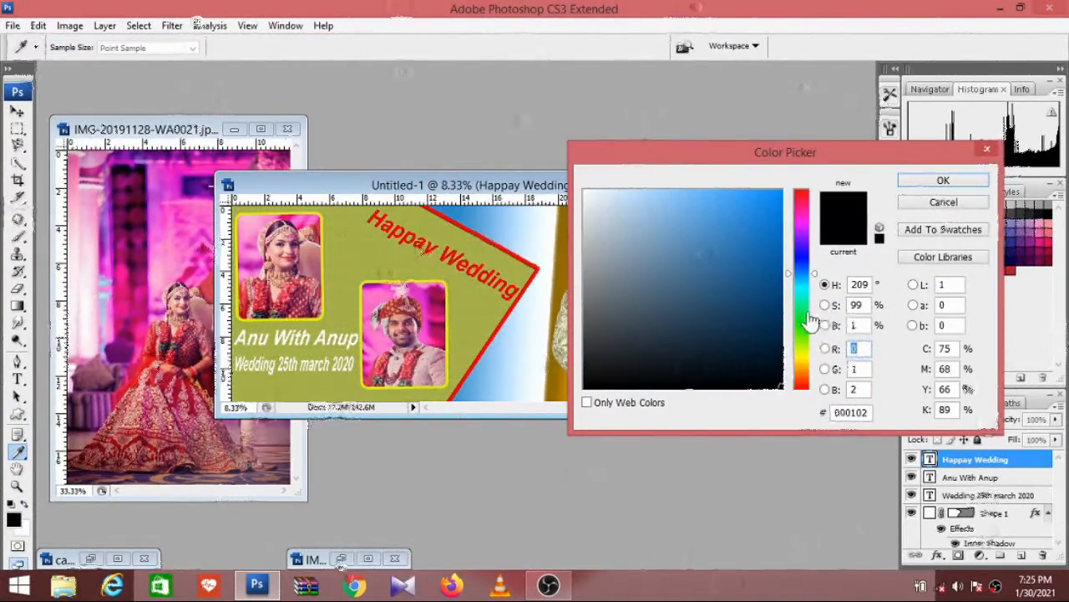
click(804, 378)
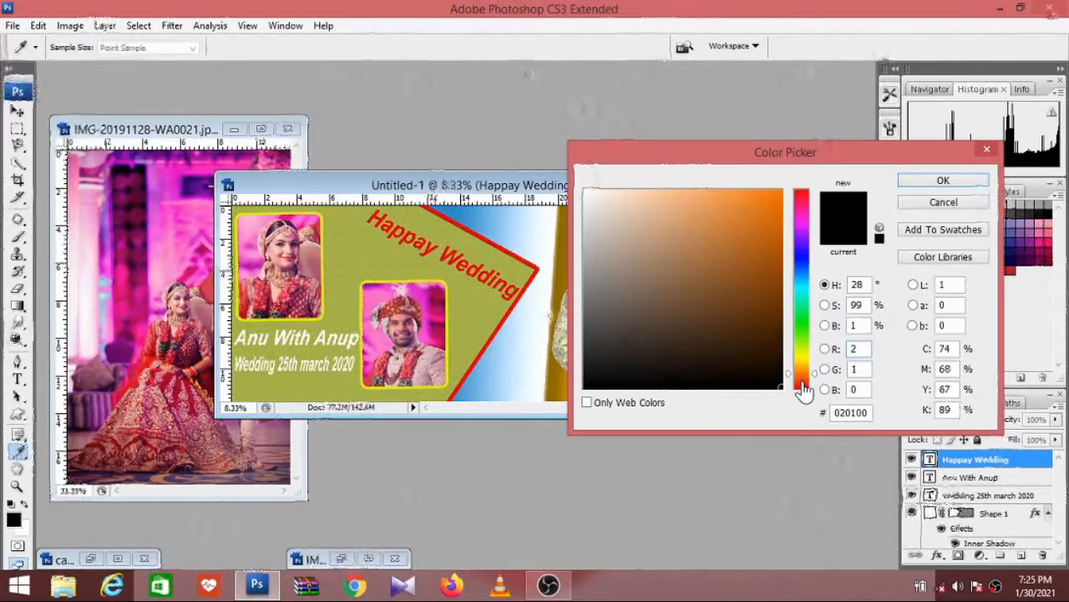
click(804, 382)
click(776, 210)
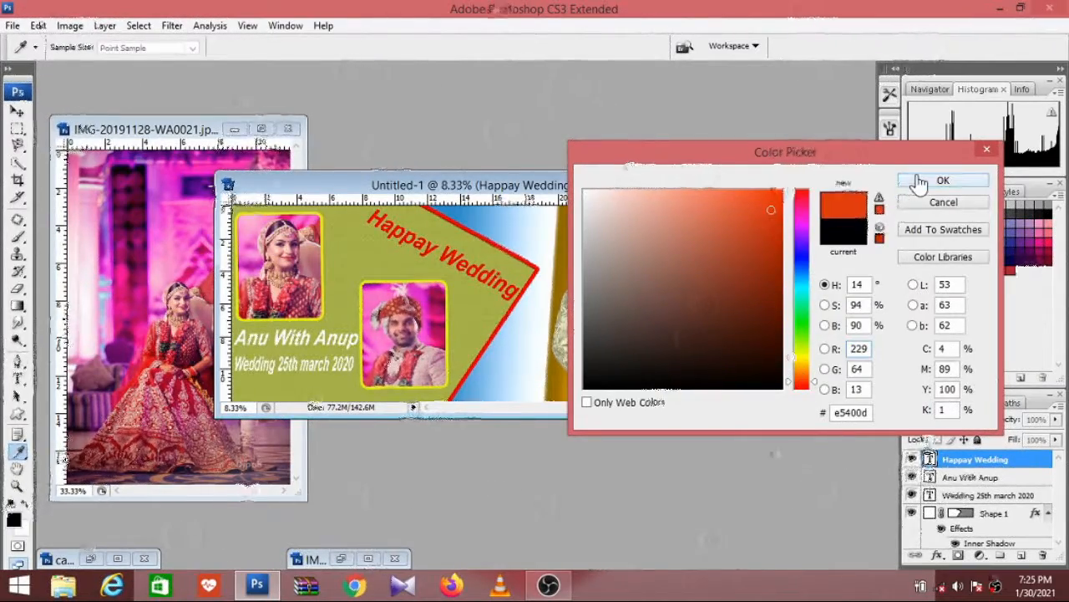
click(781, 190)
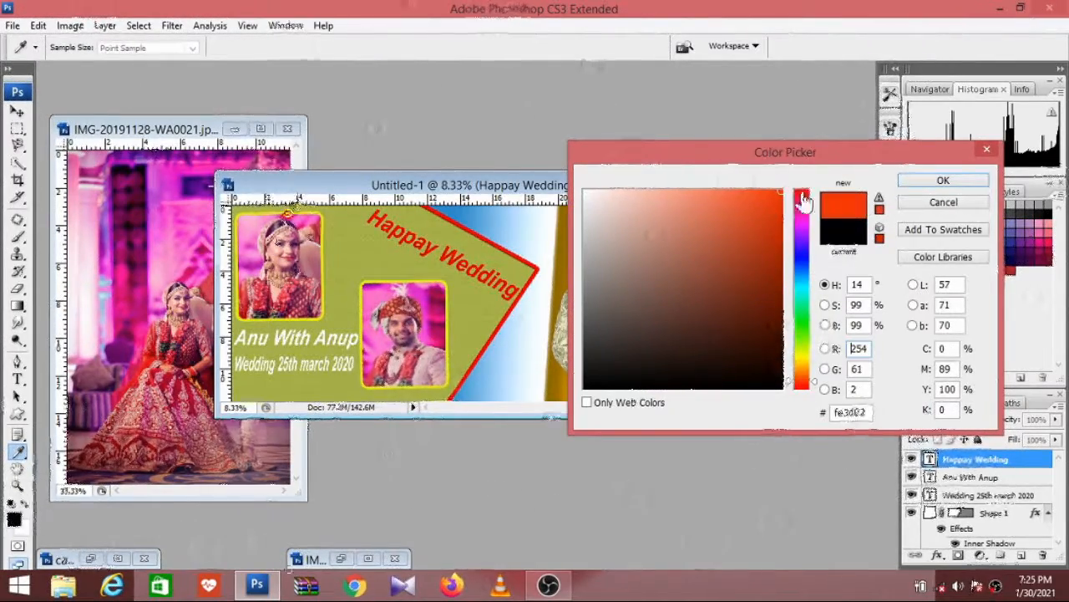
click(926, 181)
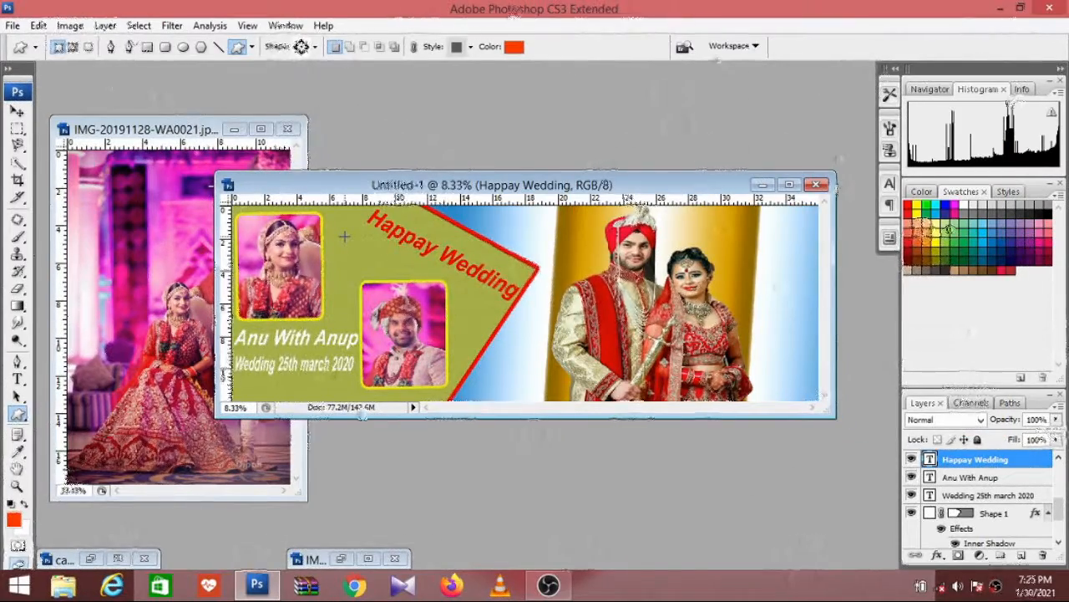
drag(360, 255, 390, 277)
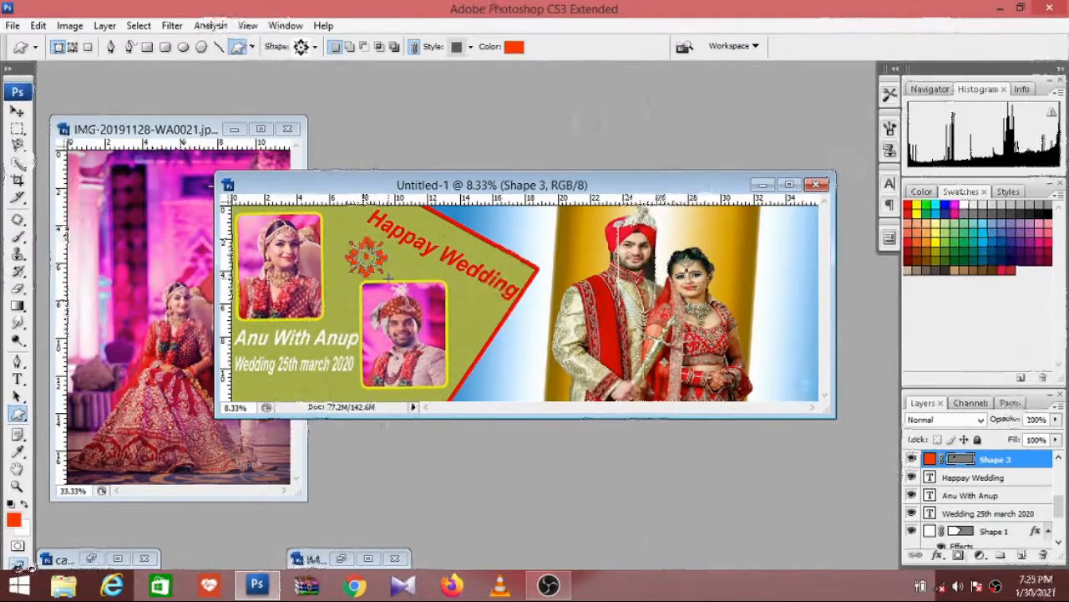
Step: Recolour the floral ornament to blue, hex 1a02fe
click(513, 46)
drag(800, 263, 802, 252)
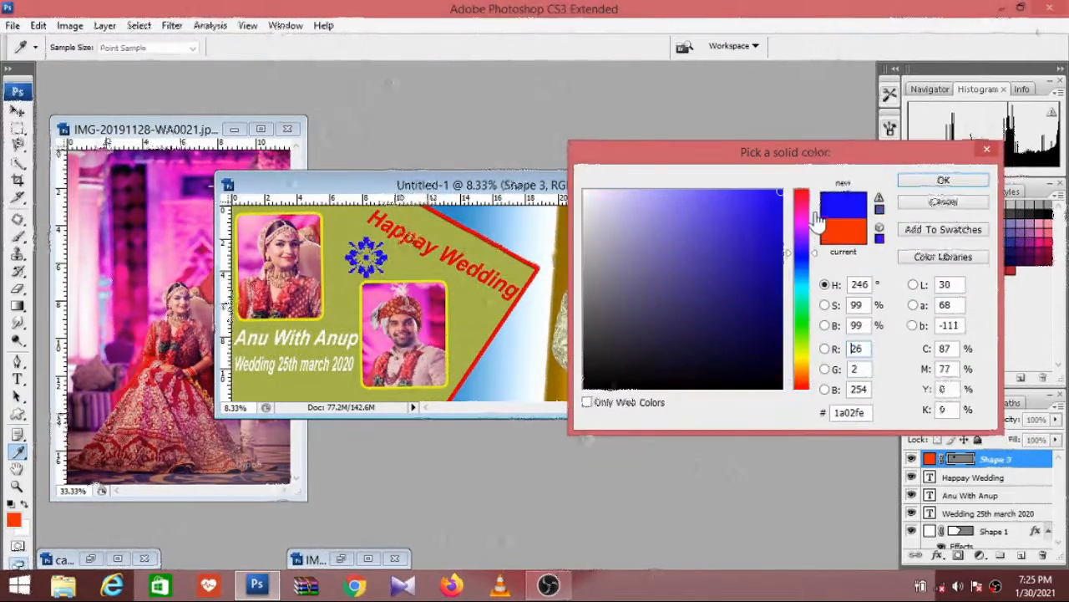
click(909, 181)
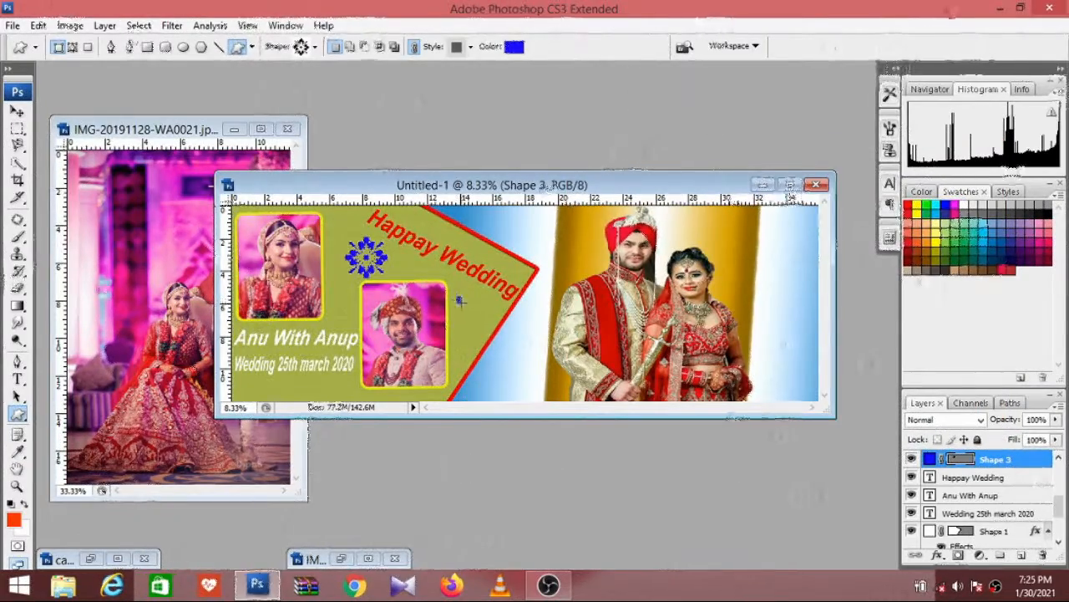
Step: Draw a second, smaller blue floral ornament about 1.7 inches wide between the groom's frame and the red border, and switch to the Move tool
click(483, 326)
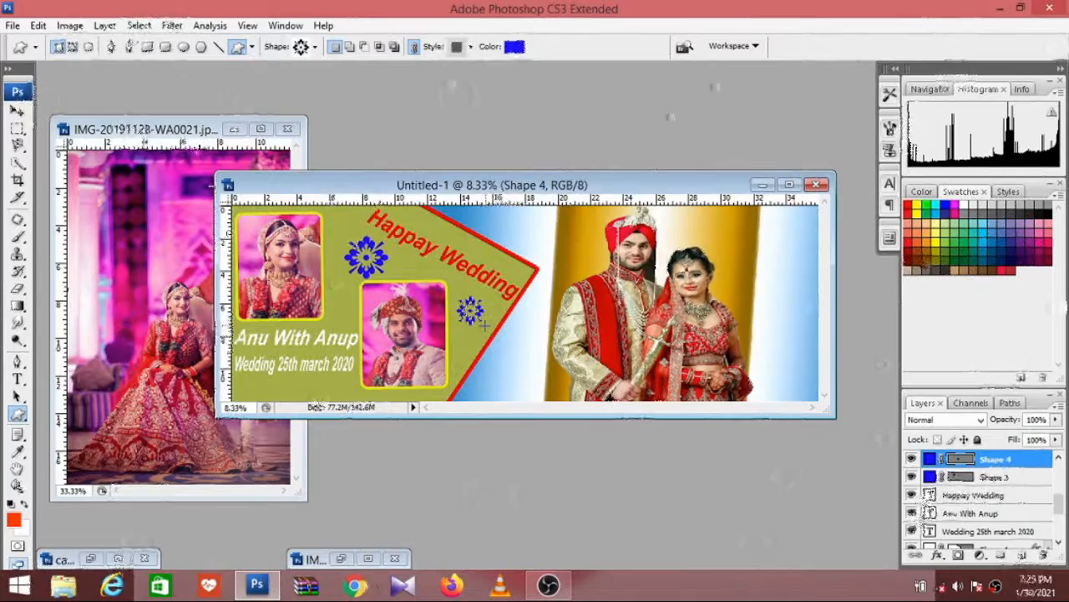
key(v)
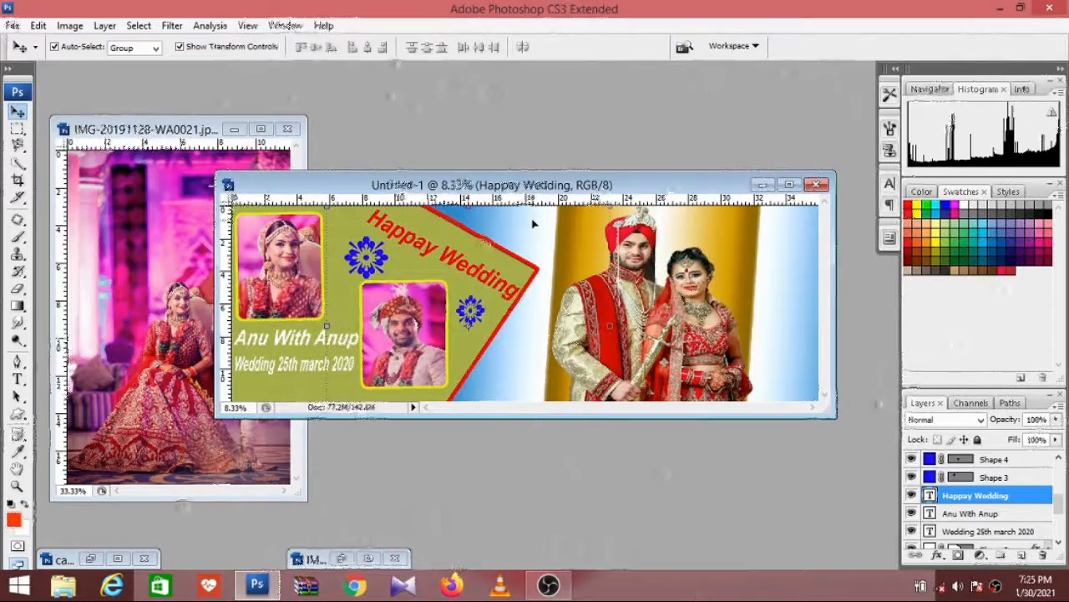
Step: Minimise the bride's photo document and reposition the album design window so the finished layout stands alone in the workspace
drag(523, 192, 494, 204)
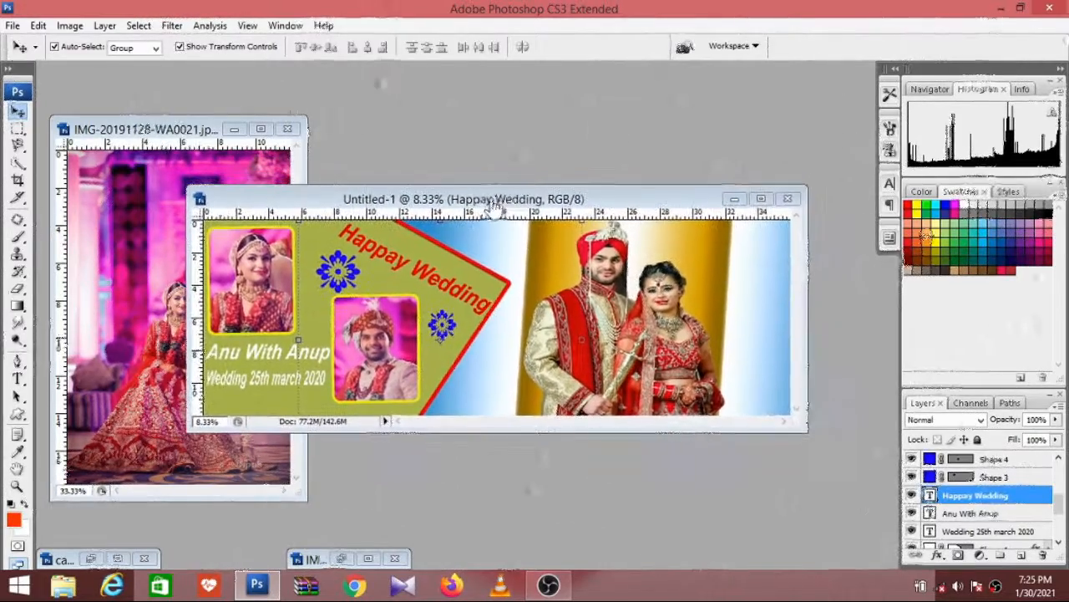
drag(121, 142, 246, 159)
click(359, 146)
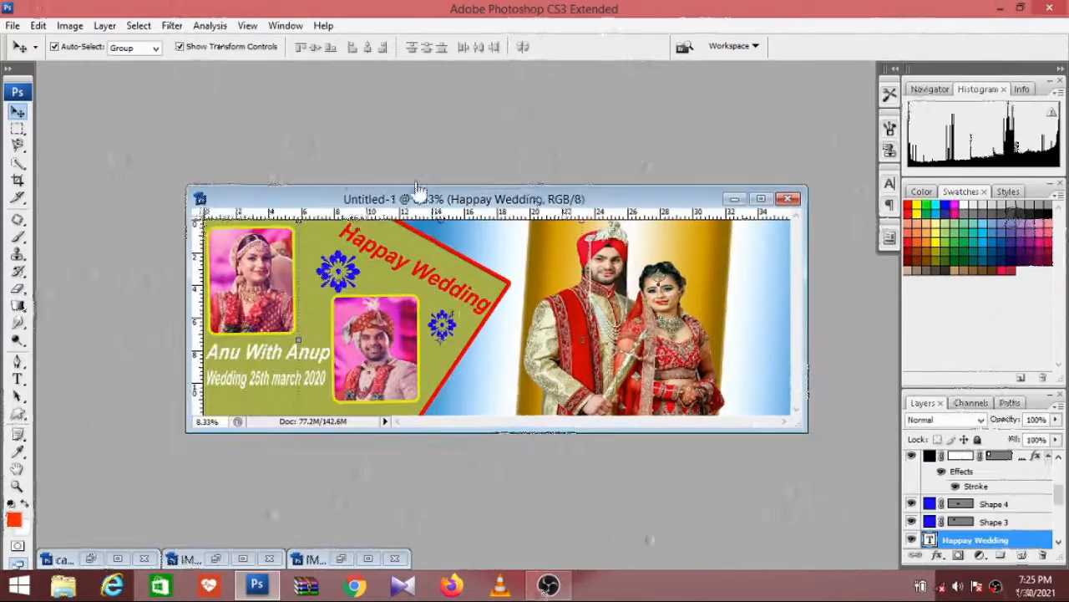
drag(439, 212, 368, 186)
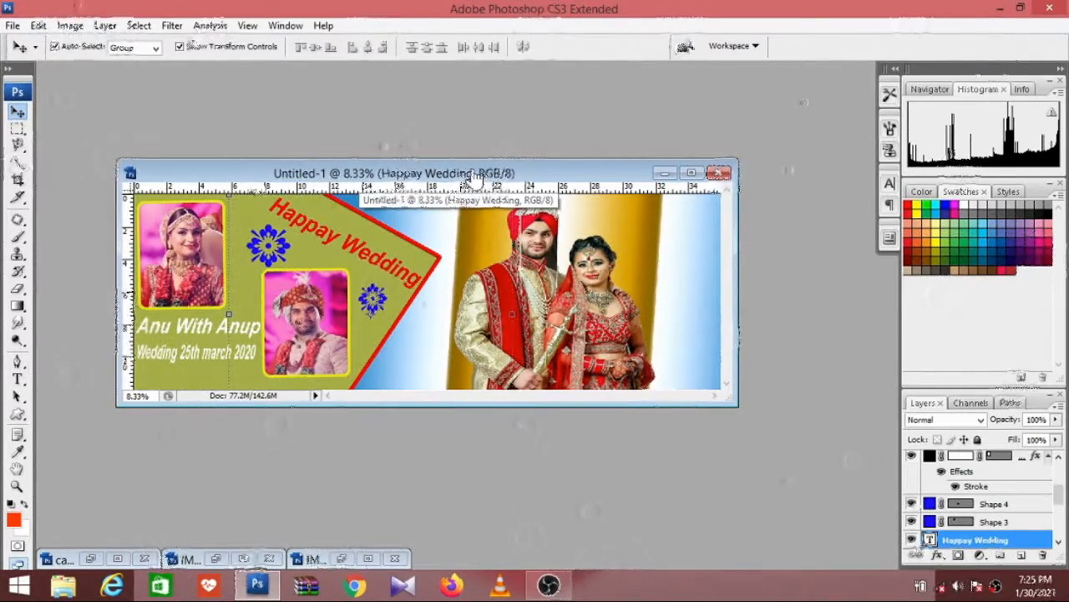
mouse_move(472, 178)
mouse_down()
mouse_move(489, 168)
mouse_move(477, 169)
mouse_up()
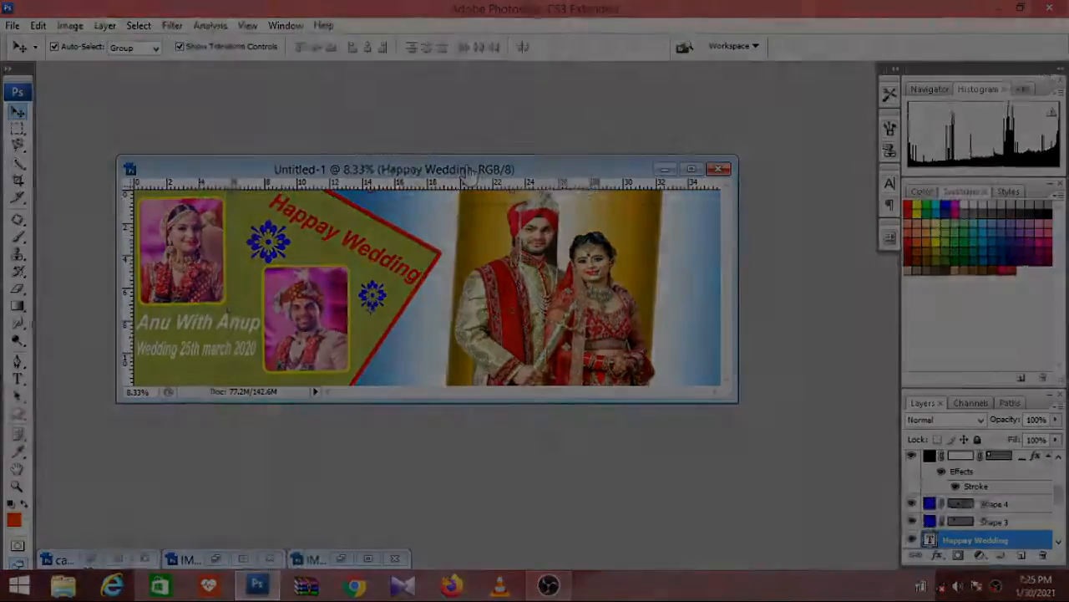